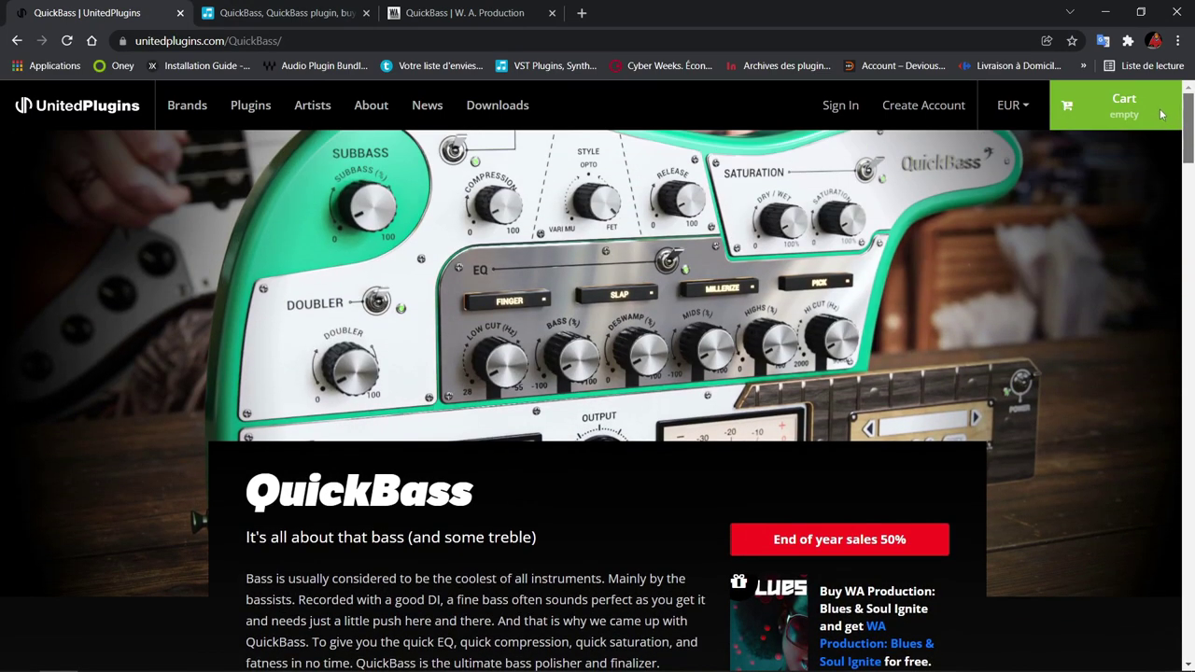
- Review the QuickBass product pages and prices on Plugin Boutique and W. A. Production
{"action": "left_click", "coordinate": [301, 13]}
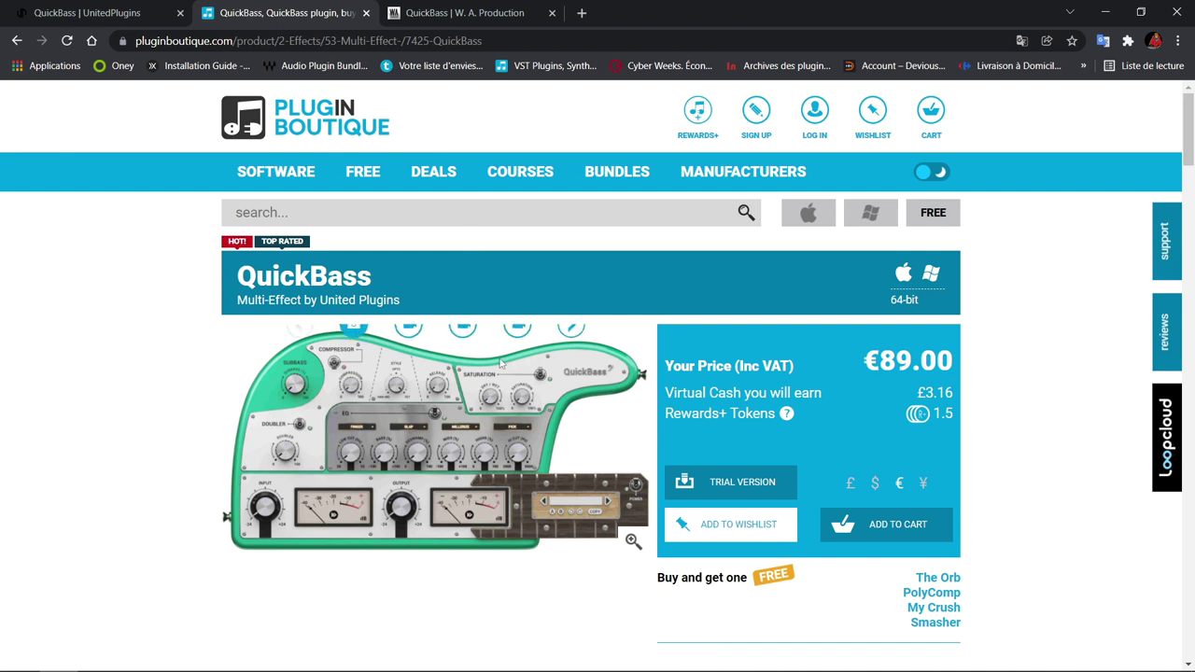
{"action": "mouse_move", "coordinate": [520, 399]}
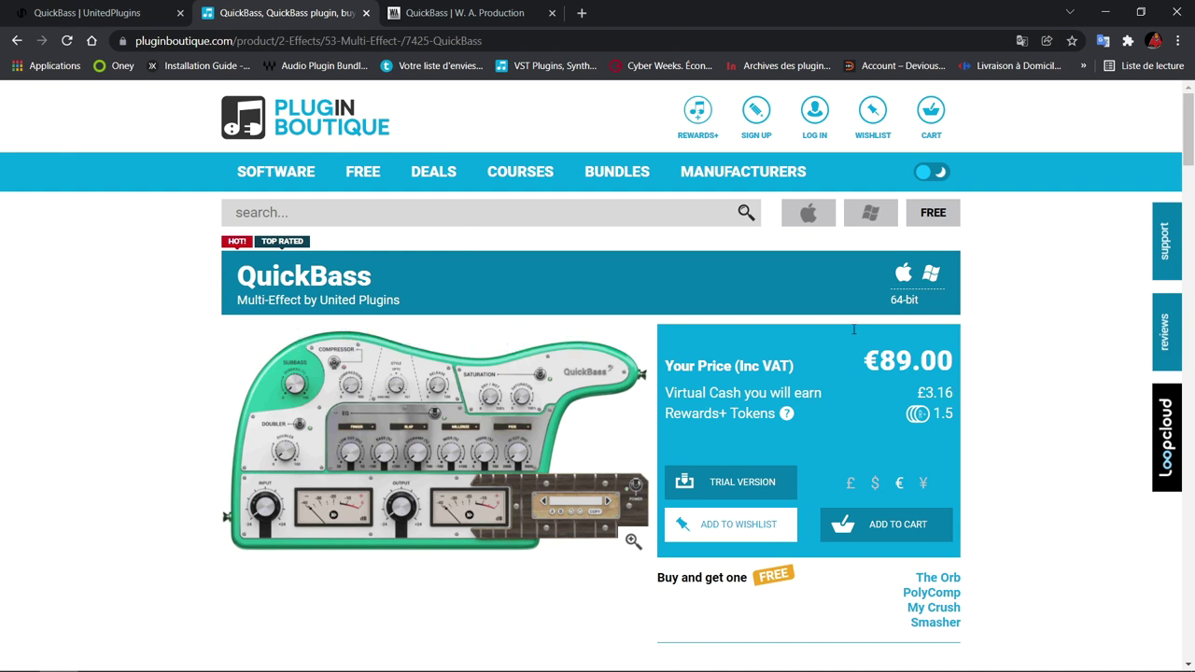
{"action": "left_click", "coordinate": [493, 13]}
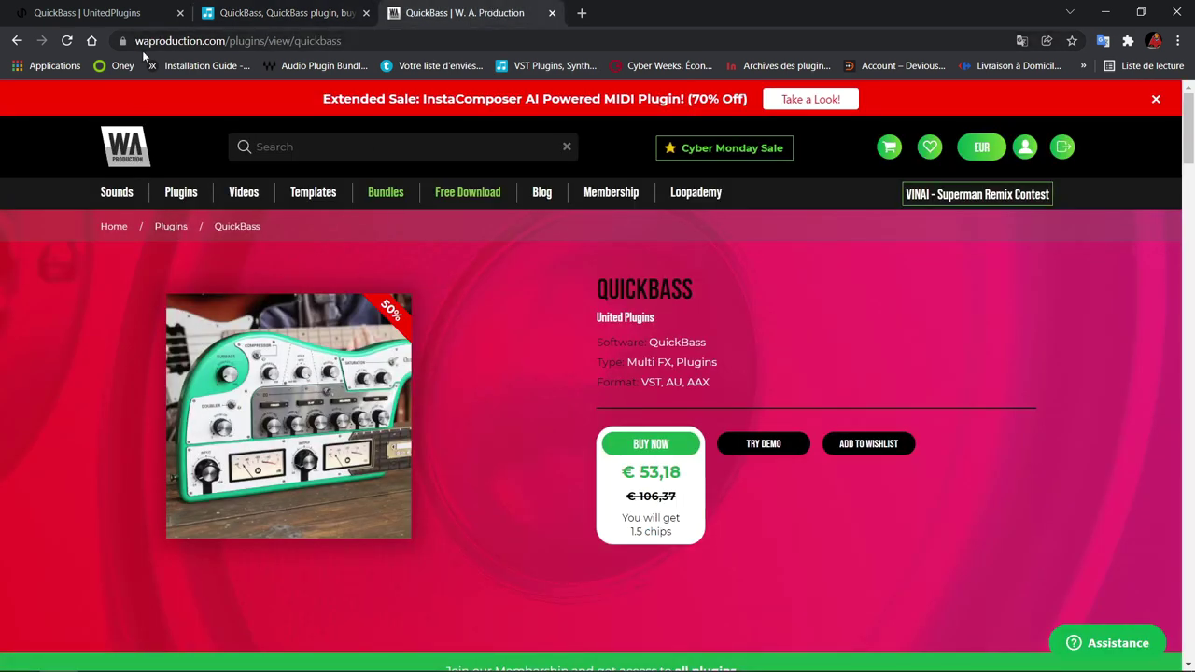
{"action": "mouse_move", "coordinate": [181, 191]}
{"action": "left_click_drag", "start_coordinate": [1189, 148], "coordinate": [1191, 261]}
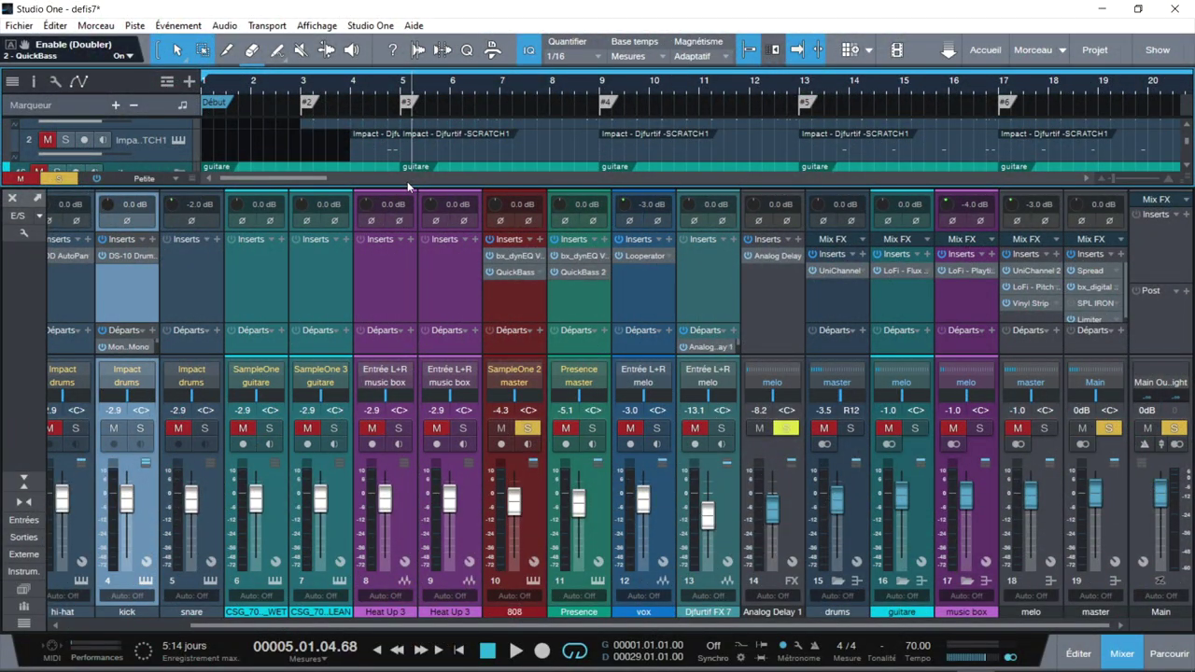
- Switch to Studio One, clear all solos and listen to the full mix from the start with the arrangement in full view
{"action": "key", "text": "comma"}
{"action": "left_click", "coordinate": [58, 178]}
{"action": "key", "text": "space"}
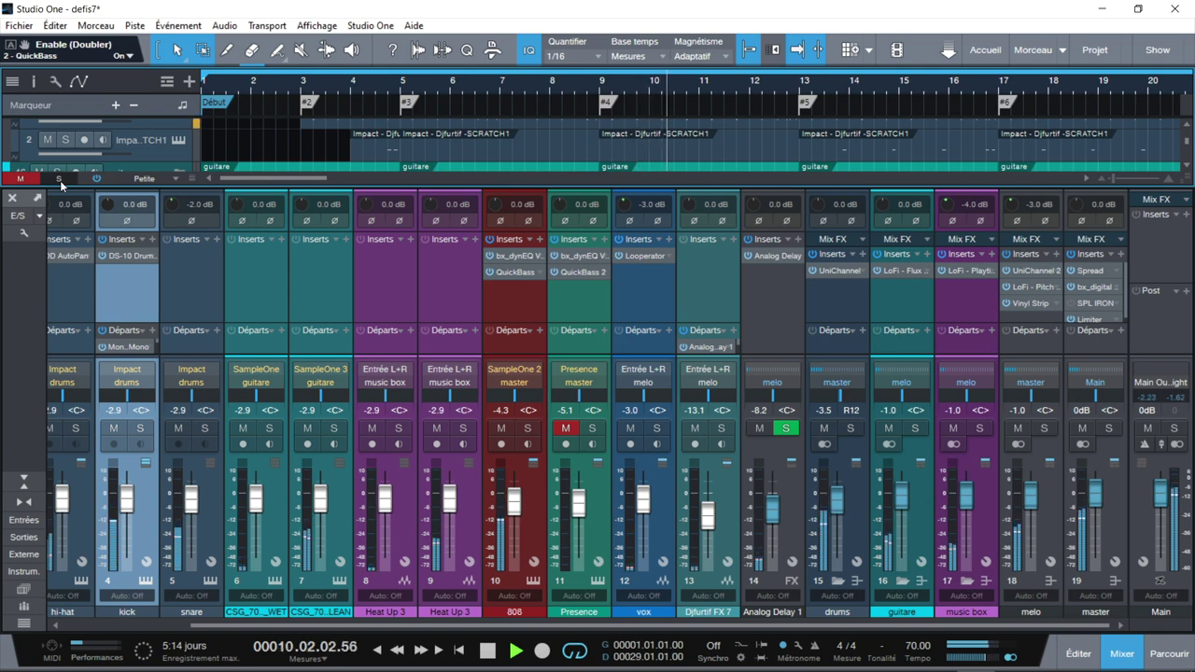
{"action": "key", "text": "F3"}
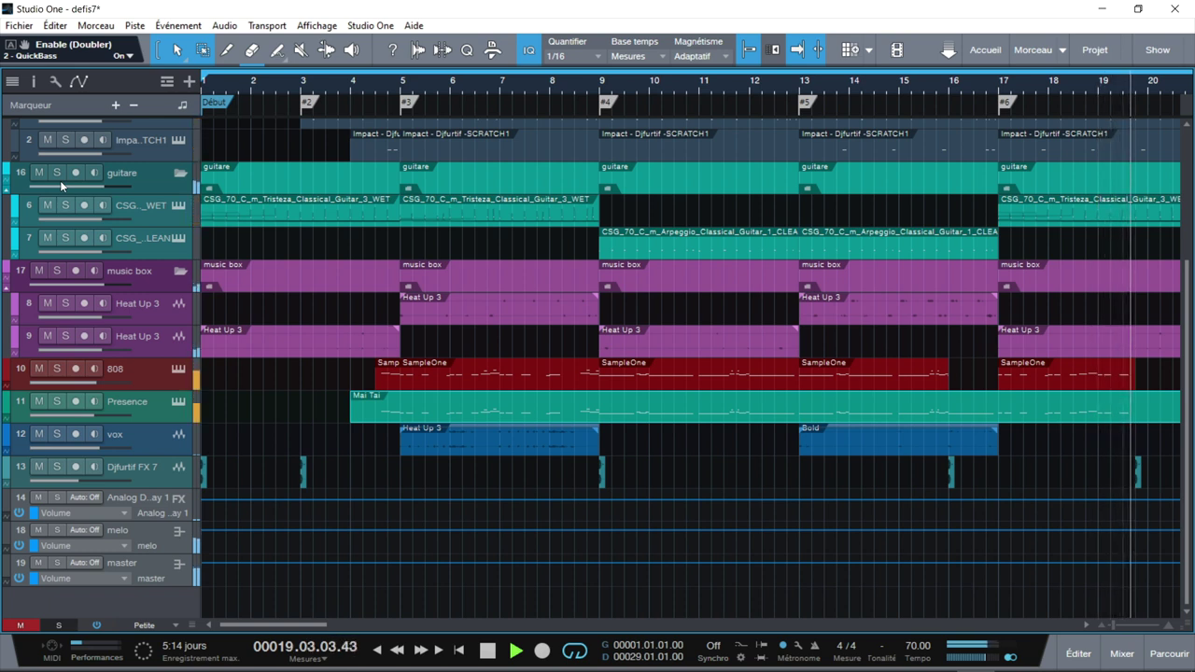
{"action": "key", "text": "space"}
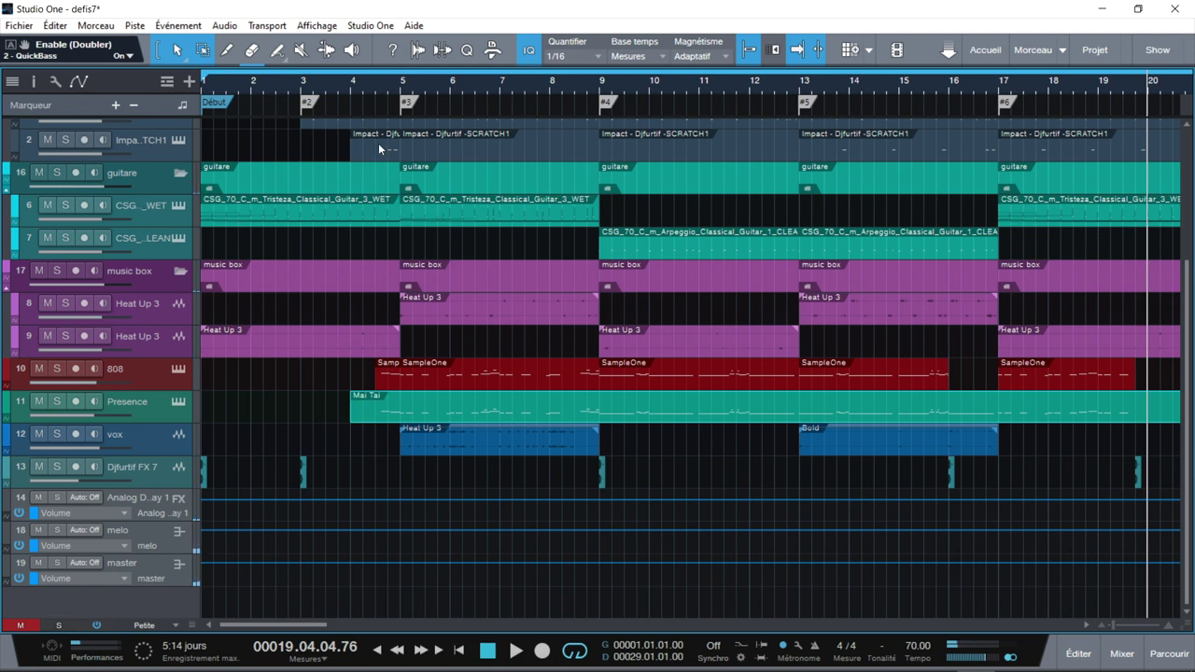
- Show the mixer, solo the 808 channel and play it from bar 5
{"action": "key", "text": "F3"}
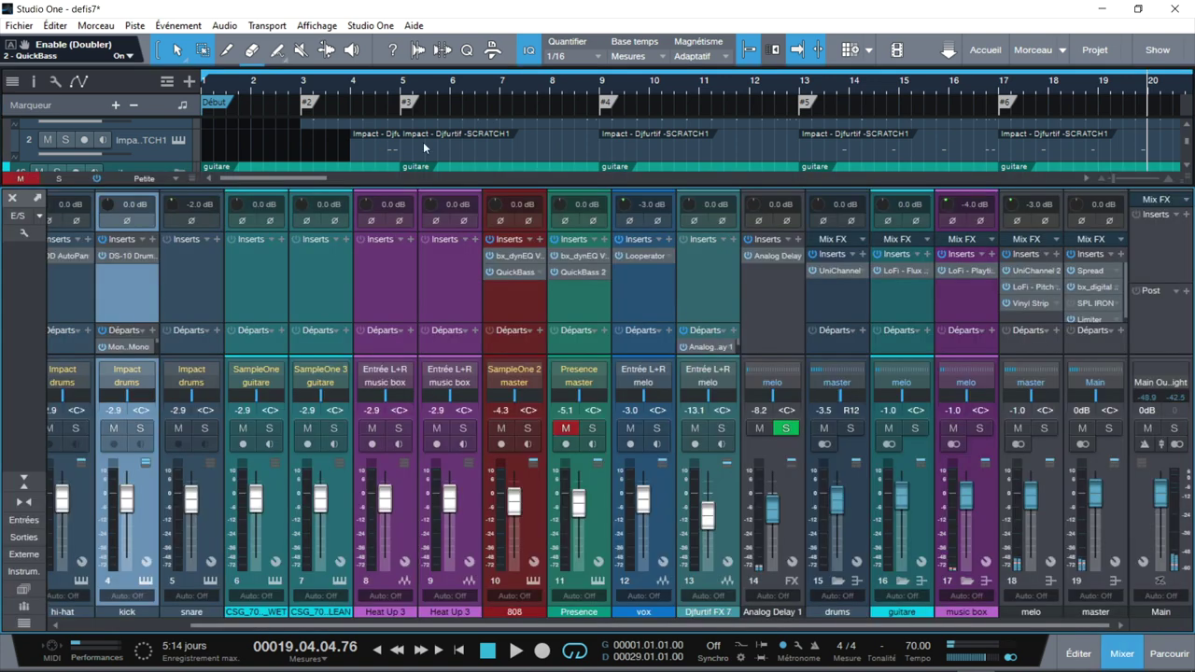
{"action": "left_click", "coordinate": [528, 429]}
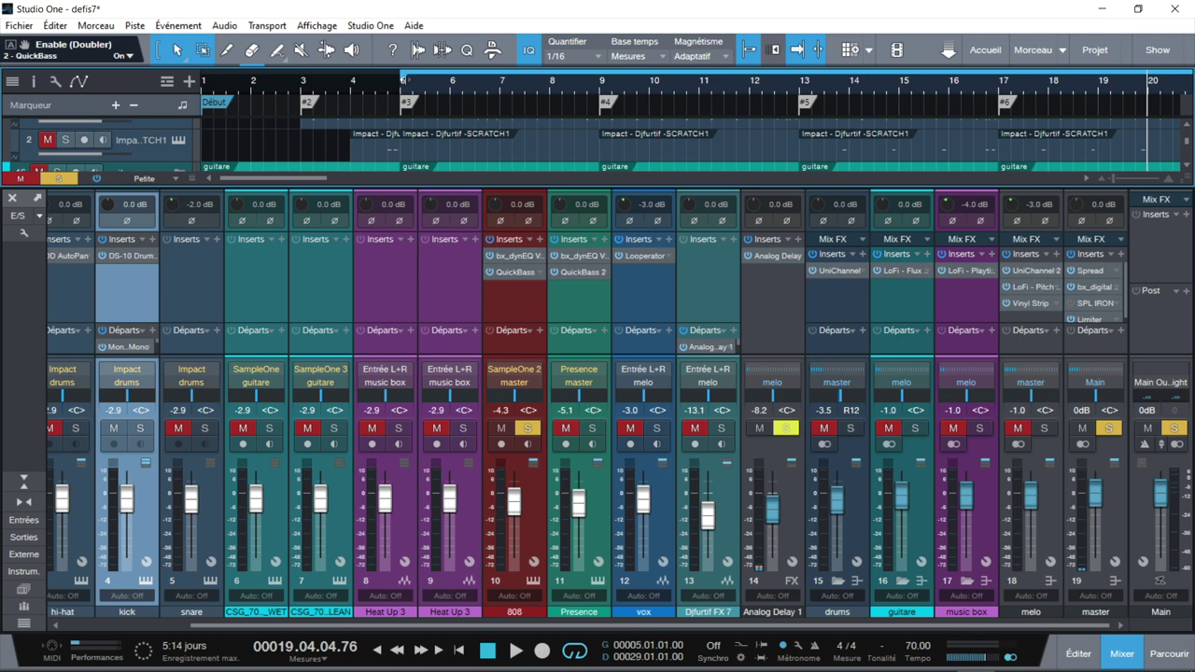
{"action": "key", "text": "KP_1"}
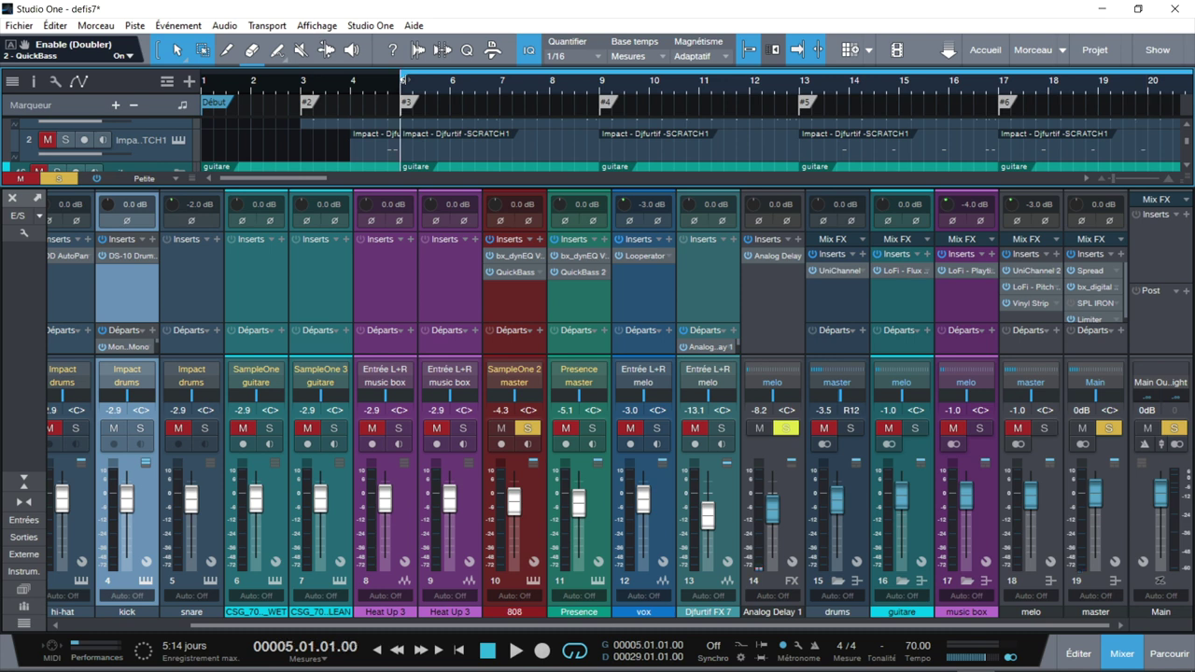
{"action": "key", "text": "space"}
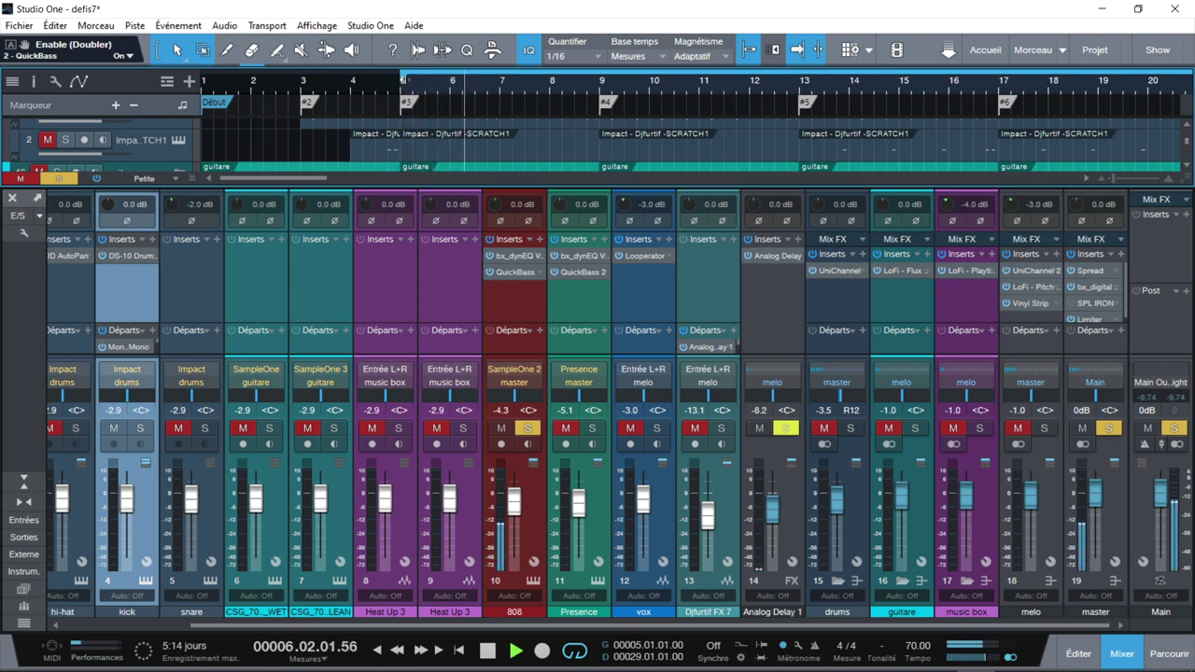
- Inspect the bx_dynEQ V2 Mono insert on the 808 channel and solo the kick alongside it
{"action": "left_click", "coordinate": [500, 257]}
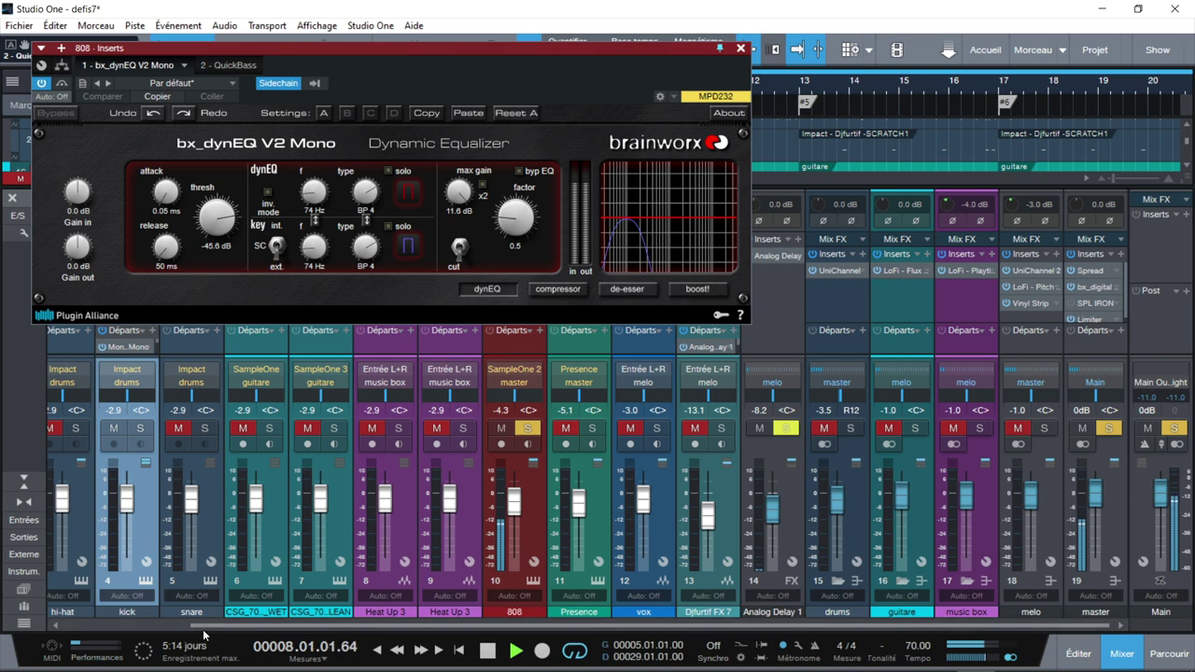
{"action": "left_click", "coordinate": [141, 430]}
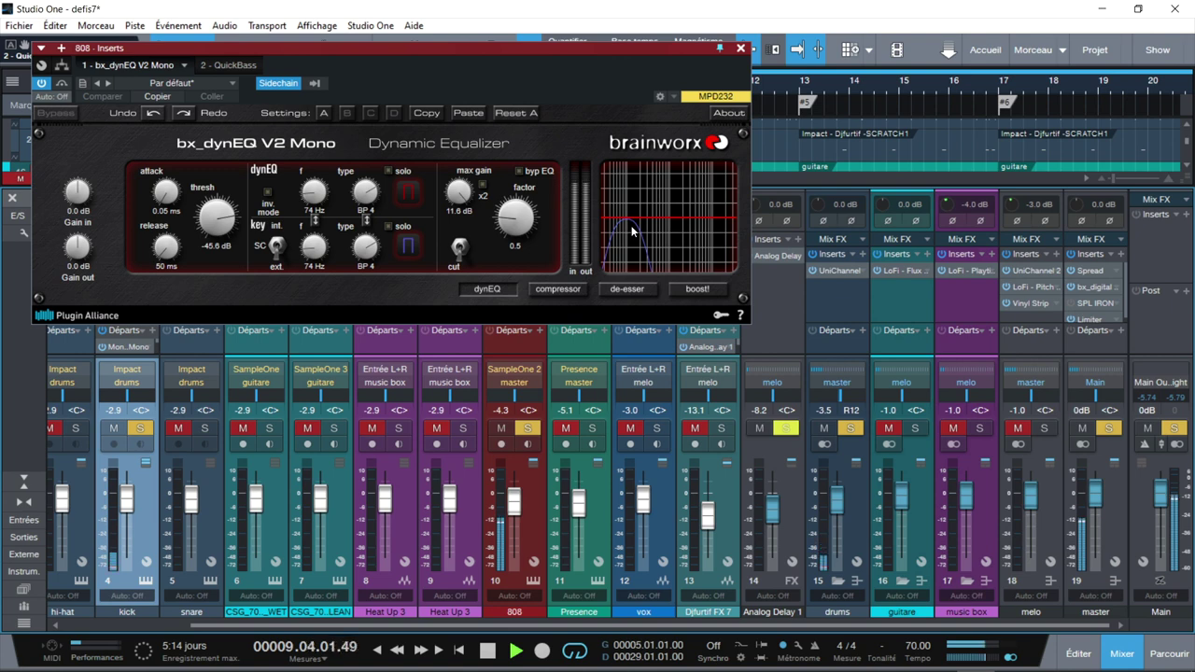
{"action": "left_click", "coordinate": [742, 48]}
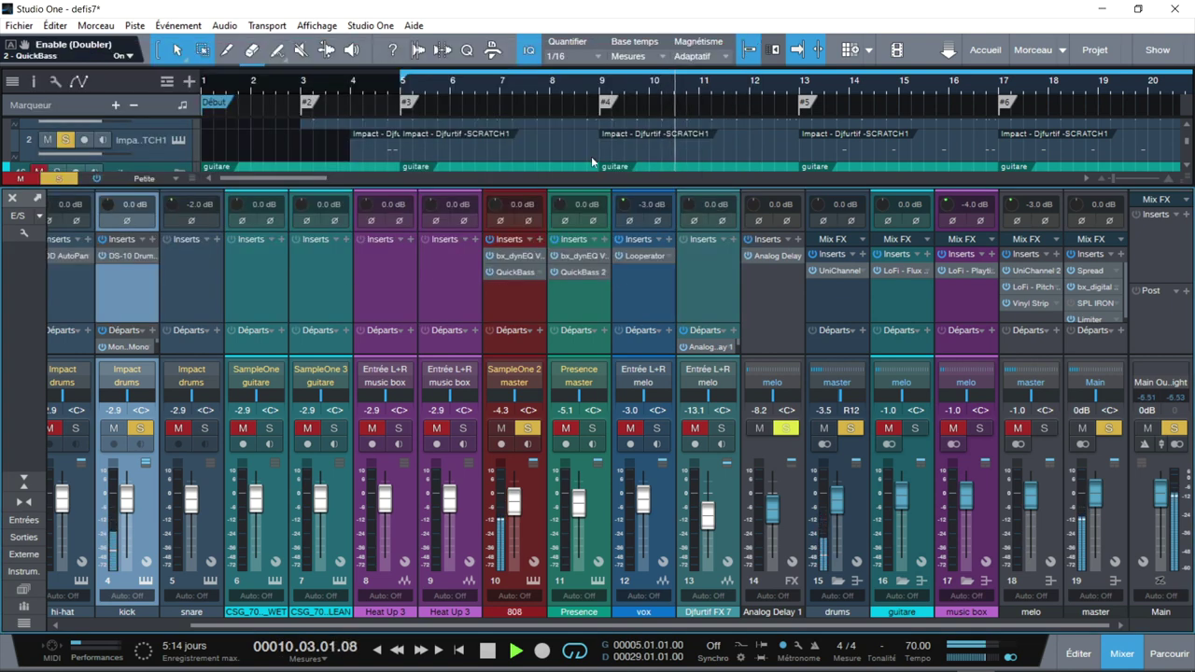
- Open the QuickBass insert on the 808 channel, stop playback and slightly enlarge the plug-in window
{"action": "left_click", "coordinate": [511, 272]}
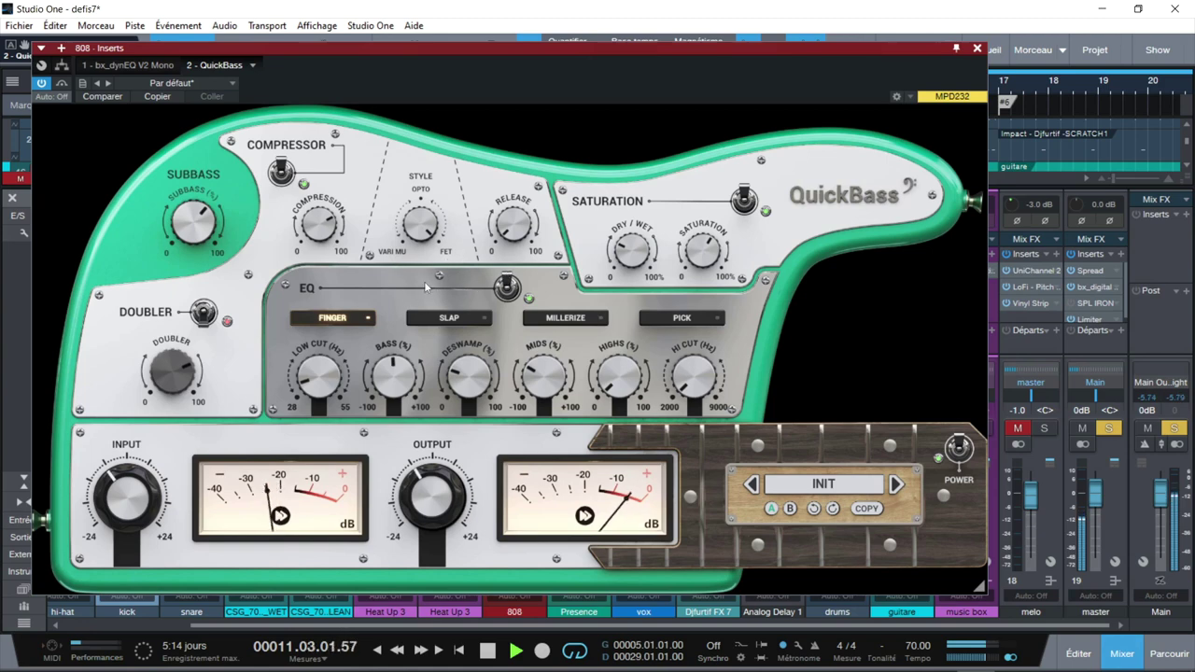
{"action": "key", "text": "space"}
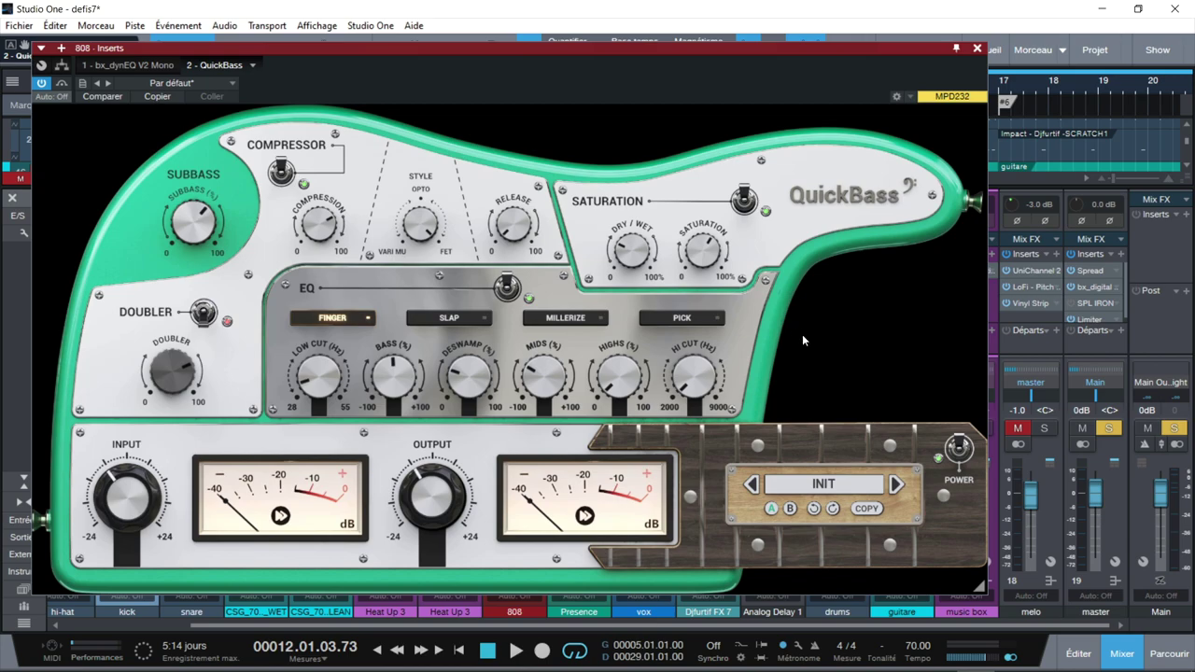
{"action": "left_click_drag", "start_coordinate": [982, 584], "coordinate": [1003, 585]}
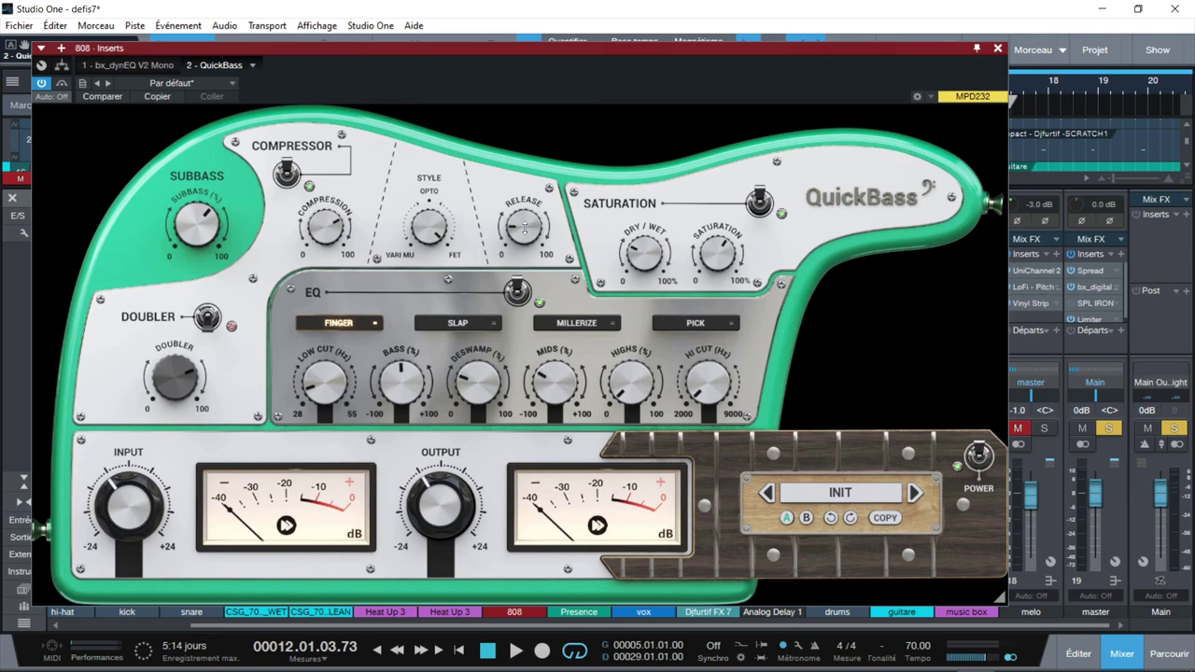
- Try the QuickBass compressor and doubler switches, then restore both to their original states
{"action": "left_click", "coordinate": [286, 174]}
{"action": "left_click", "coordinate": [287, 174]}
{"action": "left_click_drag", "start_coordinate": [712, 260], "coordinate": [712, 233]}
{"action": "left_click", "coordinate": [209, 317]}
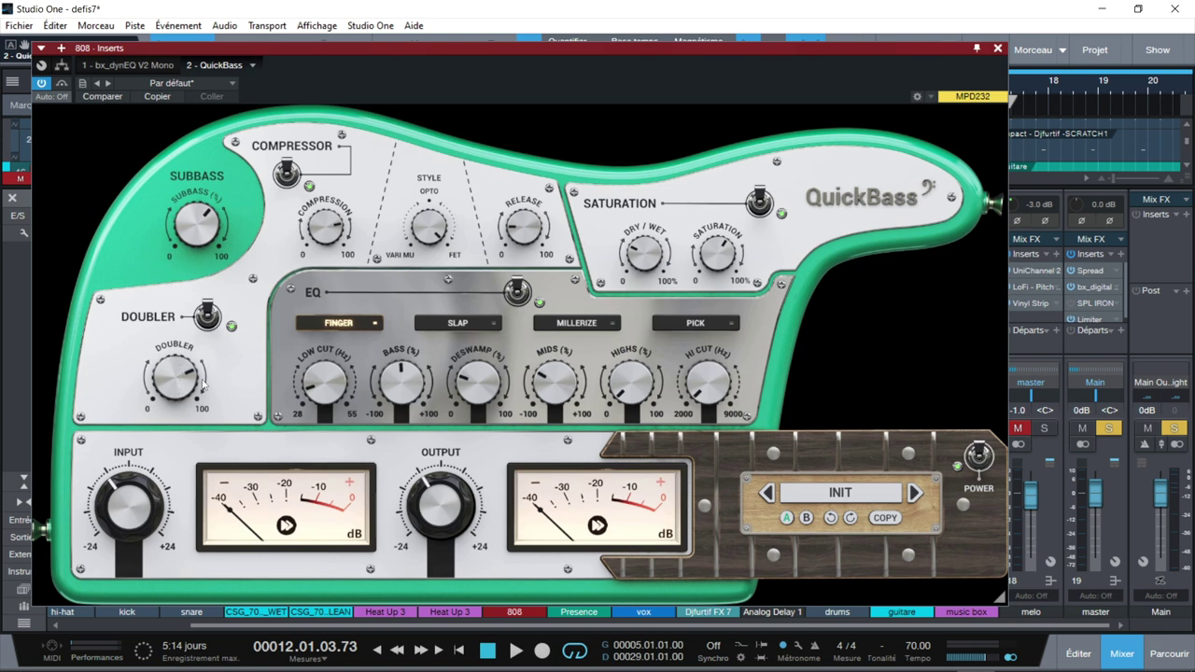
{"action": "left_click", "coordinate": [209, 318]}
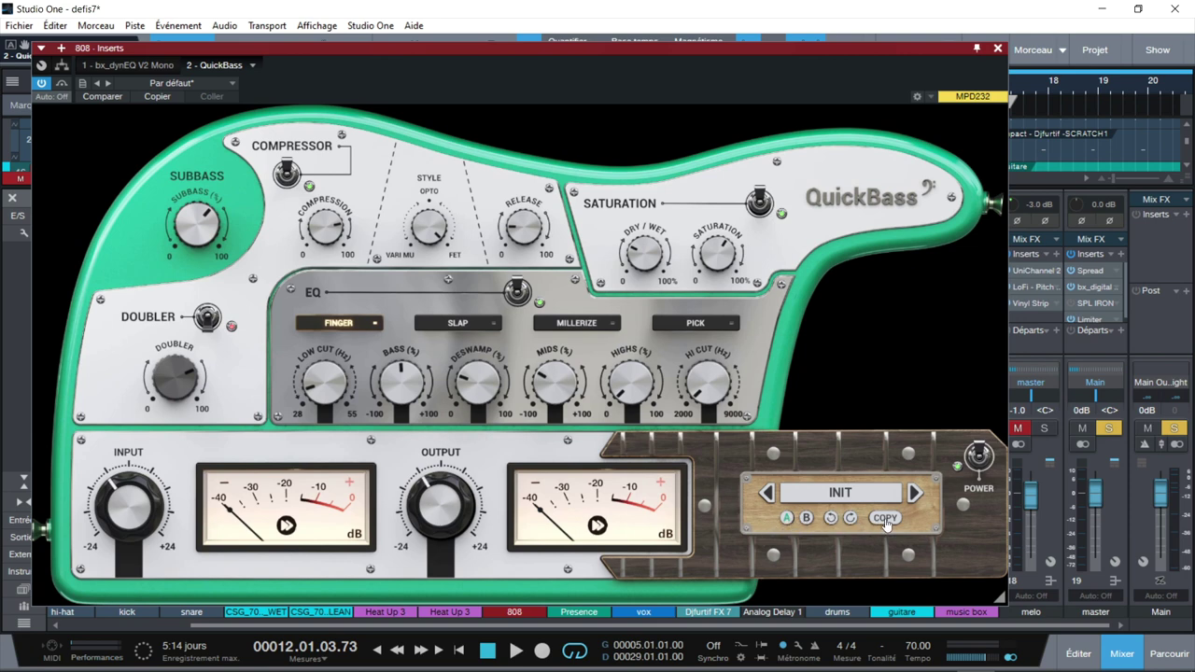
- Examine the QuickBass presets in the Root, ABC and two artist folders, and close the preset browser without loading any
{"action": "left_click", "coordinate": [842, 497]}
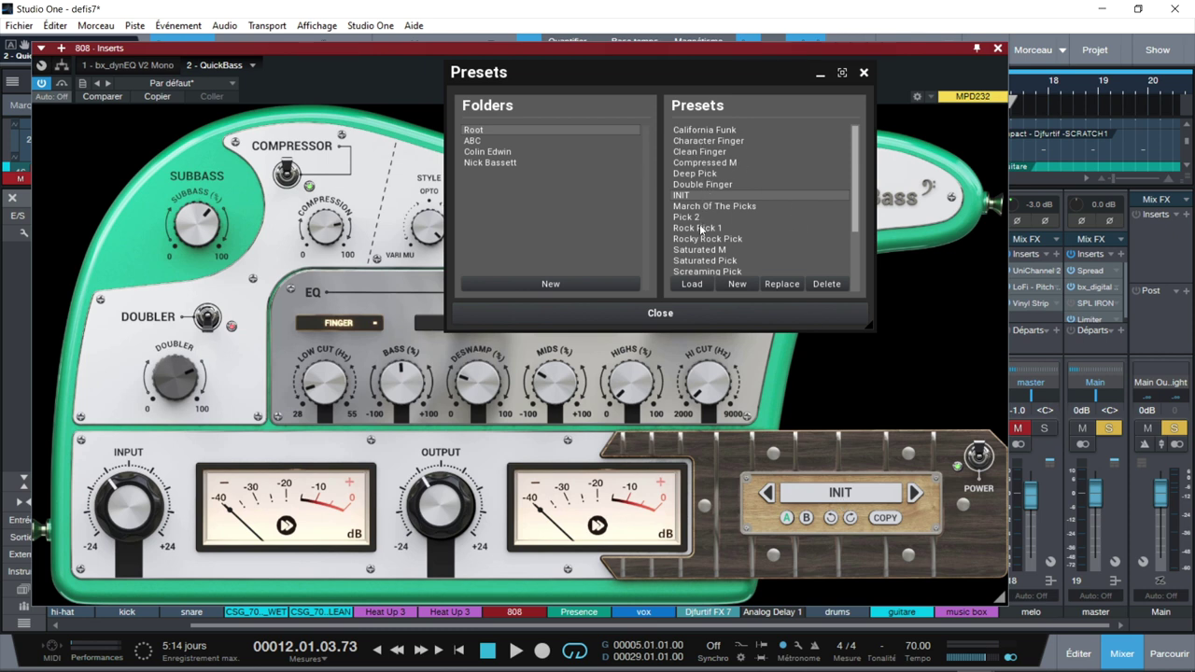
{"action": "scroll", "coordinate": [849, 186], "scroll_direction": "down", "scroll_amount": 3}
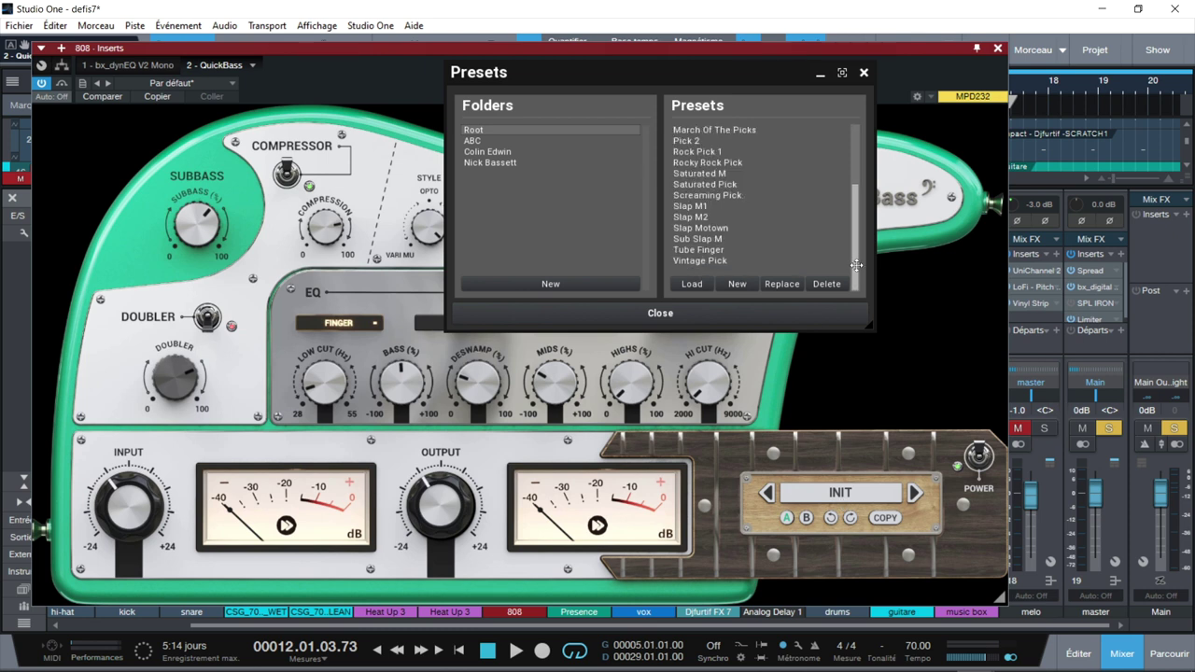
{"action": "scroll", "coordinate": [845, 168], "scroll_direction": "up", "scroll_amount": 3}
{"action": "left_click", "coordinate": [481, 163]}
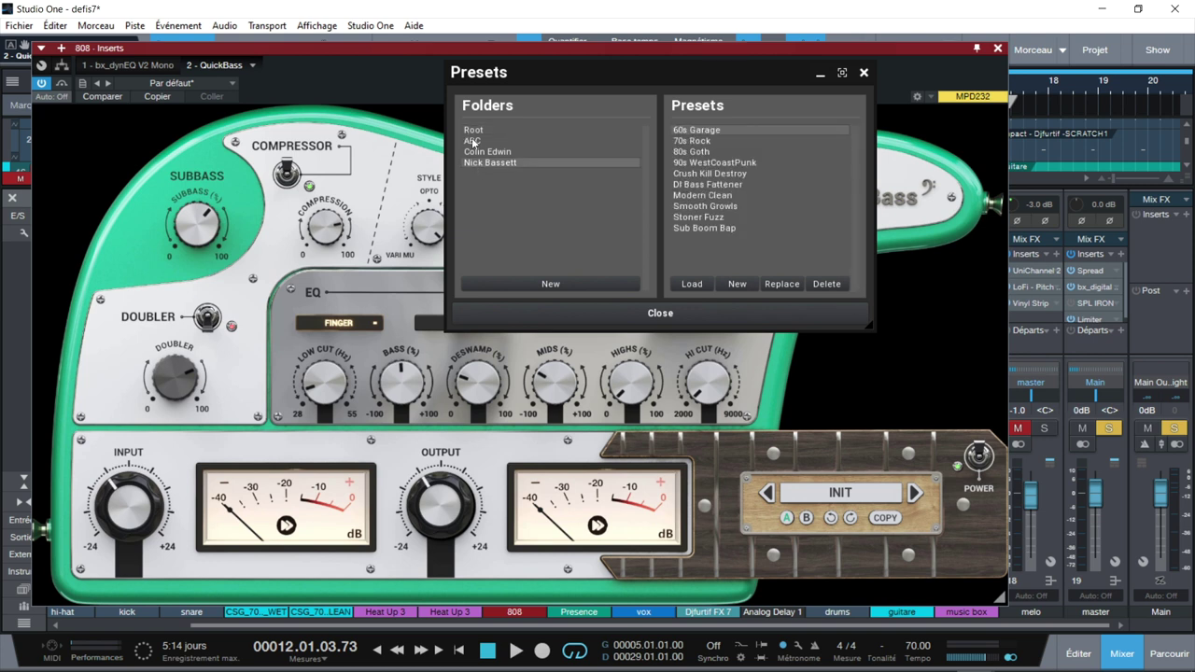
{"action": "left_click", "coordinate": [473, 141]}
{"action": "left_click", "coordinate": [476, 152]}
{"action": "left_click", "coordinate": [475, 164]}
{"action": "left_click", "coordinate": [491, 151]}
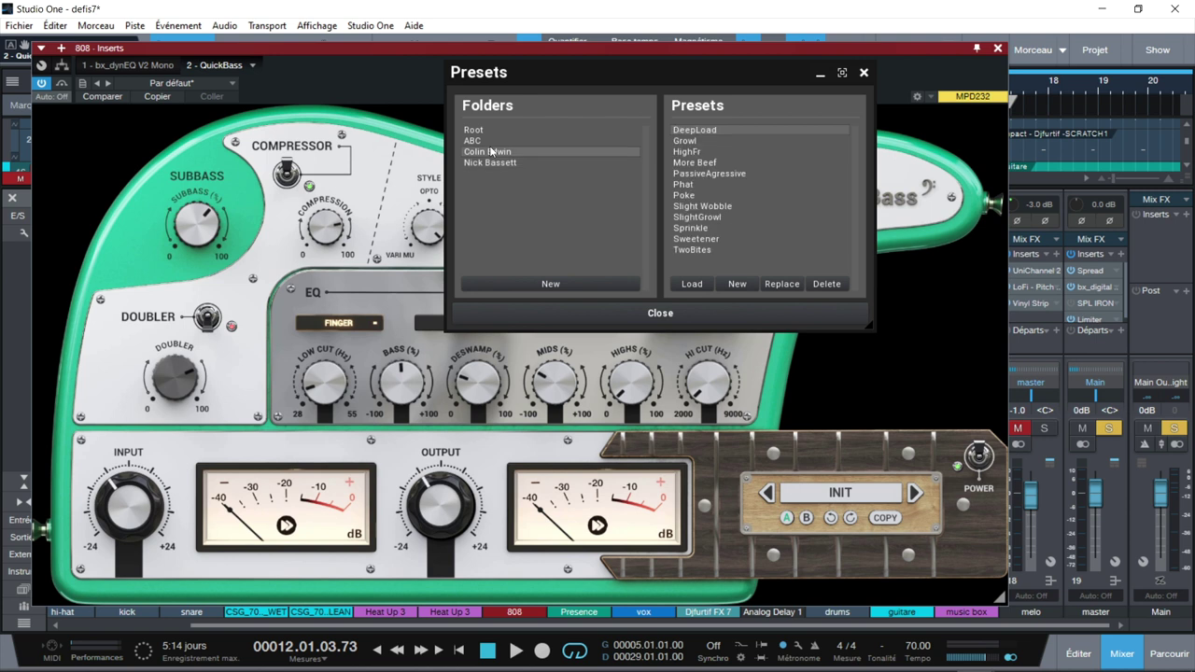
{"action": "left_click", "coordinate": [473, 131]}
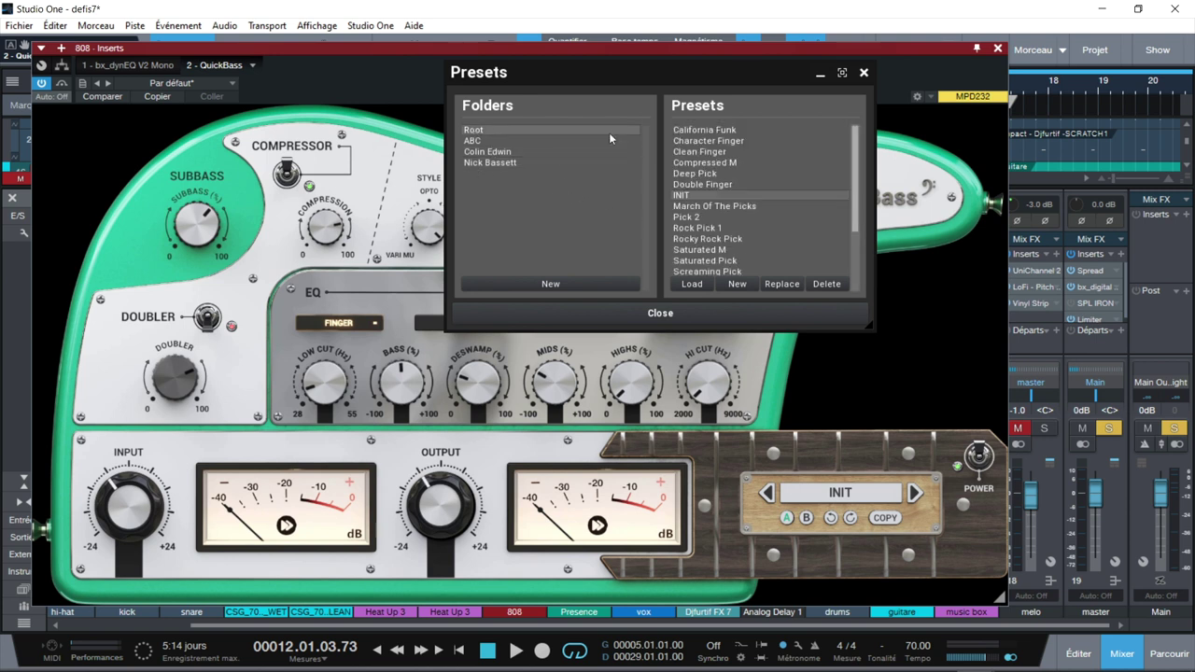
{"action": "scroll", "coordinate": [854, 173], "scroll_direction": "down", "scroll_amount": 2}
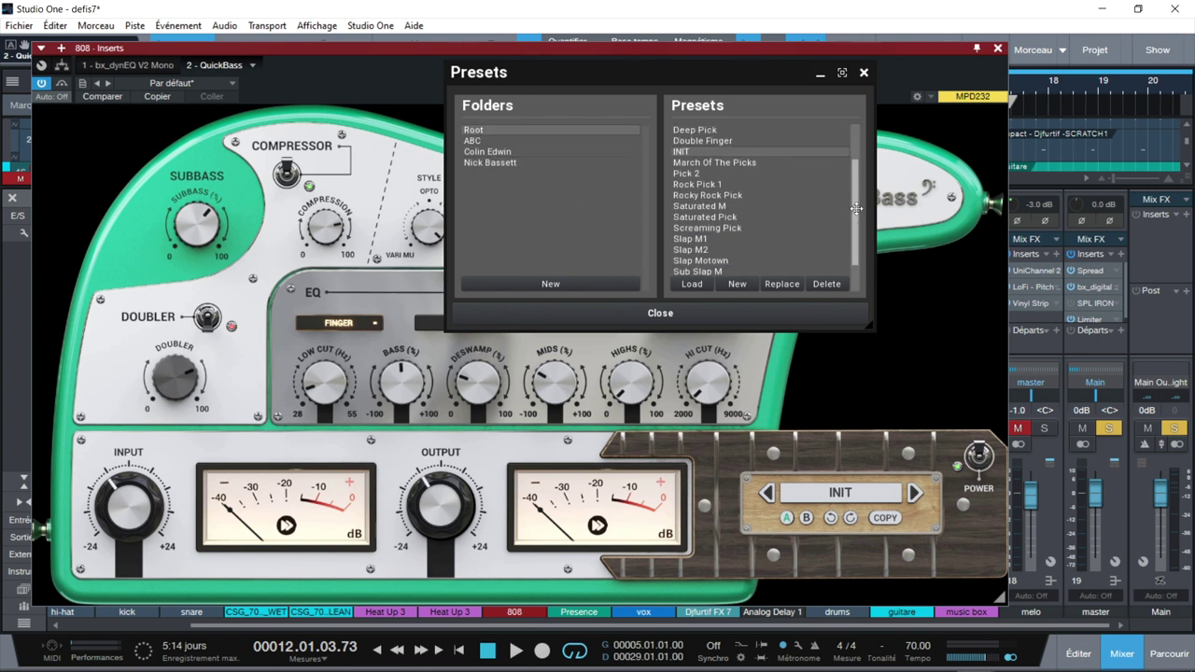
{"action": "left_click", "coordinate": [723, 312]}
- Open the numeric value entry for the EQ's Mids knob and dismiss it
{"action": "right_click", "coordinate": [557, 377]}
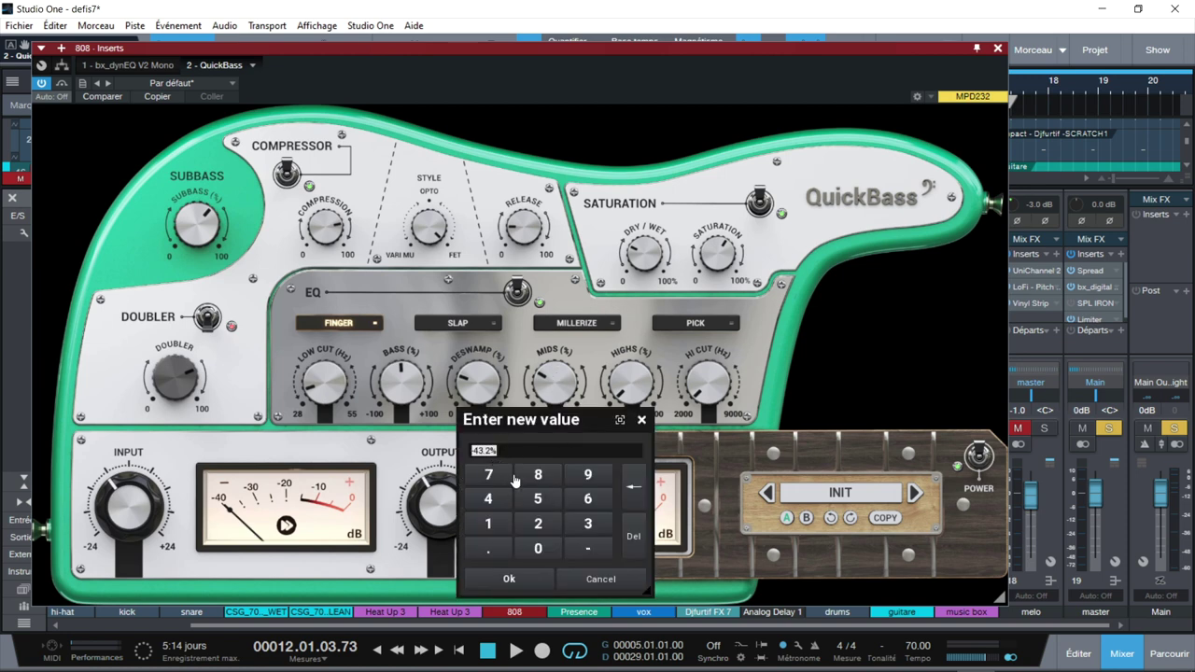
{"action": "left_click", "coordinate": [641, 420]}
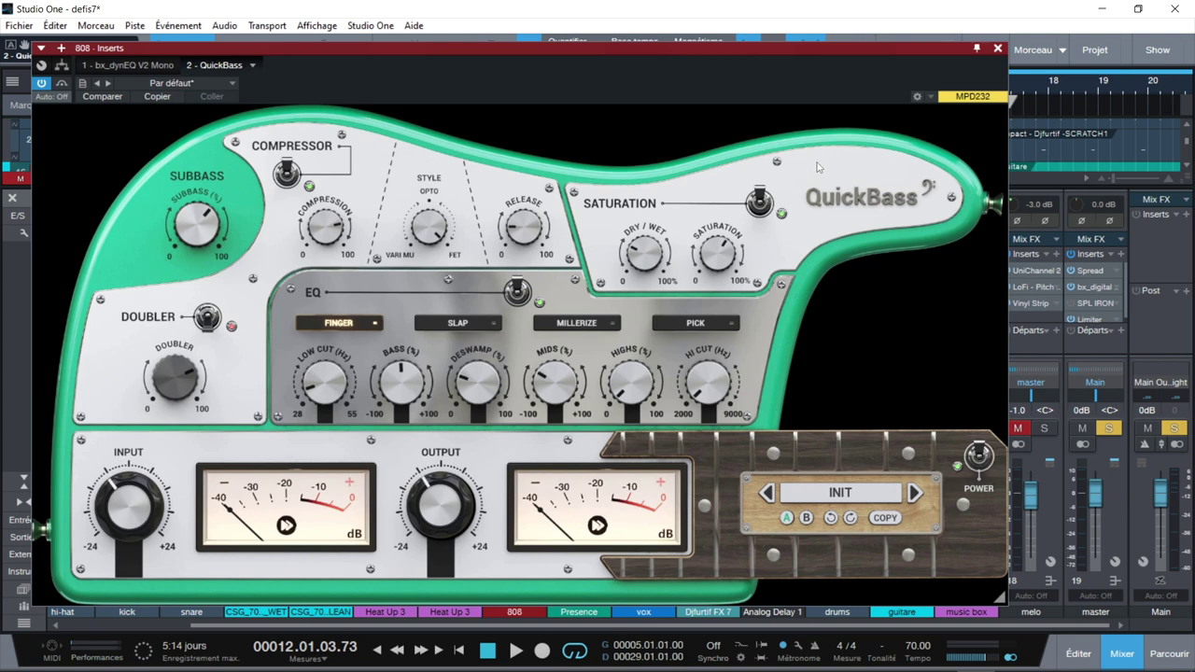
- Play the soloed 808 and kick from bar 5 and bypass QuickBass to compare the sound
{"action": "key", "text": "space"}
{"action": "key", "text": "space"}
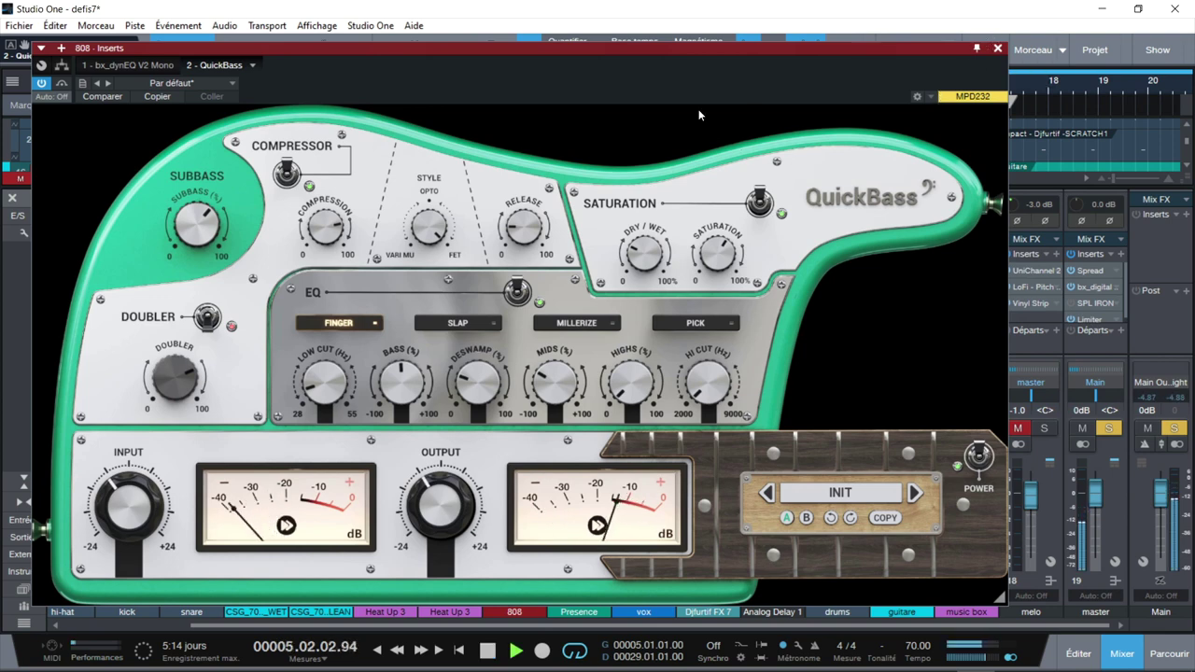
{"action": "left_click", "coordinate": [41, 84]}
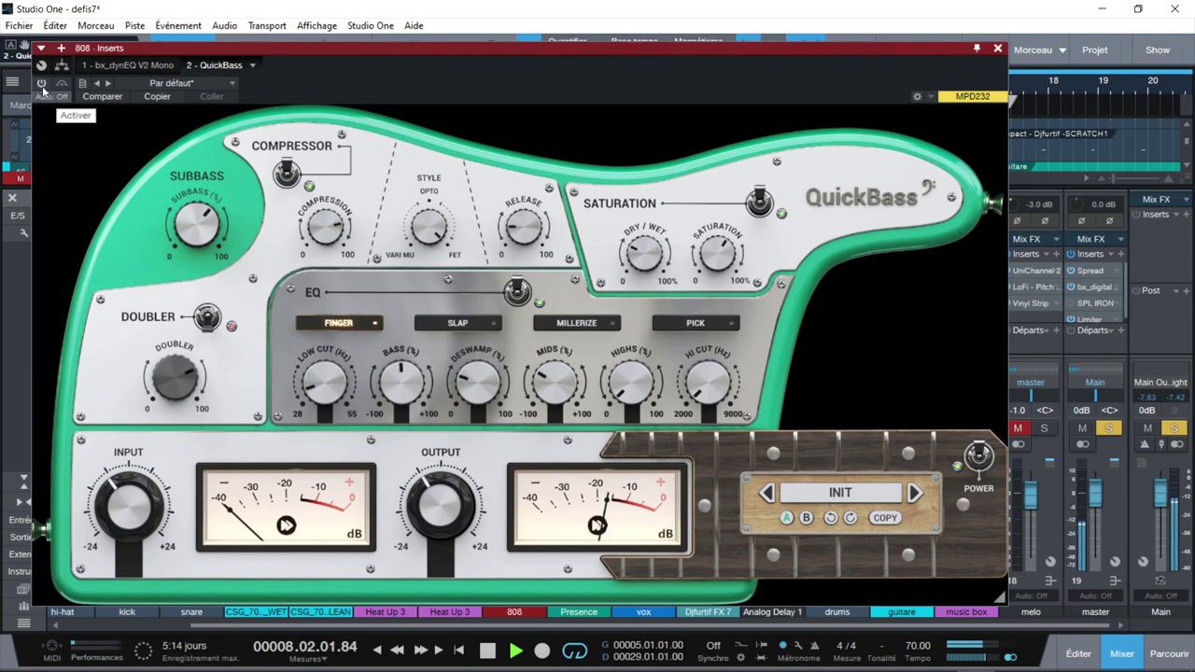
- Remove the kick's solo and reactivate QuickBass on the 808 channel
{"action": "left_click_drag", "start_coordinate": [510, 46], "coordinate": [832, 53]}
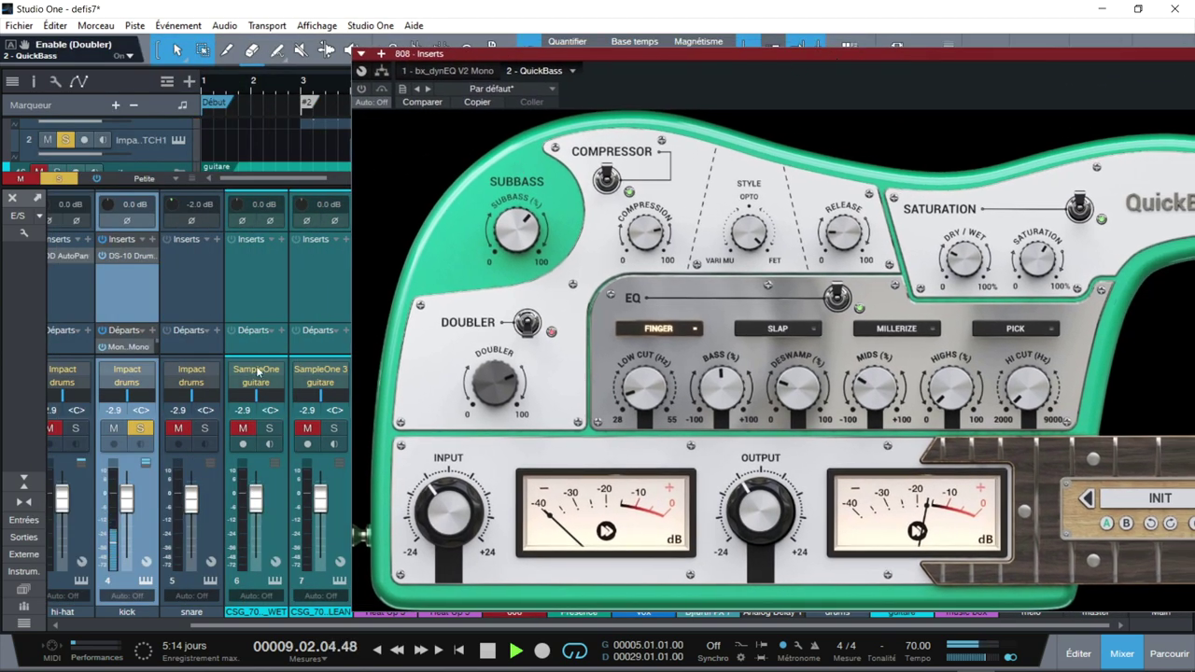
{"action": "left_click", "coordinate": [140, 427]}
{"action": "left_click_drag", "start_coordinate": [556, 49], "coordinate": [267, 45]}
{"action": "left_click", "coordinate": [80, 83]}
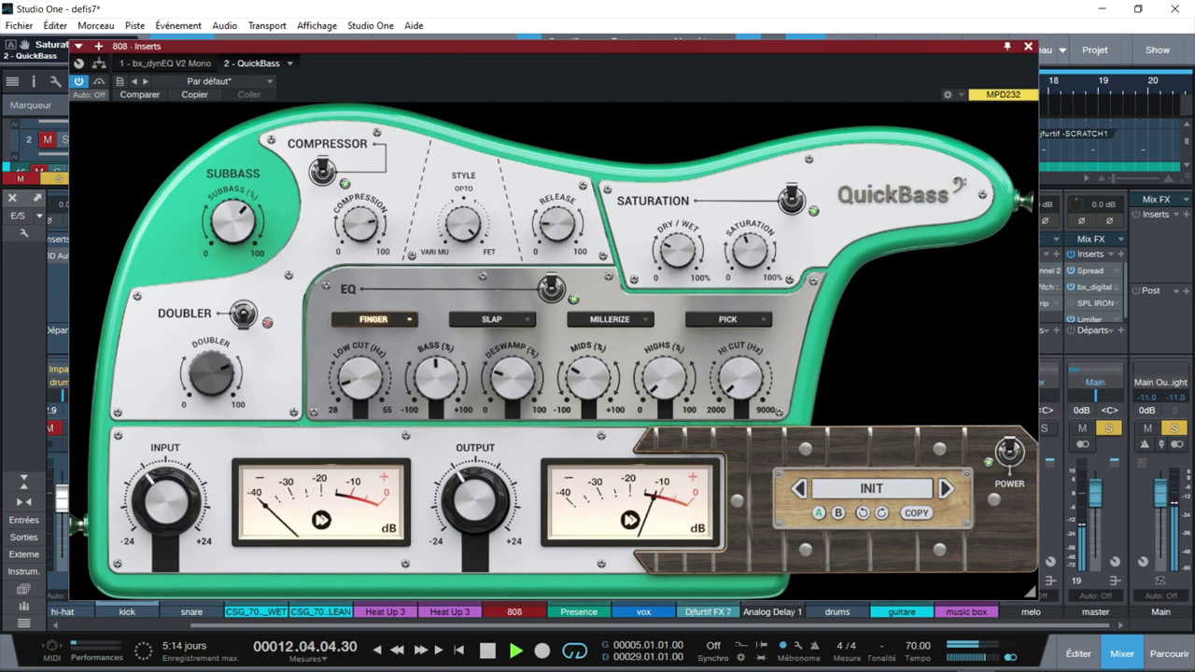
- Switch off QuickBass's saturation and compressor, and toggle its EQ off and back on to compare
{"action": "left_click", "coordinate": [792, 203]}
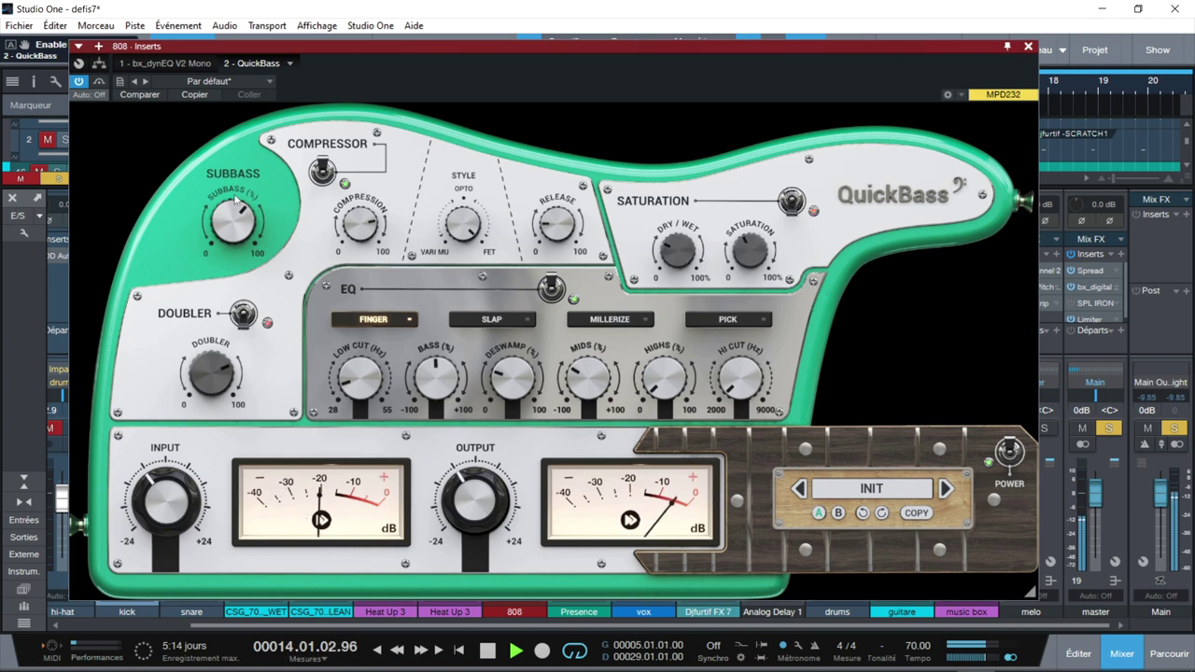
{"action": "left_click", "coordinate": [320, 178]}
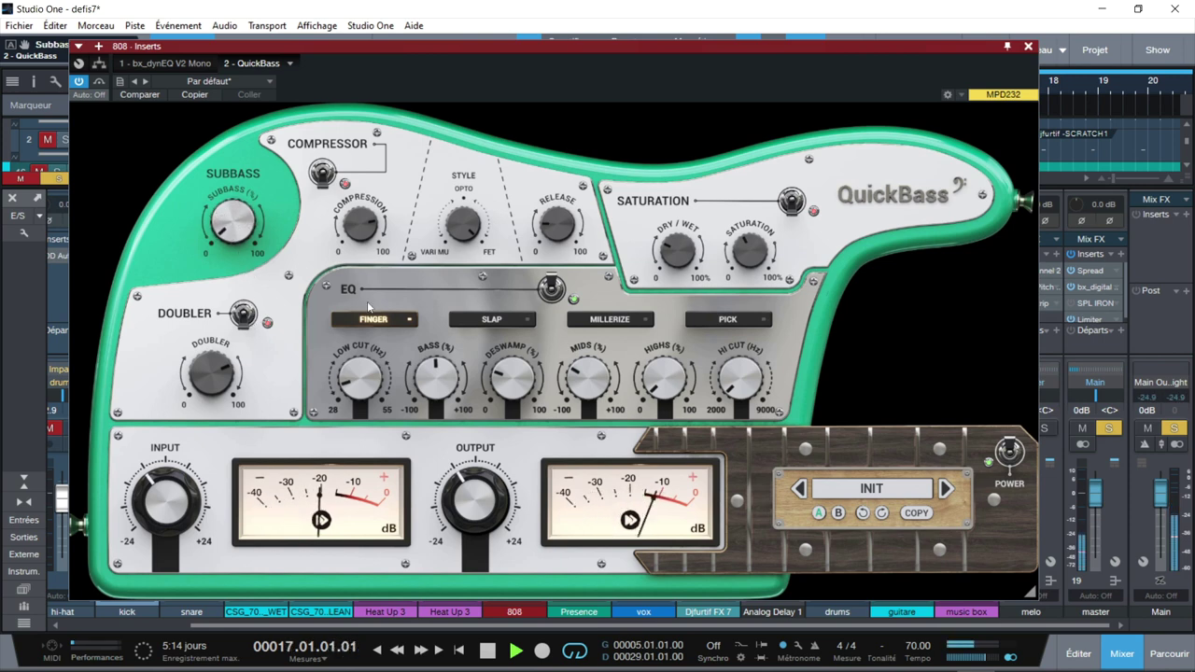
{"action": "left_click", "coordinate": [551, 291]}
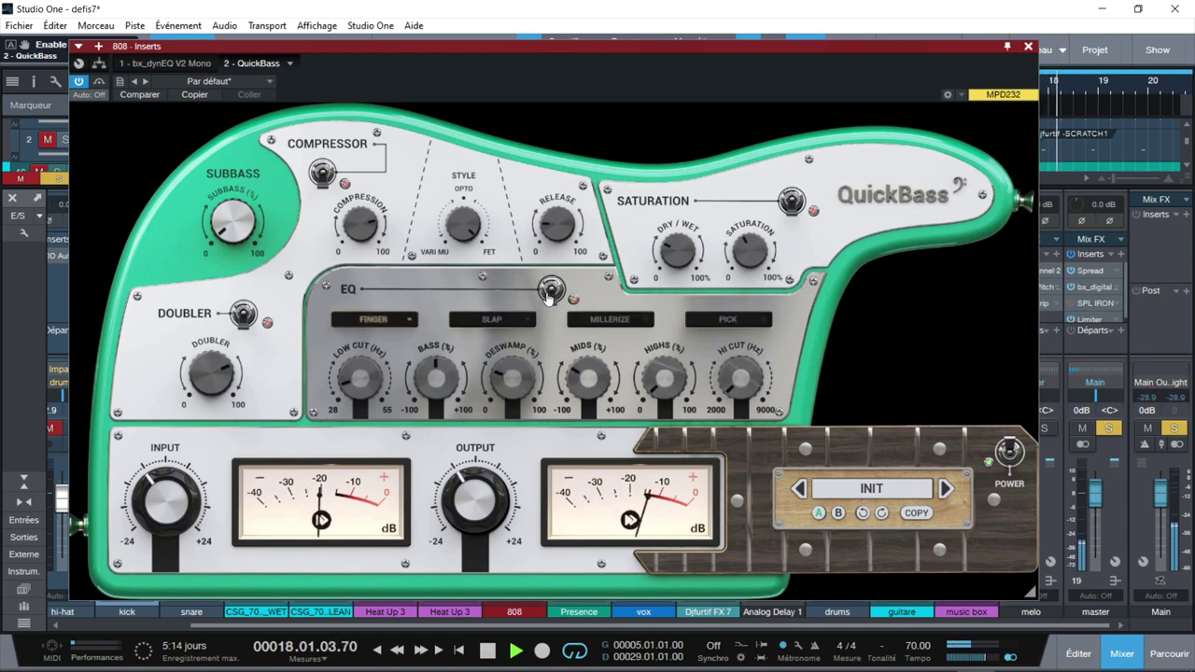
{"action": "left_click", "coordinate": [550, 291]}
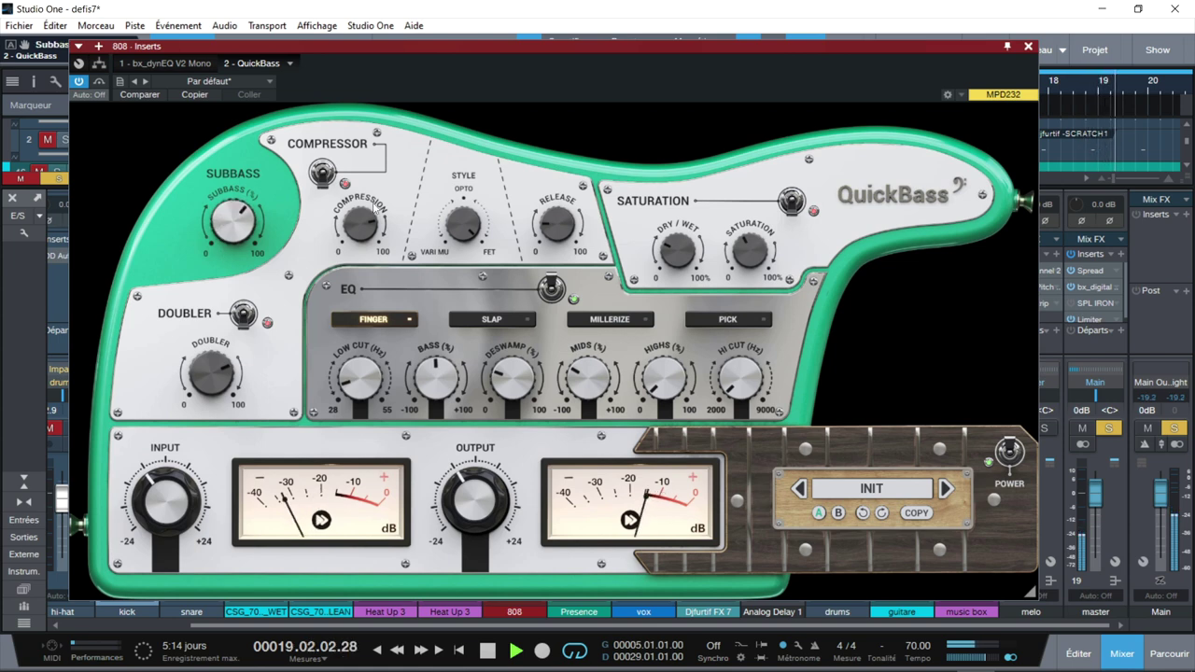
- Switch QuickBass's compressor back on, enable the doubler and lower the Doubler amount
{"action": "left_click", "coordinate": [322, 171]}
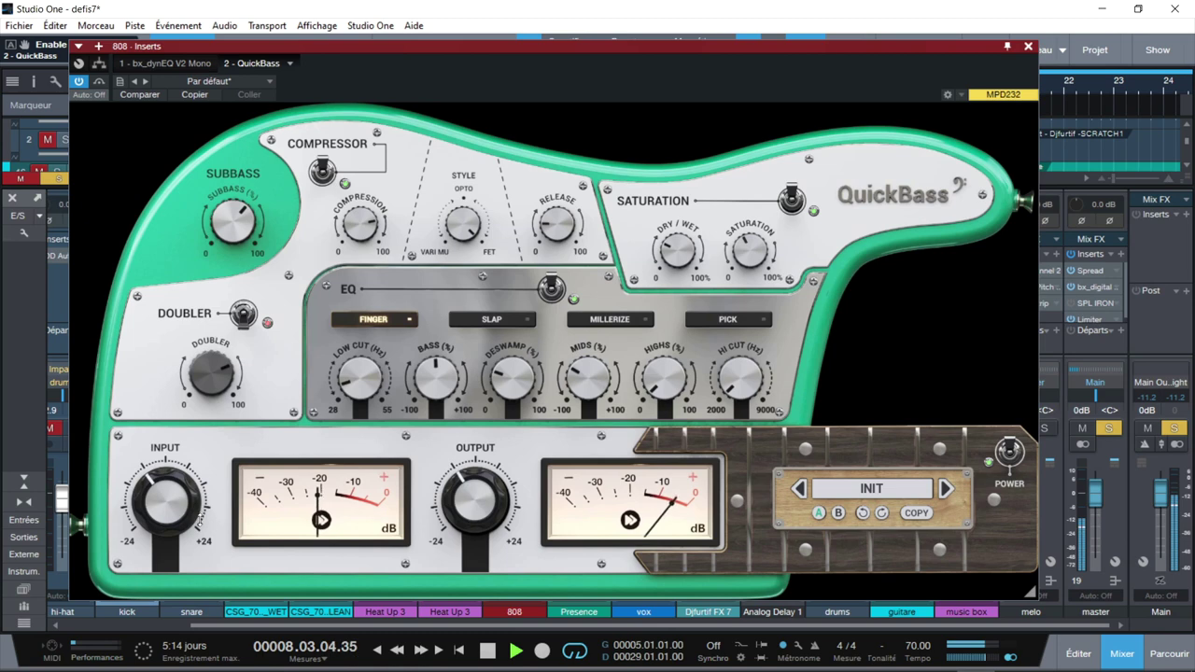
{"action": "left_click", "coordinate": [244, 314]}
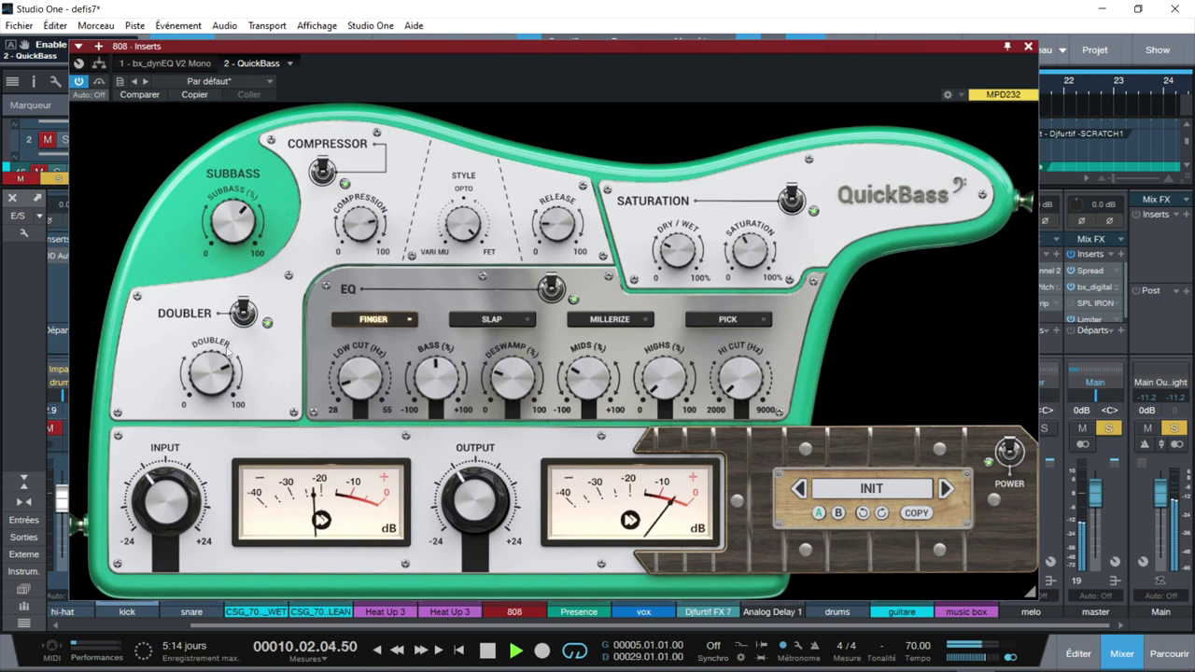
{"action": "left_click_drag", "start_coordinate": [211, 372], "coordinate": [211, 418]}
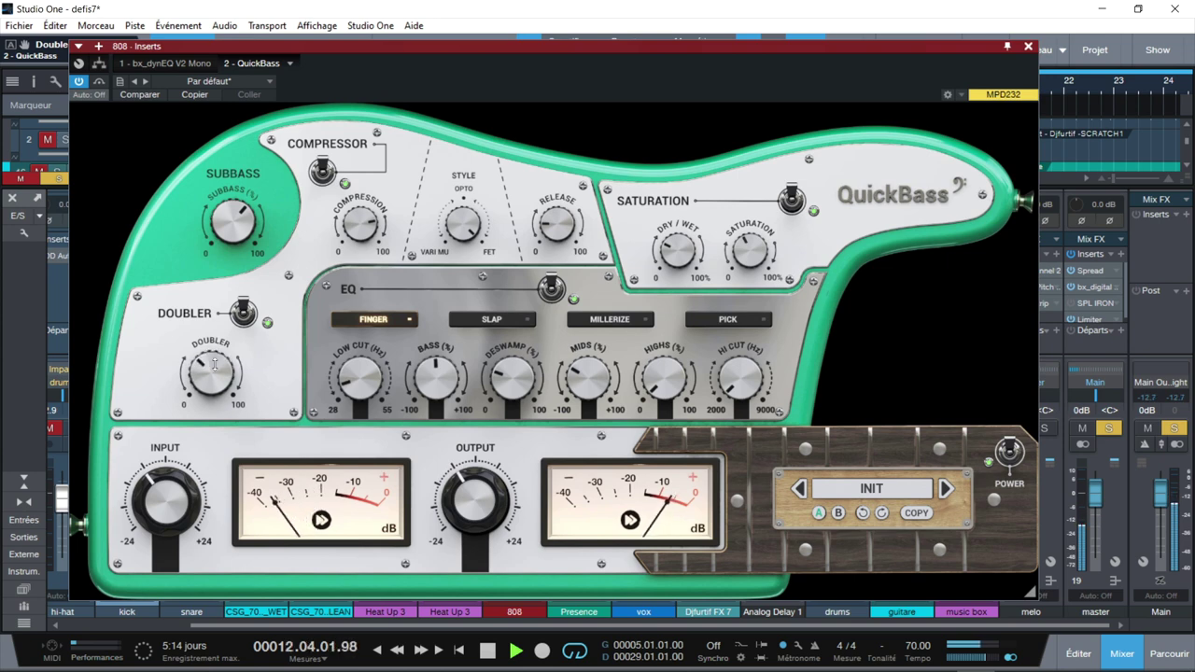
- Raise the Subbass amount and adjust the compressor's Style and Release while the 808 plays
{"action": "left_click_drag", "start_coordinate": [228, 226], "coordinate": [228, 199]}
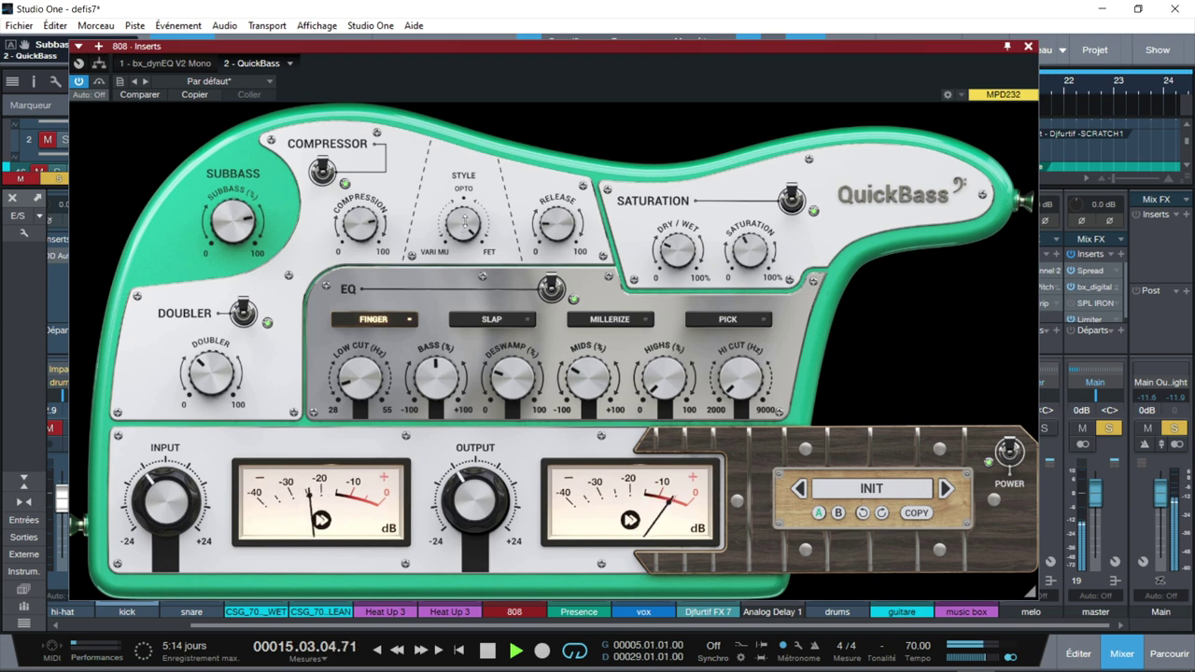
{"action": "left_click_drag", "start_coordinate": [346, 224], "coordinate": [345, 224]}
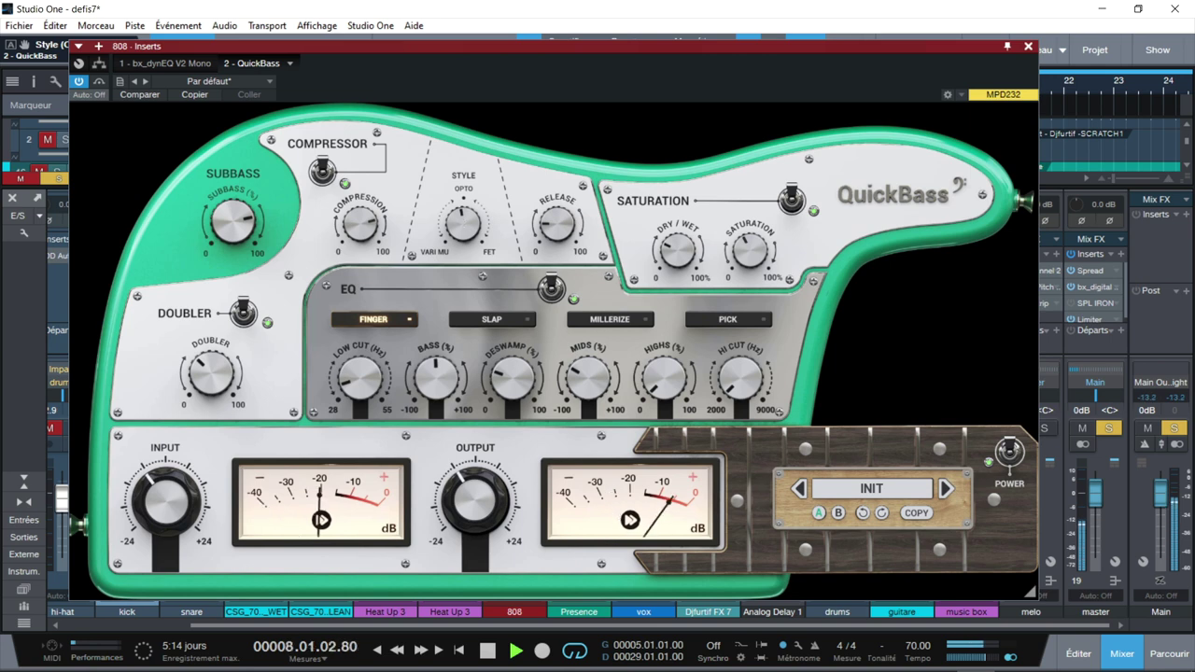
{"action": "left_click_drag", "start_coordinate": [464, 216], "coordinate": [464, 217]}
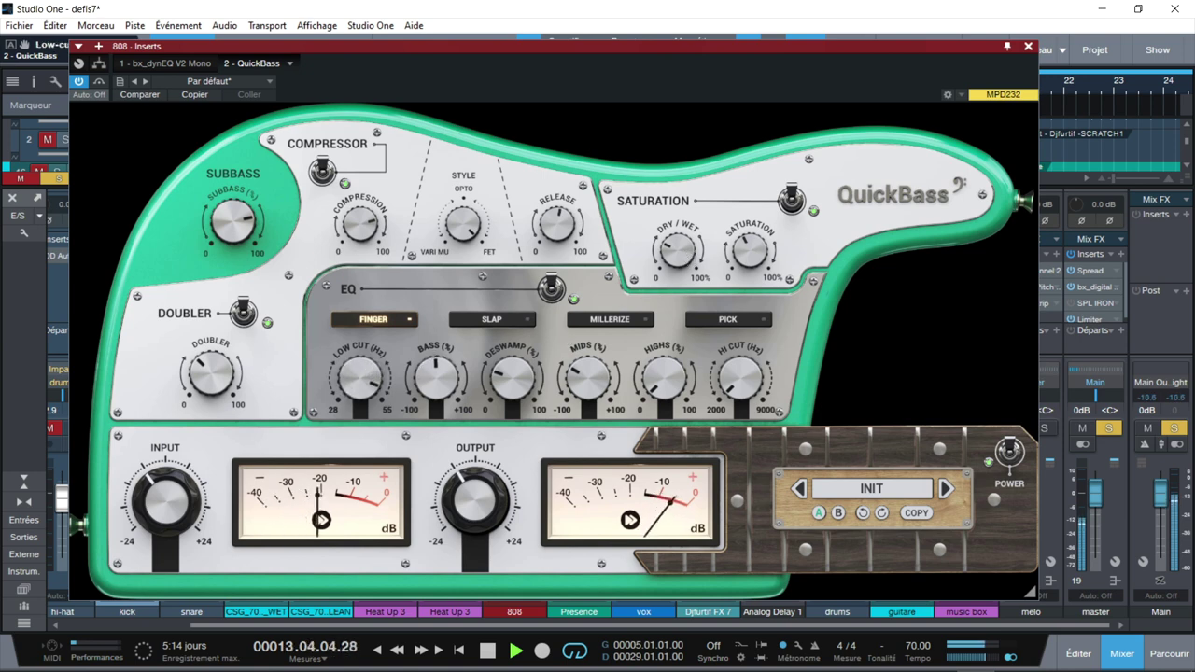
- Set the EQ's Low Cut to about 30 Hz and raise its Bass and DeSwamp amounts
{"action": "double_click", "coordinate": [355, 378]}
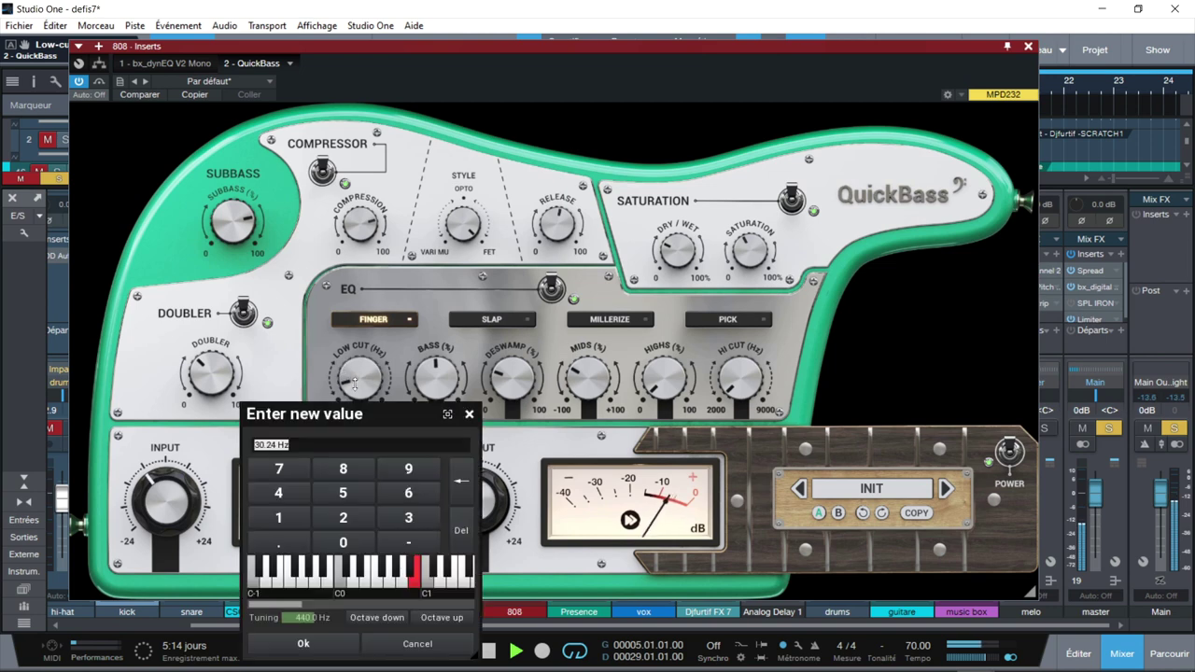
{"action": "left_click", "coordinate": [420, 519]}
{"action": "left_click", "coordinate": [315, 644]}
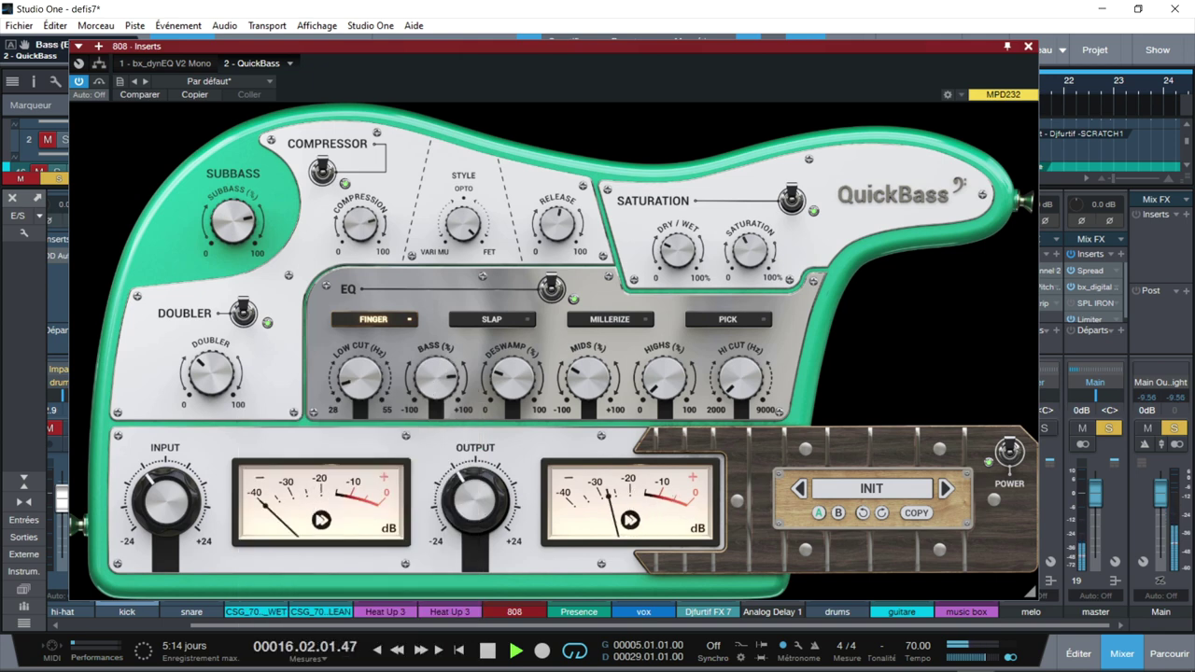
{"action": "key", "text": "space"}
{"action": "key", "text": "space"}
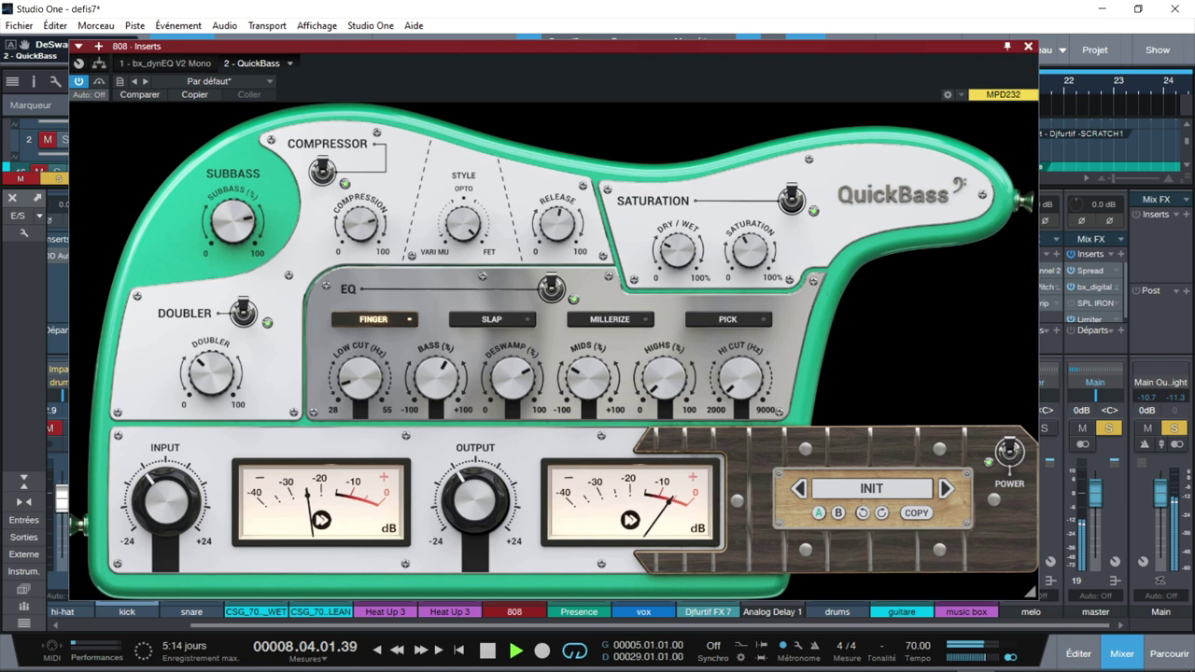
- Try the EQ's Slap and Millerize voicings, toggling the EQ off and back on with Millerize to compare
{"action": "left_click", "coordinate": [489, 321]}
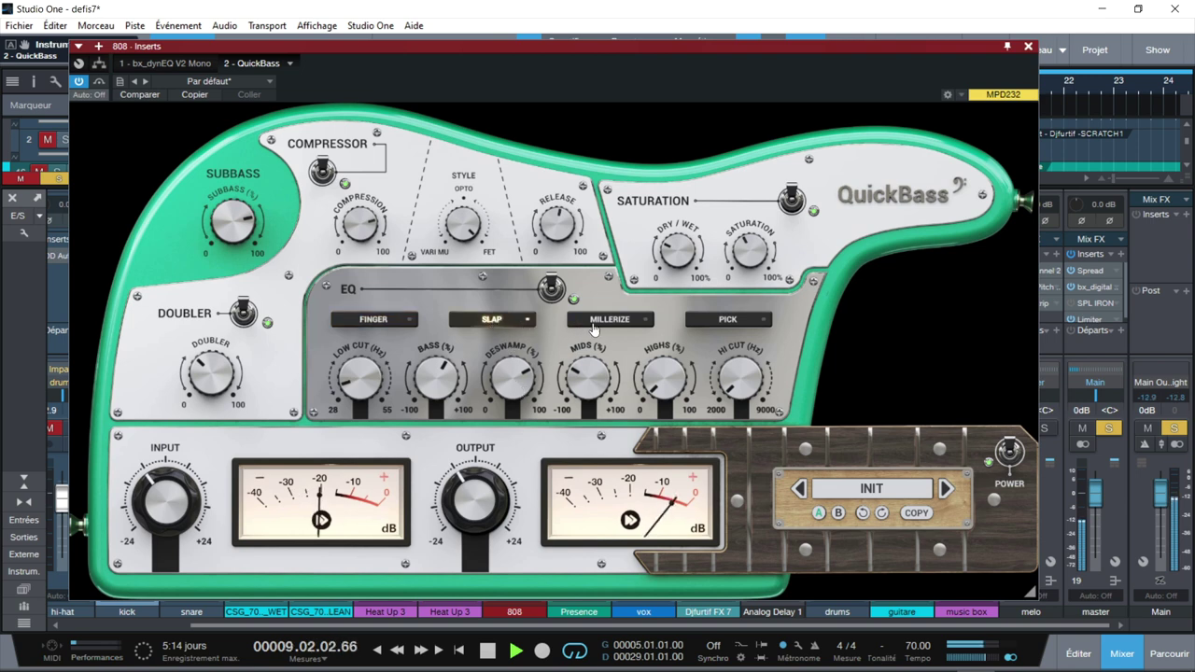
{"action": "left_click", "coordinate": [595, 322]}
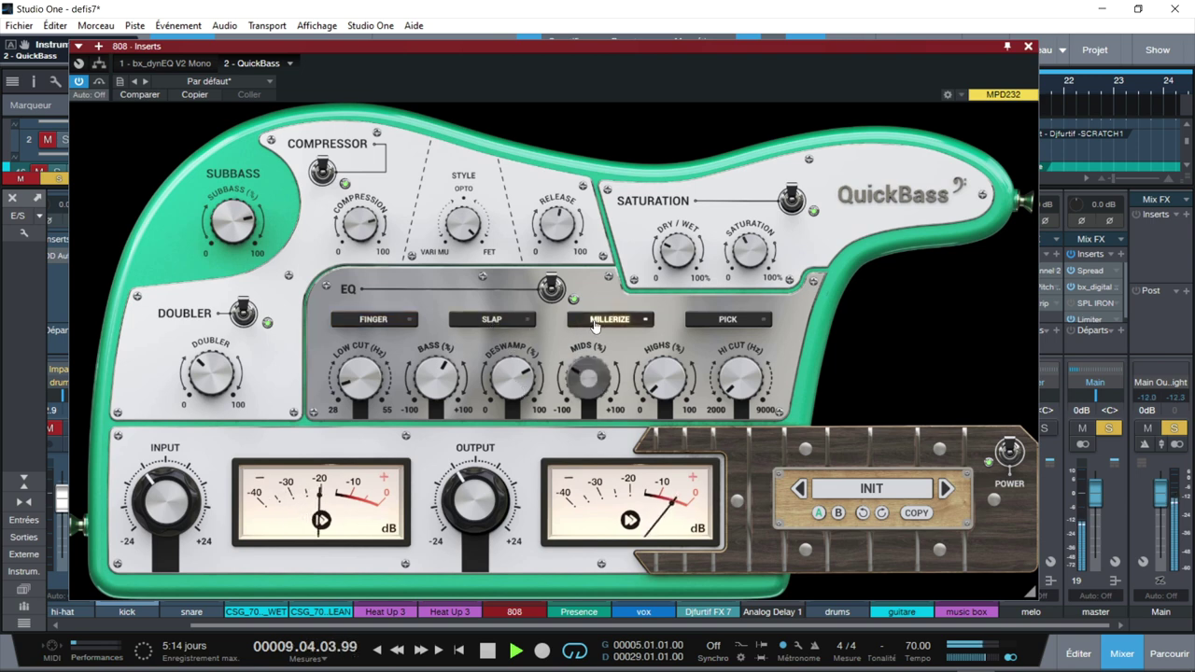
{"action": "left_click", "coordinate": [549, 291]}
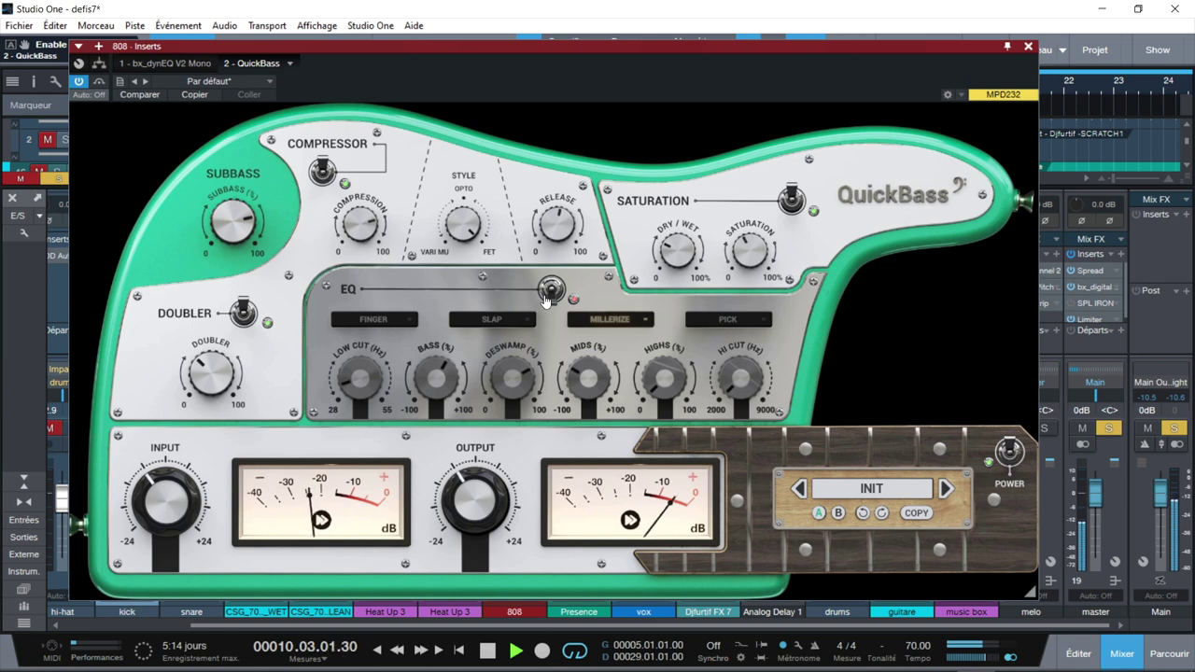
{"action": "left_click", "coordinate": [551, 291]}
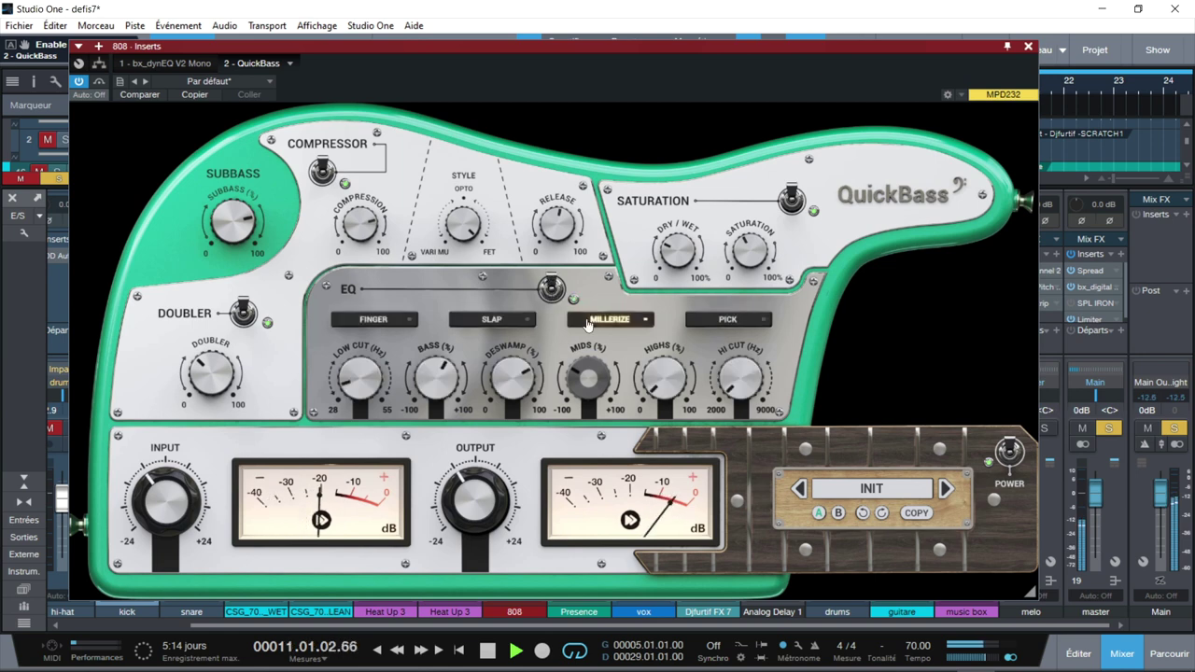
- Rebalance the EQ's Bass, DeSwamp, Mids and Highs with the Finger voicing, and set Saturation to 57.2 %
{"action": "left_click", "coordinate": [518, 371]}
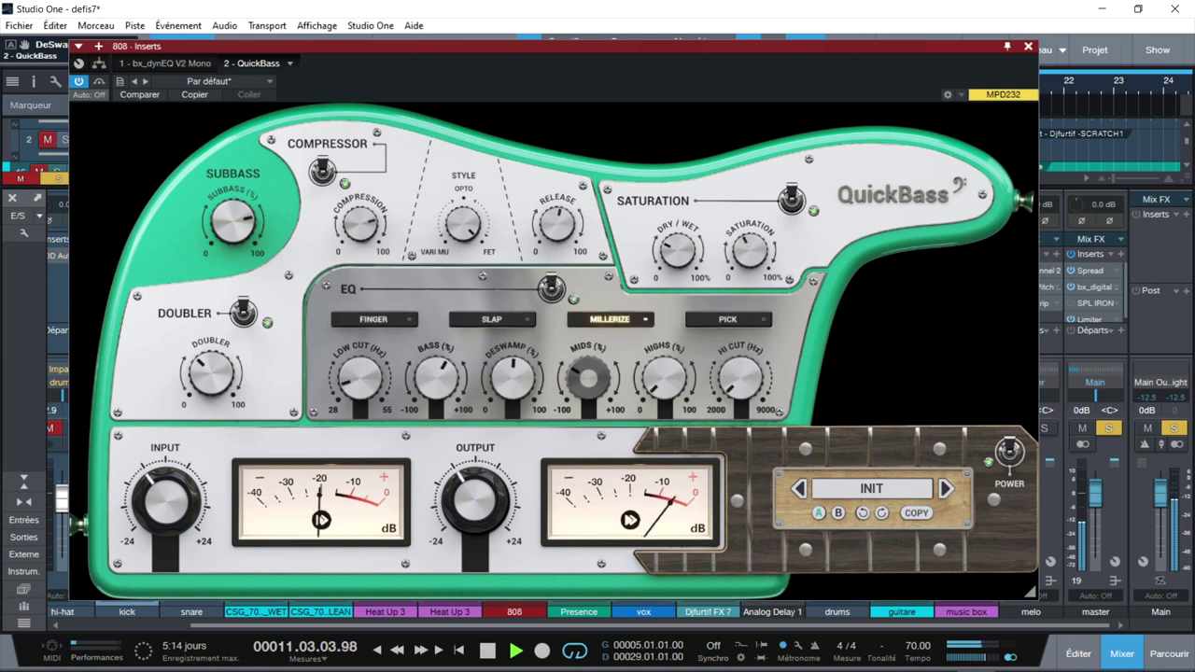
{"action": "left_click", "coordinate": [436, 375]}
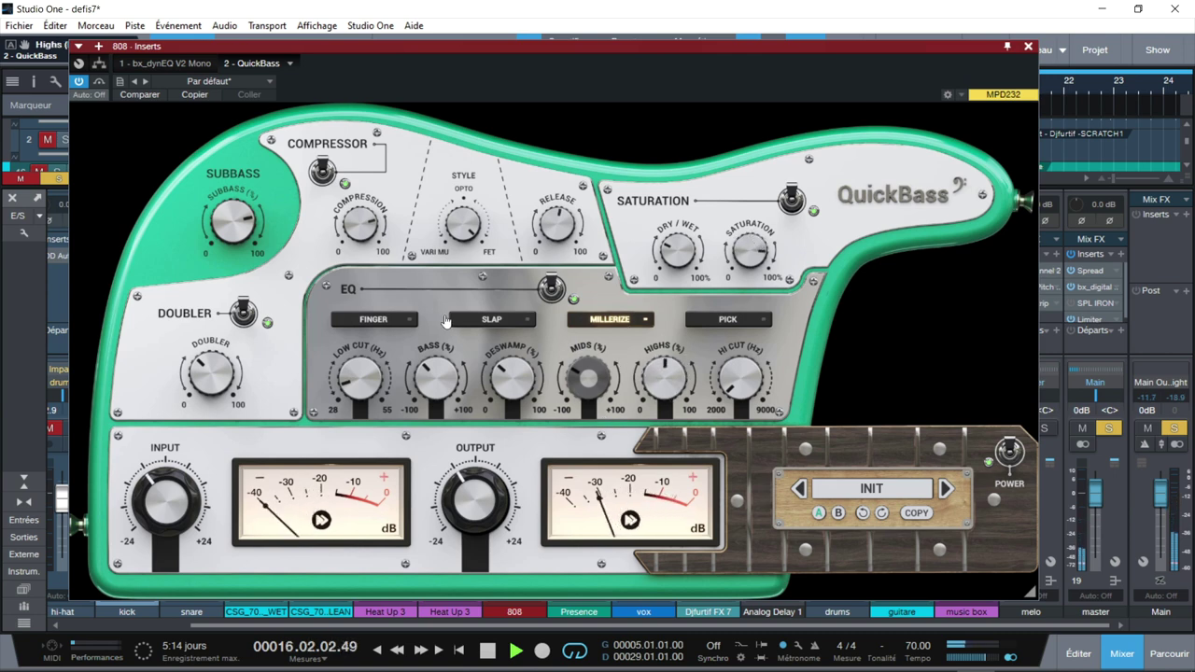
{"action": "key", "text": "KP_1"}
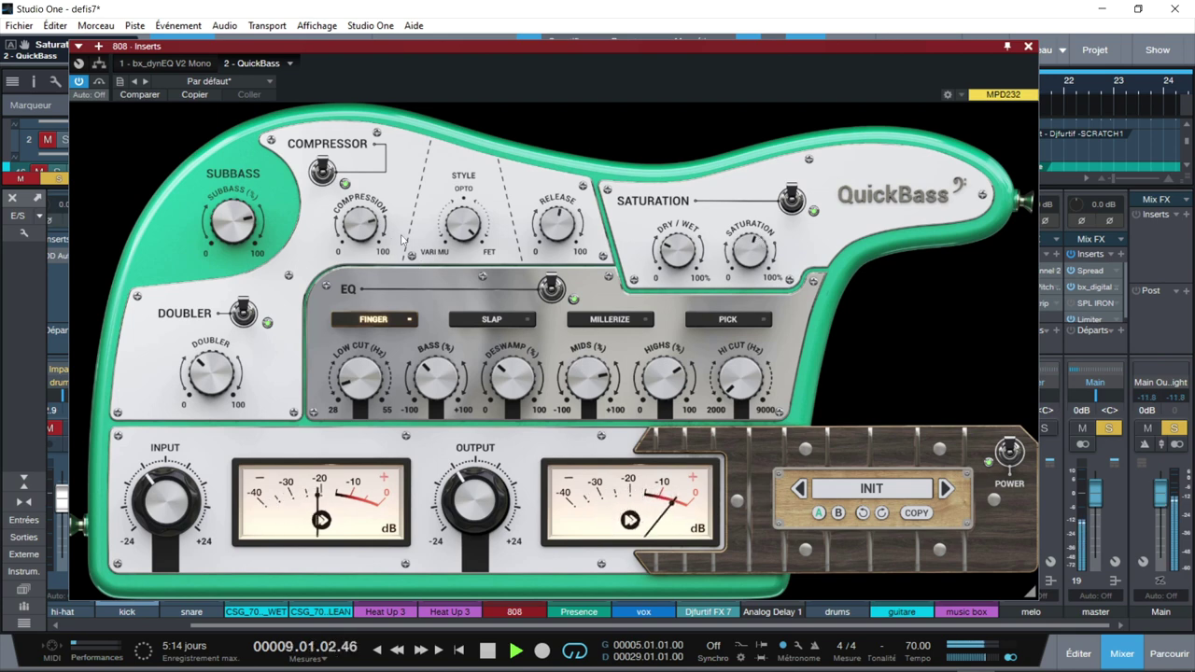
- Close QuickBass, remove the 808's solo, and toggle all its inserts off and back on to compare within the full mix
{"action": "left_click", "coordinate": [1029, 46]}
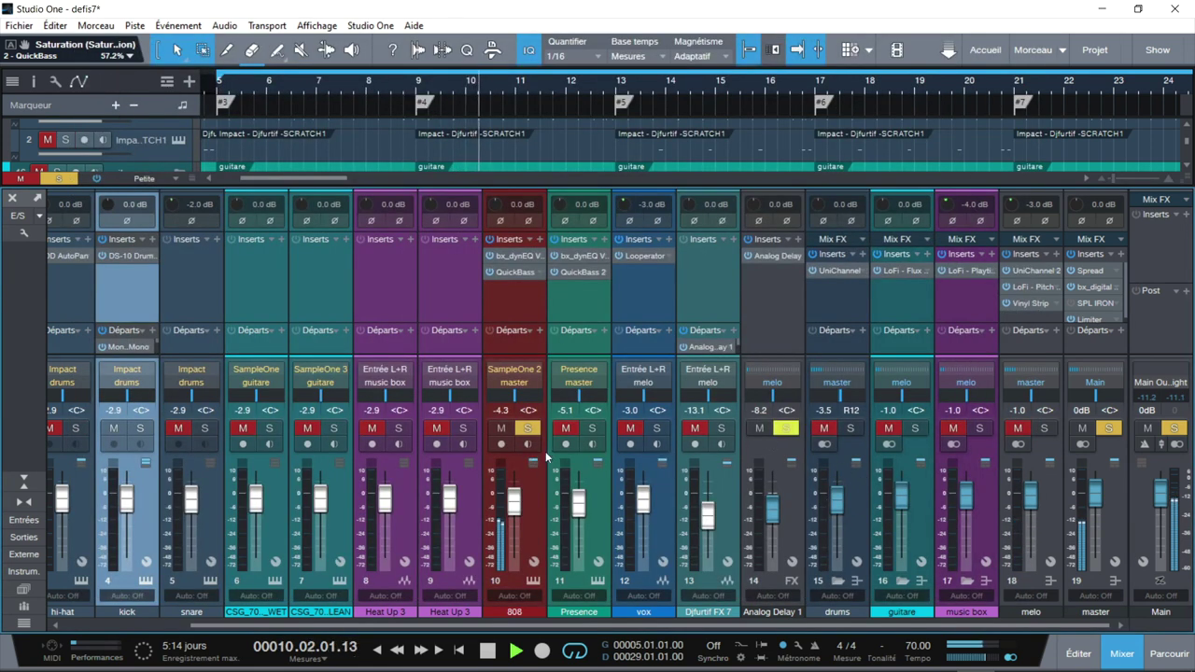
{"action": "left_click", "coordinate": [527, 429]}
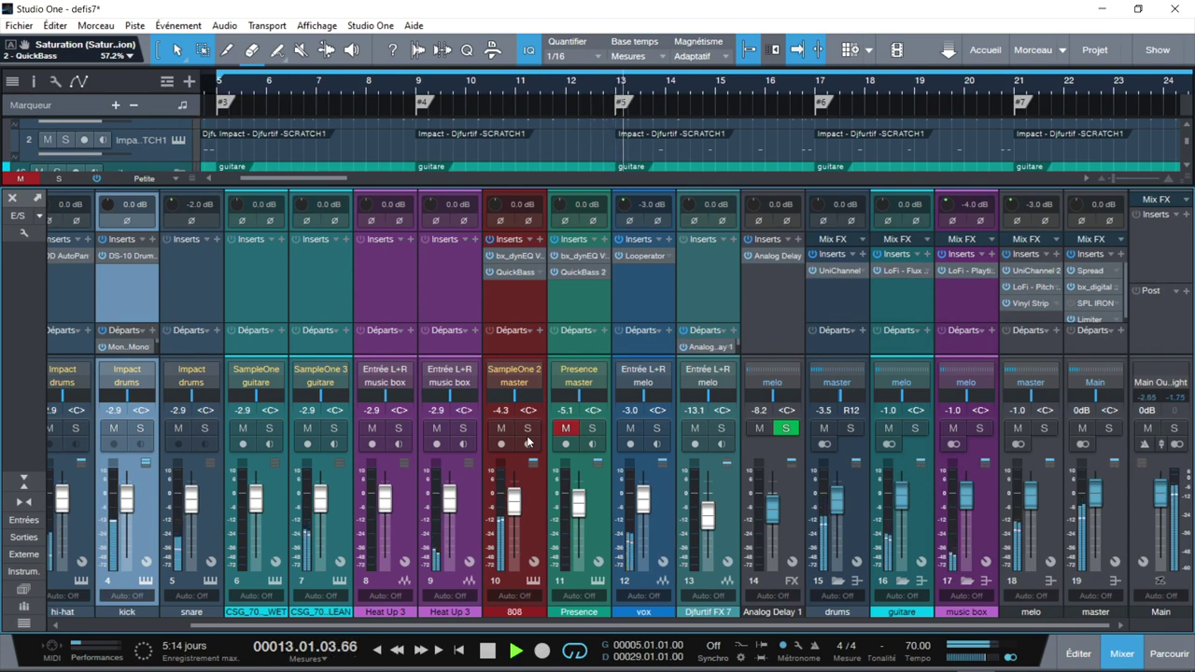
{"action": "left_click", "coordinate": [488, 240]}
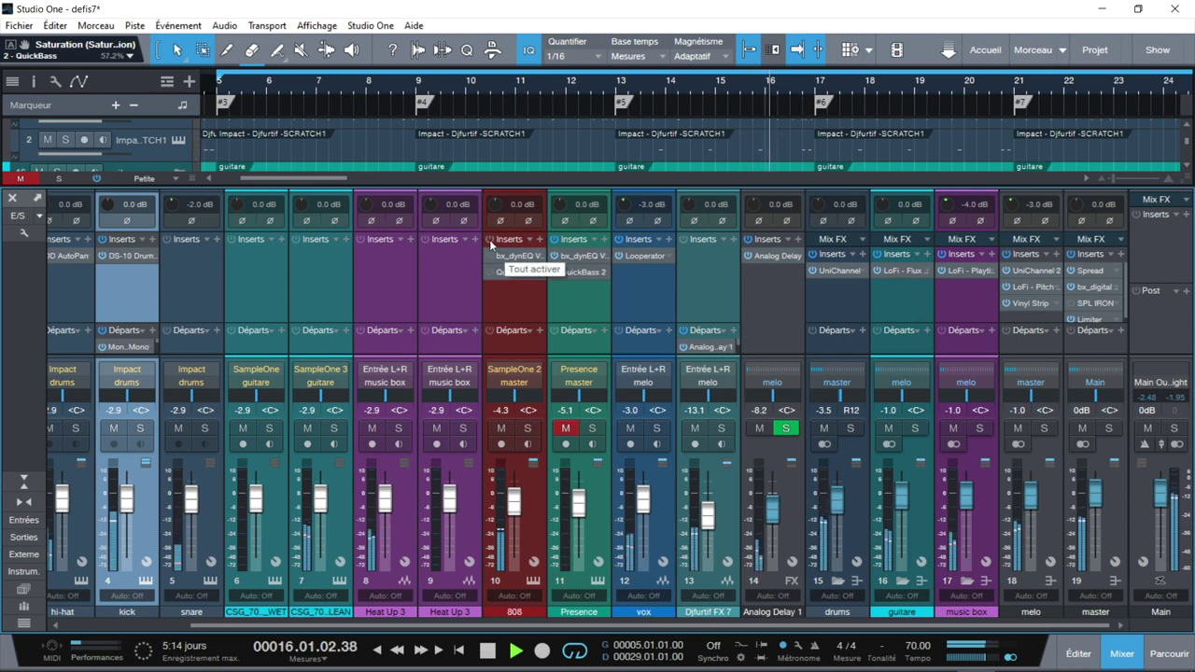
{"action": "left_click", "coordinate": [490, 240]}
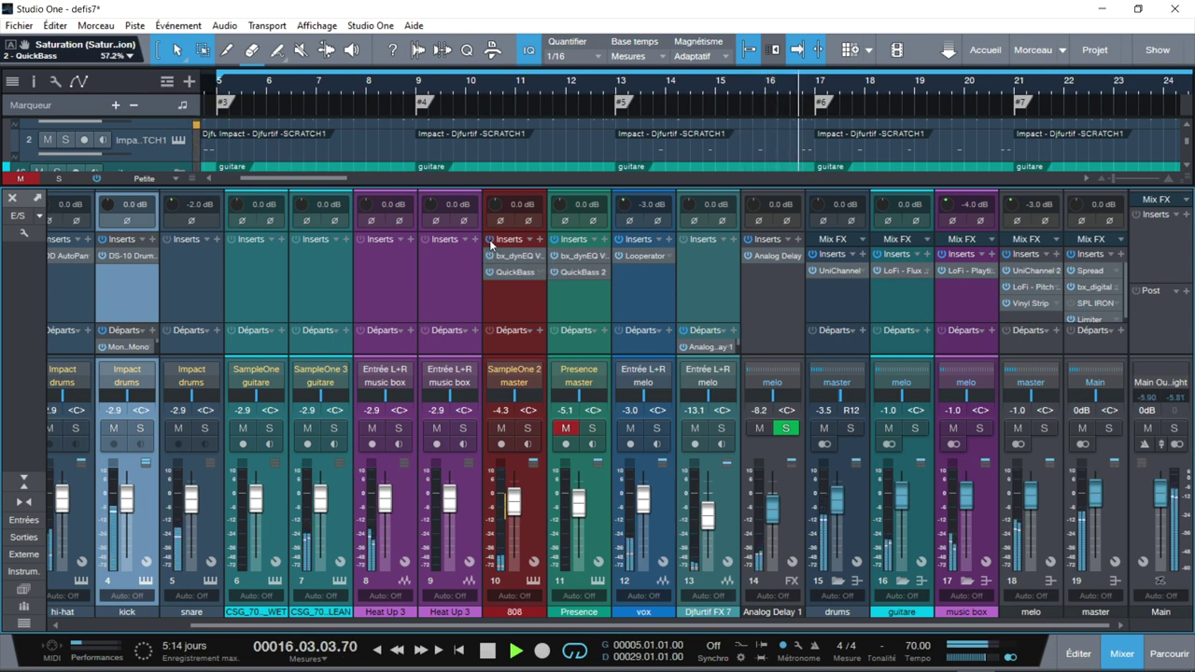
{"action": "key", "text": "KP_1"}
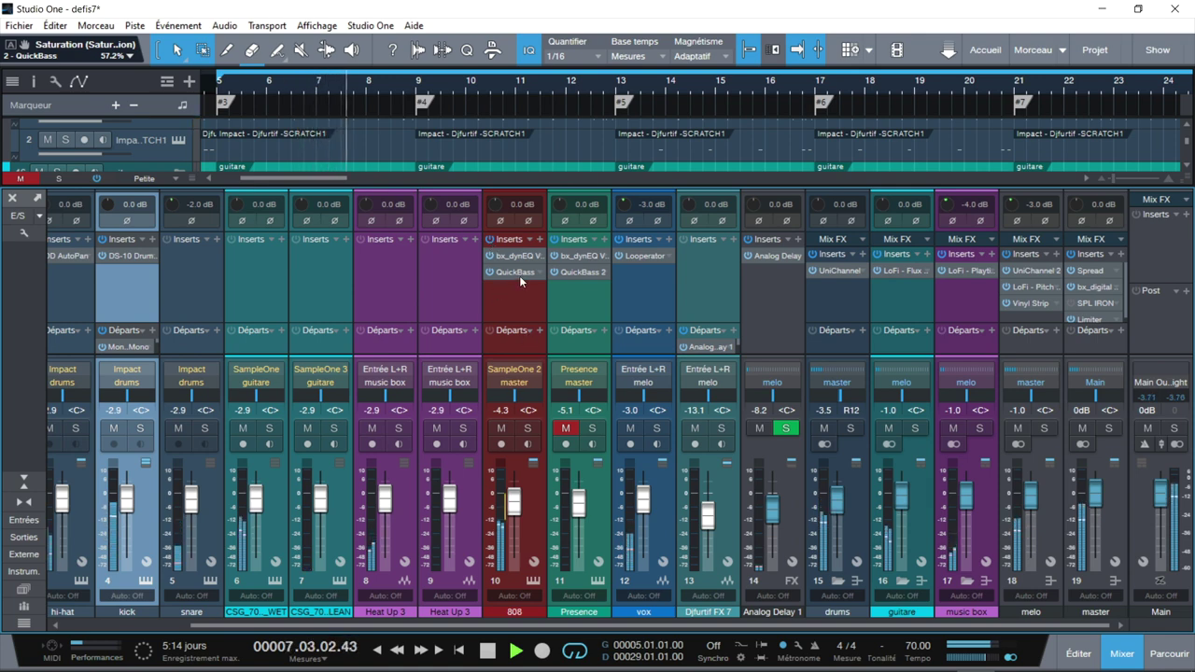
- Reopen the 808's QuickBass, test the Doubler amount and toggle the doubler off and on in the full mix, then close the plug-in
{"action": "left_click", "coordinate": [519, 276]}
{"action": "left_click_drag", "start_coordinate": [222, 370], "coordinate": [222, 330]}
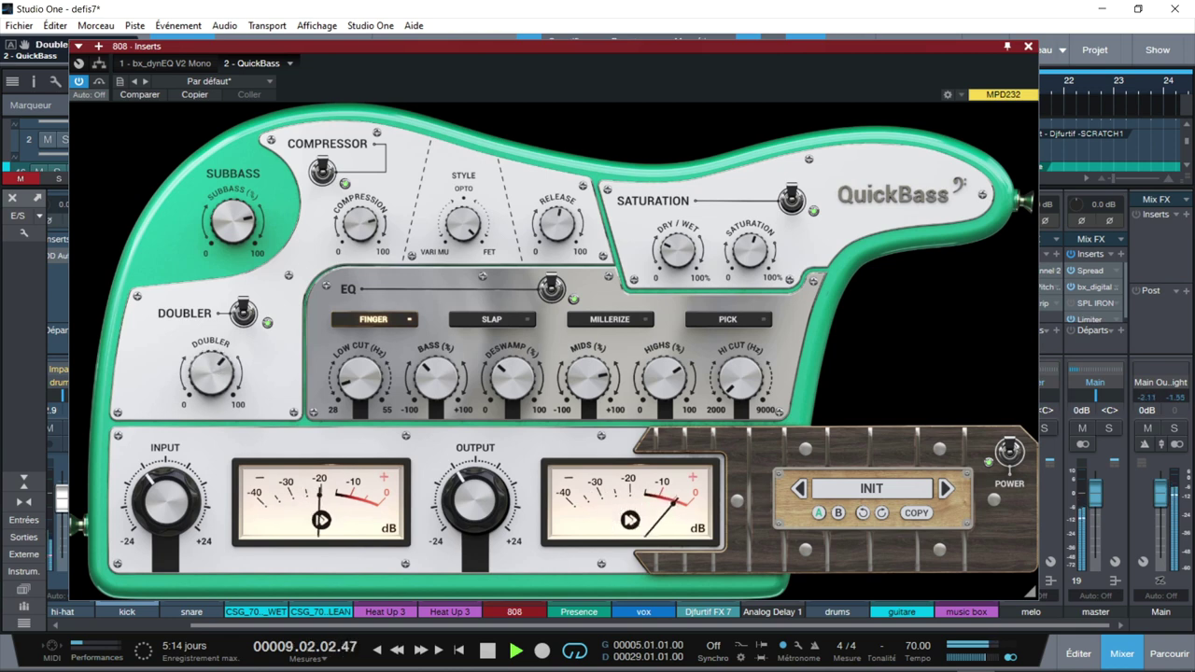
{"action": "left_click_drag", "start_coordinate": [222, 340], "coordinate": [250, 375]}
{"action": "left_click", "coordinate": [243, 314]}
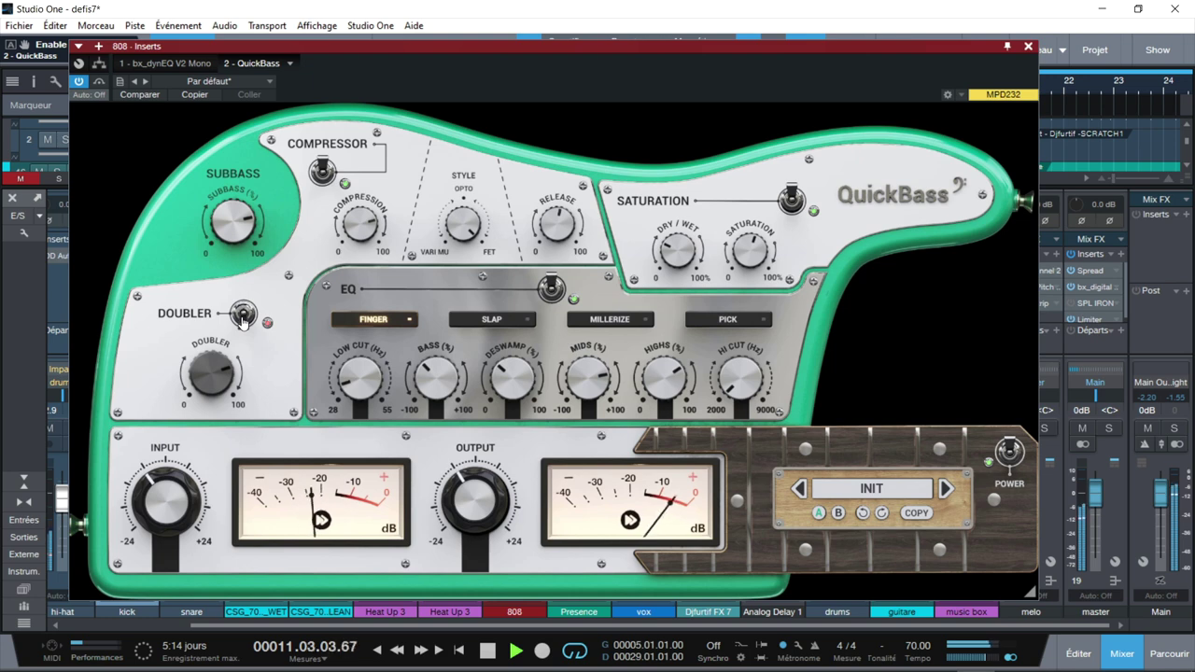
{"action": "left_click", "coordinate": [243, 315]}
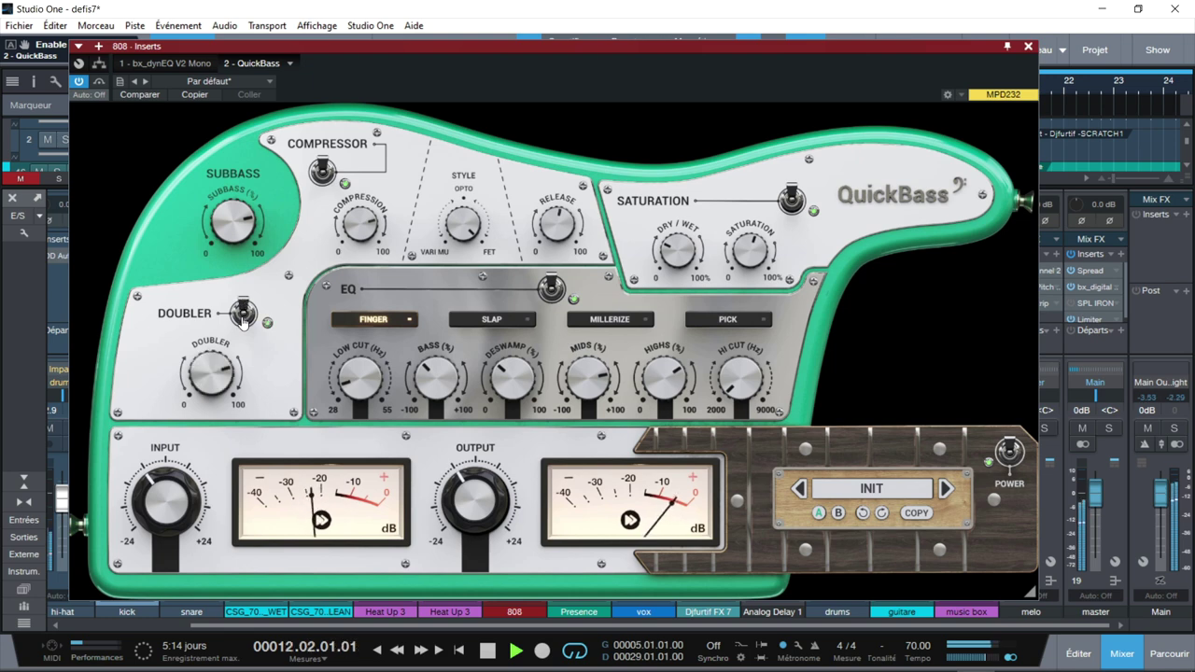
{"action": "key", "text": "space"}
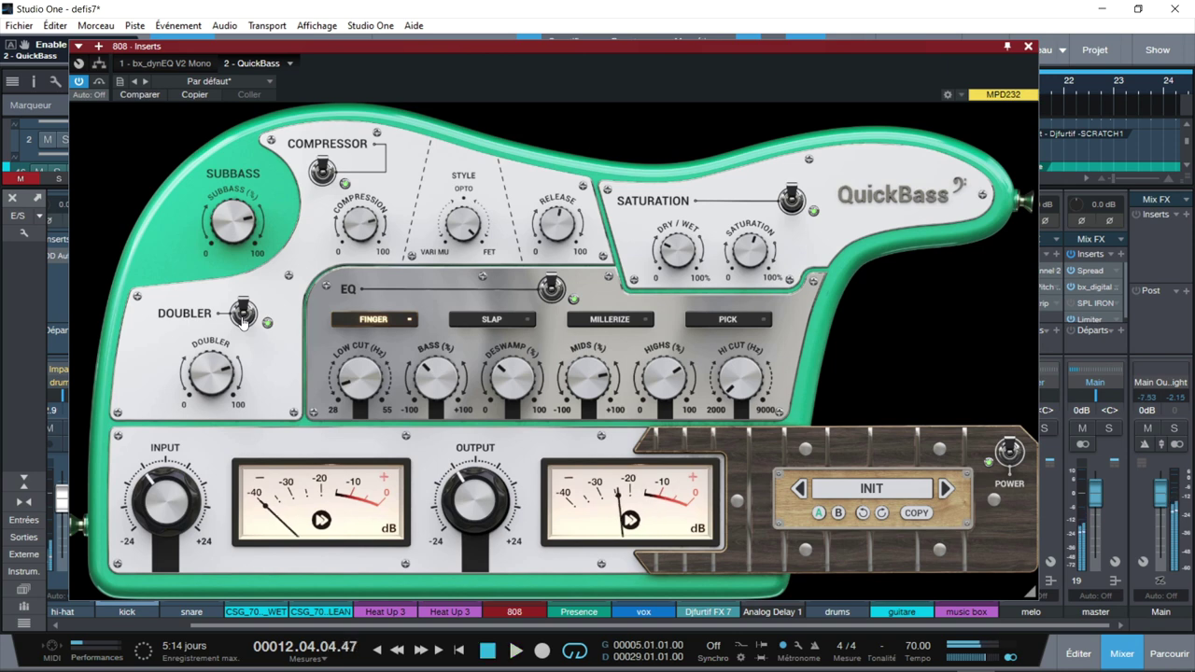
{"action": "left_click", "coordinate": [1028, 46]}
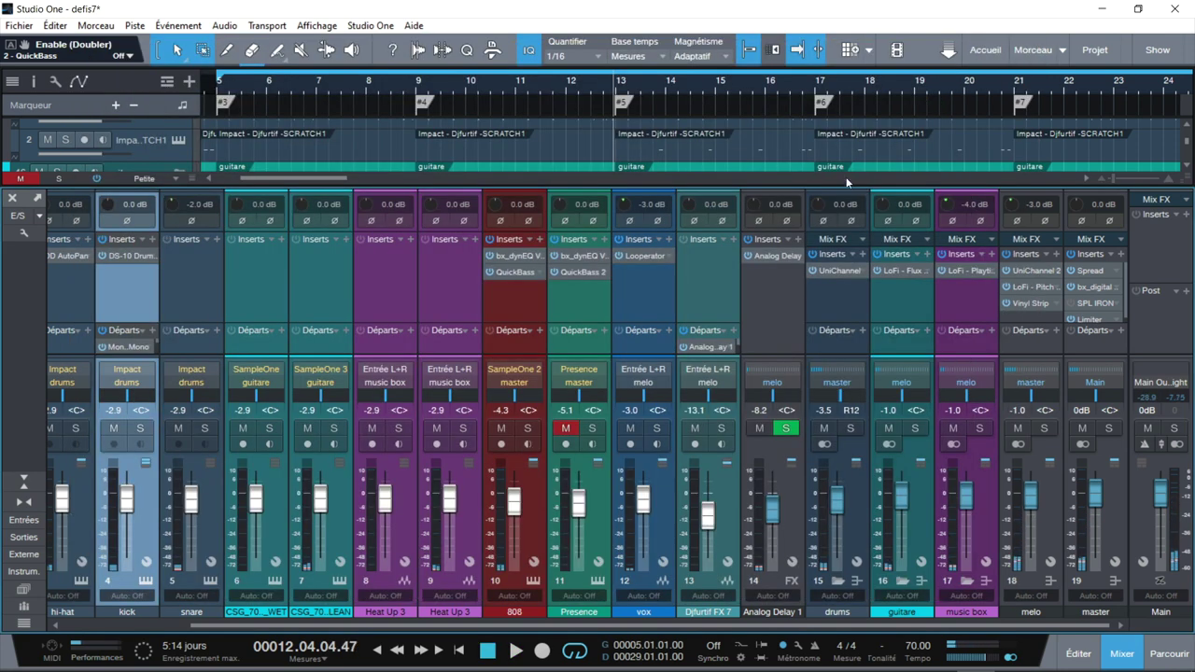
- Solo the Presence channel, open its instrument with the Vintage Bass Fingered Full sound, play a few notes and close it
{"action": "left_click", "coordinate": [490, 271]}
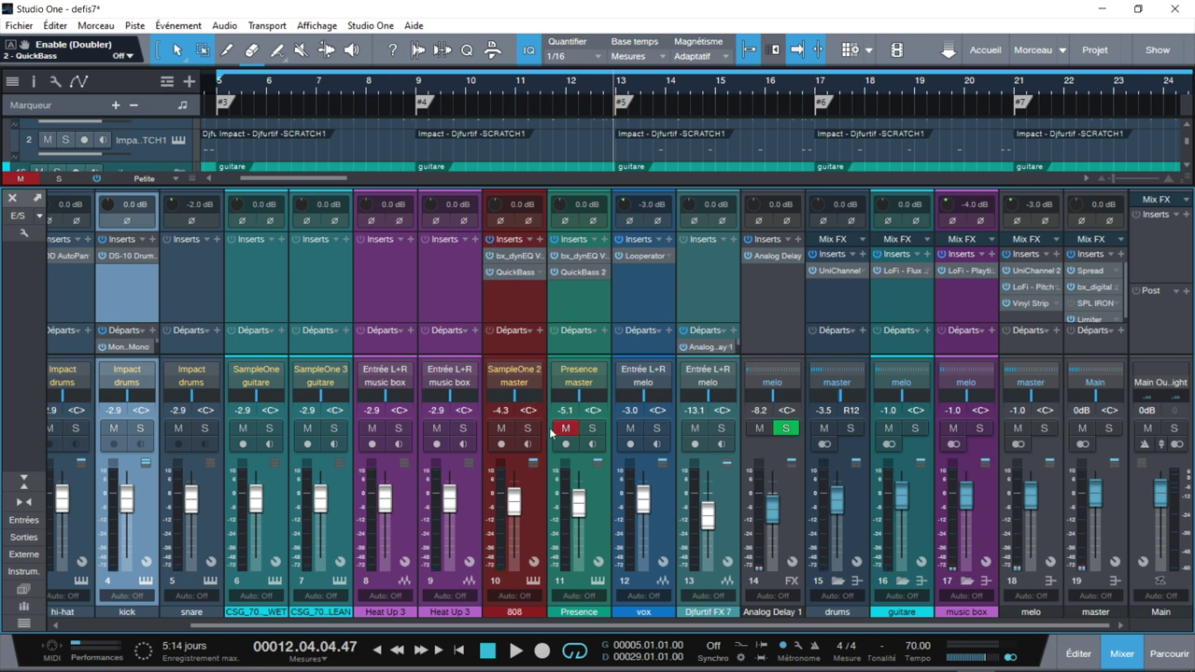
{"action": "left_click", "coordinate": [592, 428]}
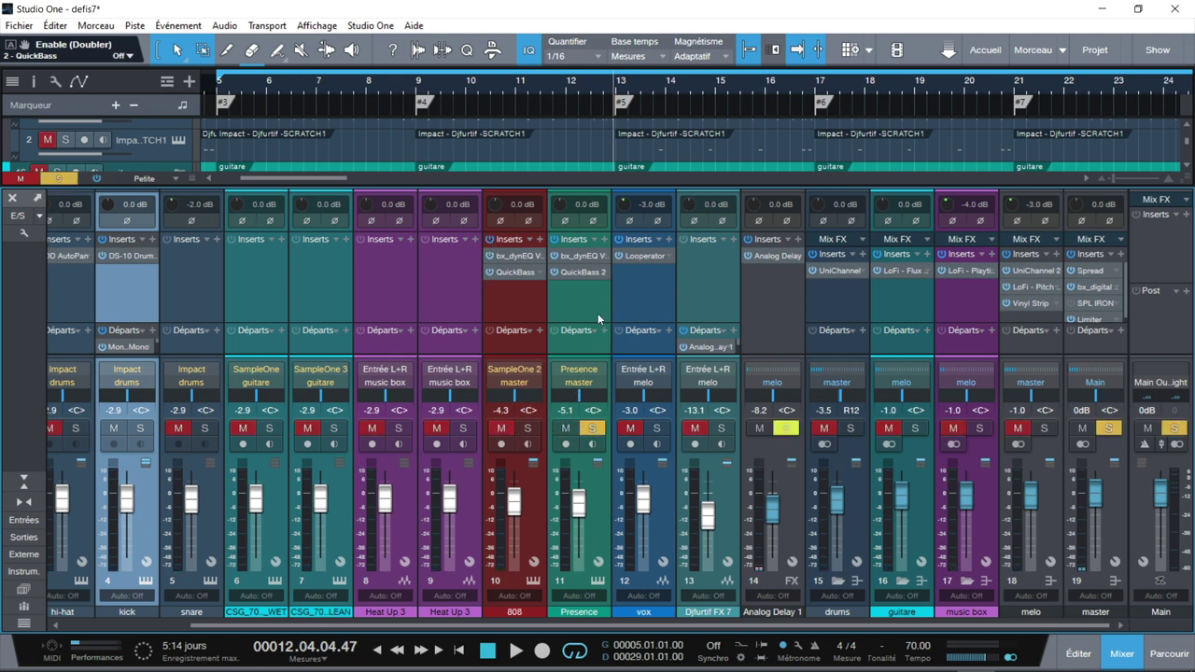
{"action": "left_click", "coordinate": [597, 580]}
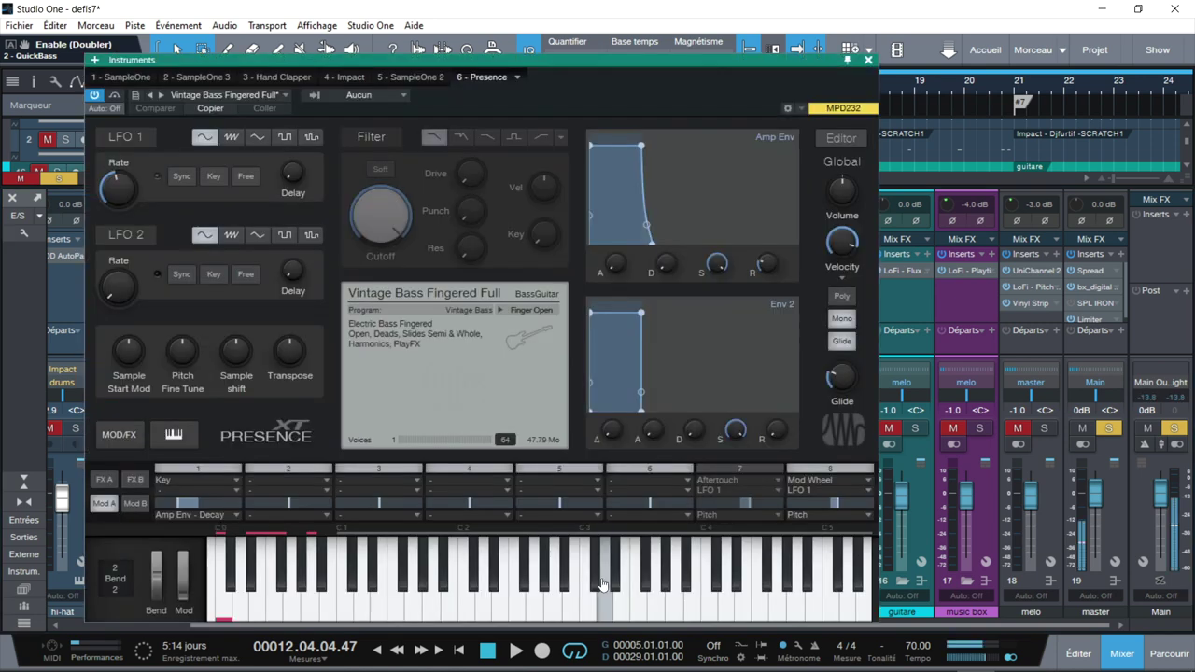
{"action": "left_click", "coordinate": [501, 608]}
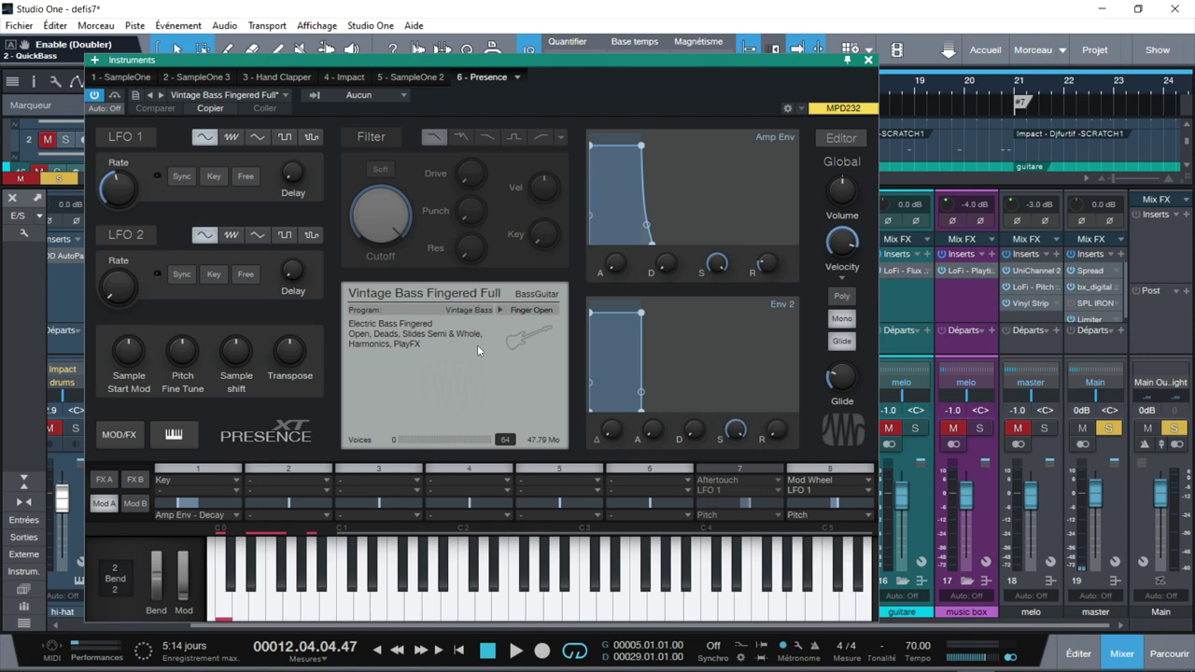
{"action": "key", "text": "F11"}
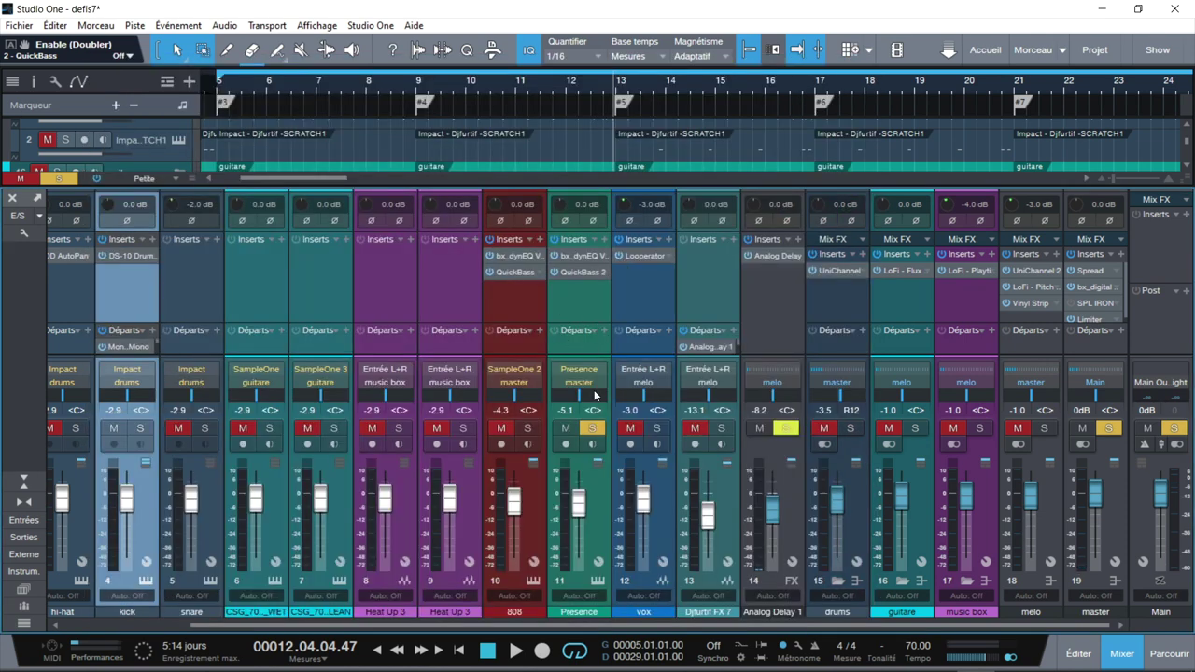
- Compare the Presence bass with its inserts off and on from bar 5, and solo the 808 alongside it at -18.4 dB
{"action": "key", "text": "space"}
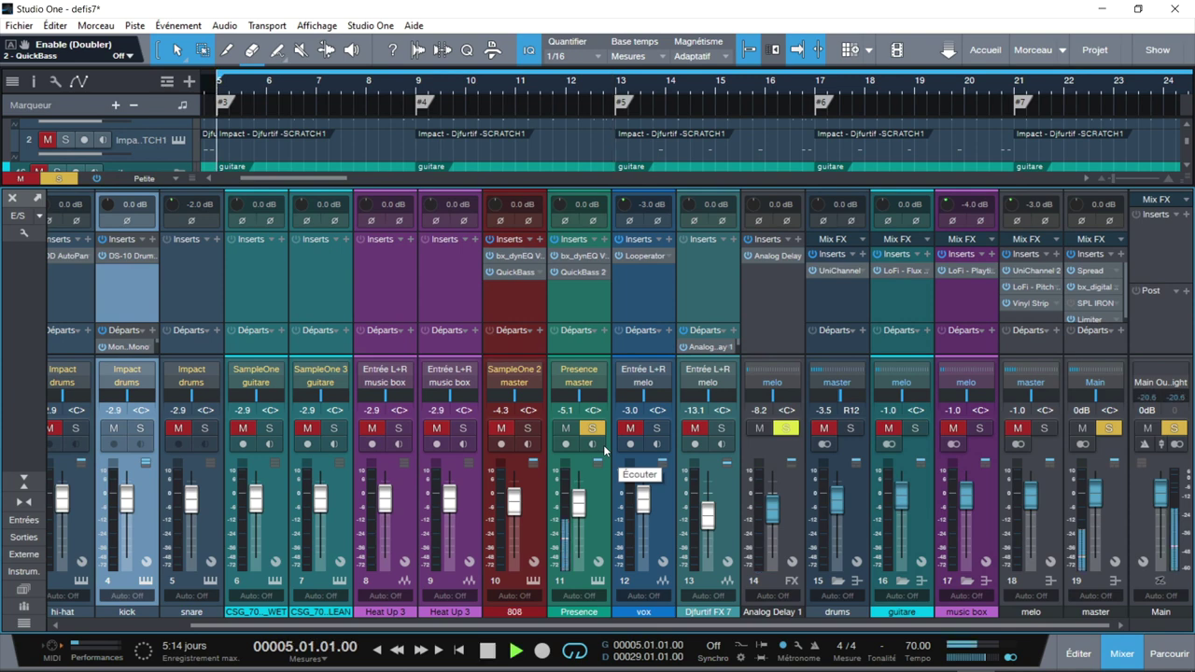
{"action": "left_click", "coordinate": [555, 240]}
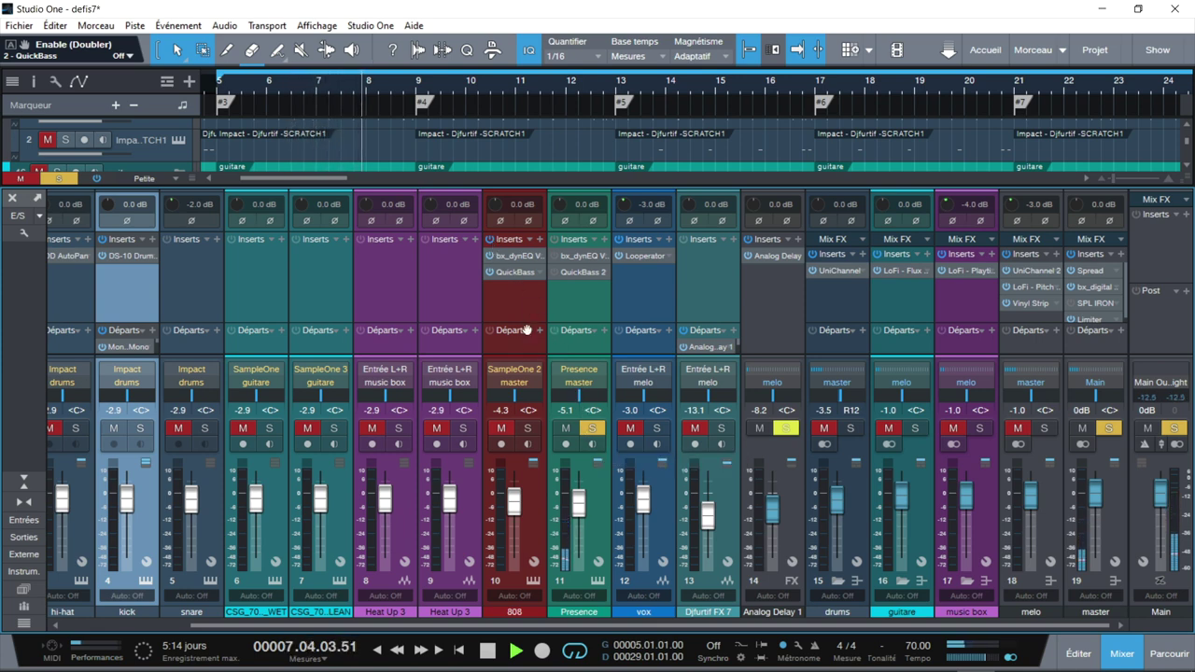
{"action": "left_click", "coordinate": [528, 429]}
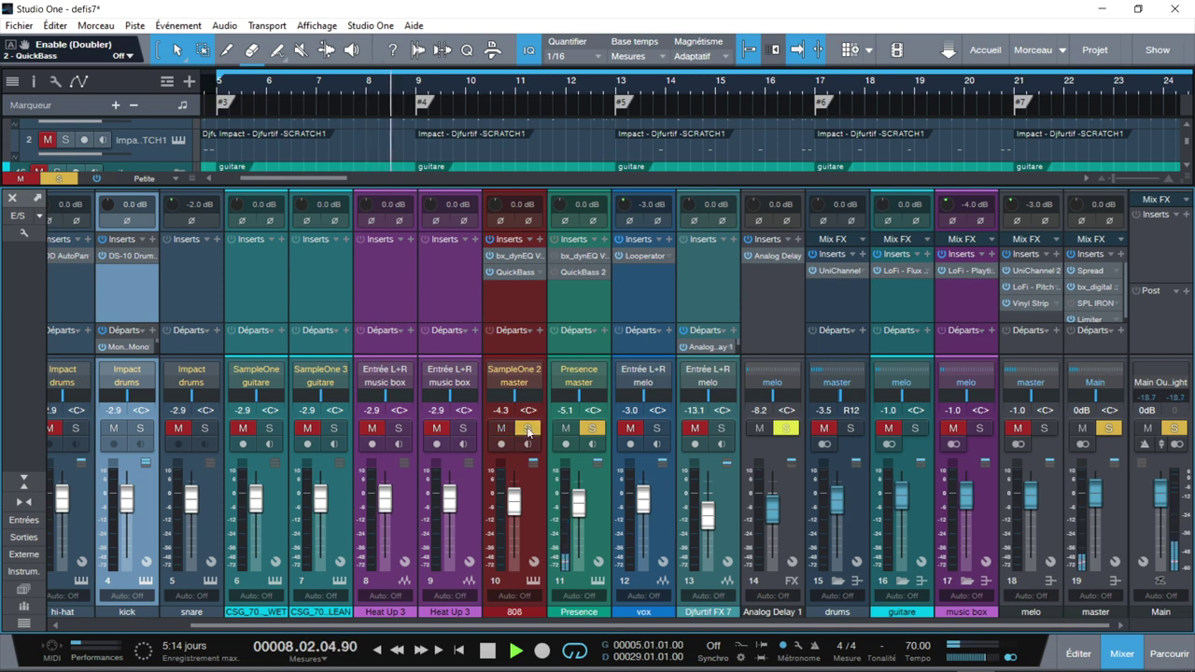
{"action": "left_click_drag", "start_coordinate": [514, 500], "coordinate": [516, 520]}
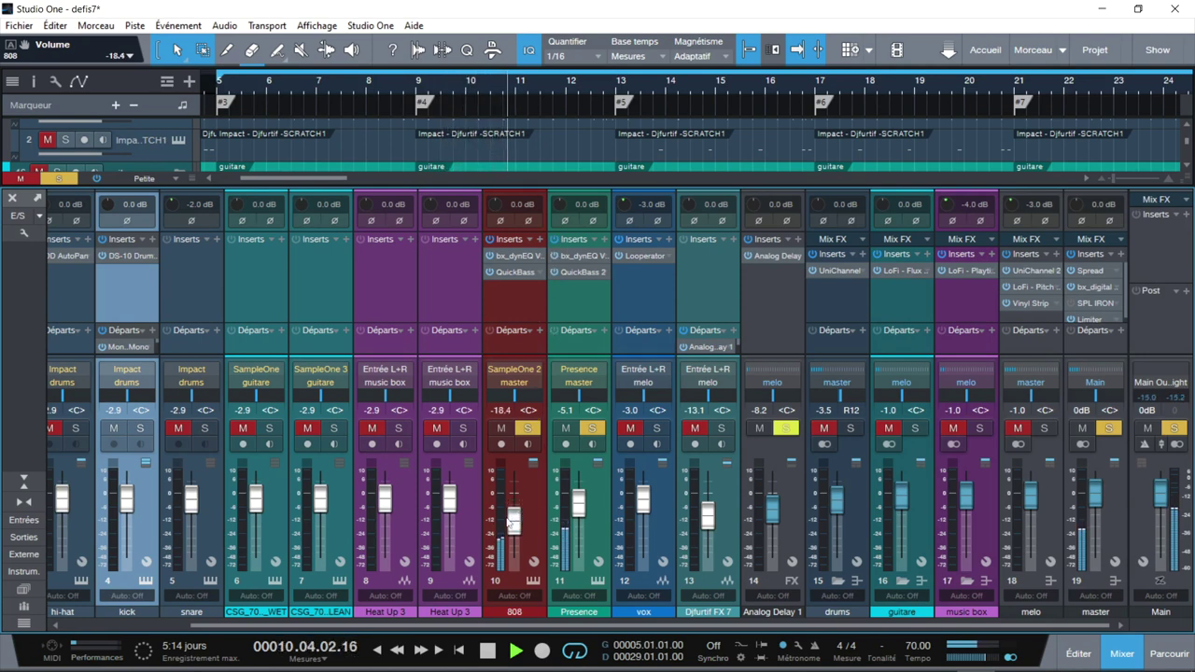
- Set the 808 volume to -15.2 dB and toggle the 808 and Presence solos to compare the two basses
{"action": "left_click_drag", "start_coordinate": [512, 518], "coordinate": [521, 517]}
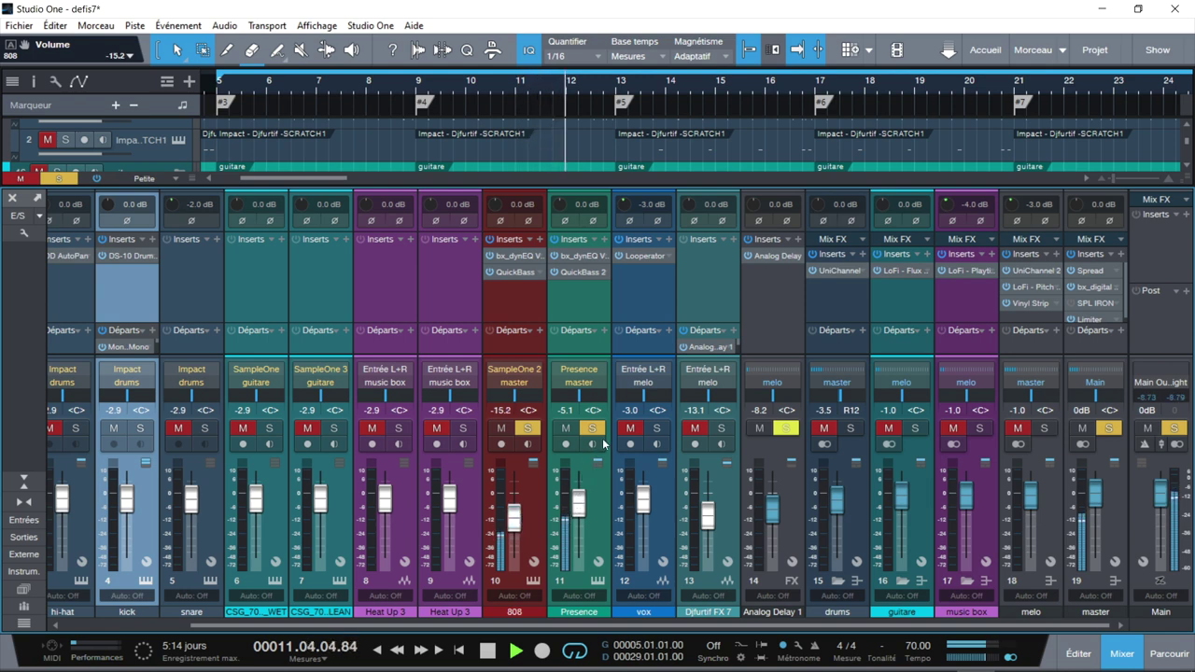
{"action": "left_click", "coordinate": [591, 427]}
{"action": "left_click", "coordinate": [528, 428]}
{"action": "left_click", "coordinate": [532, 428]}
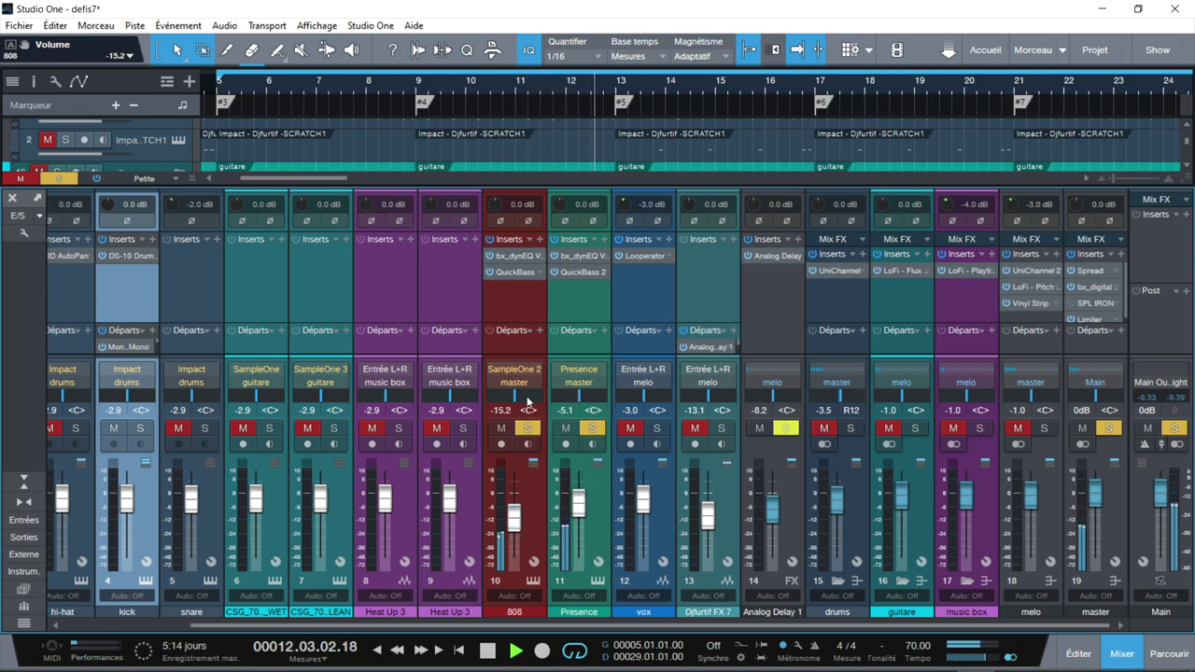
{"action": "left_click", "coordinate": [527, 427]}
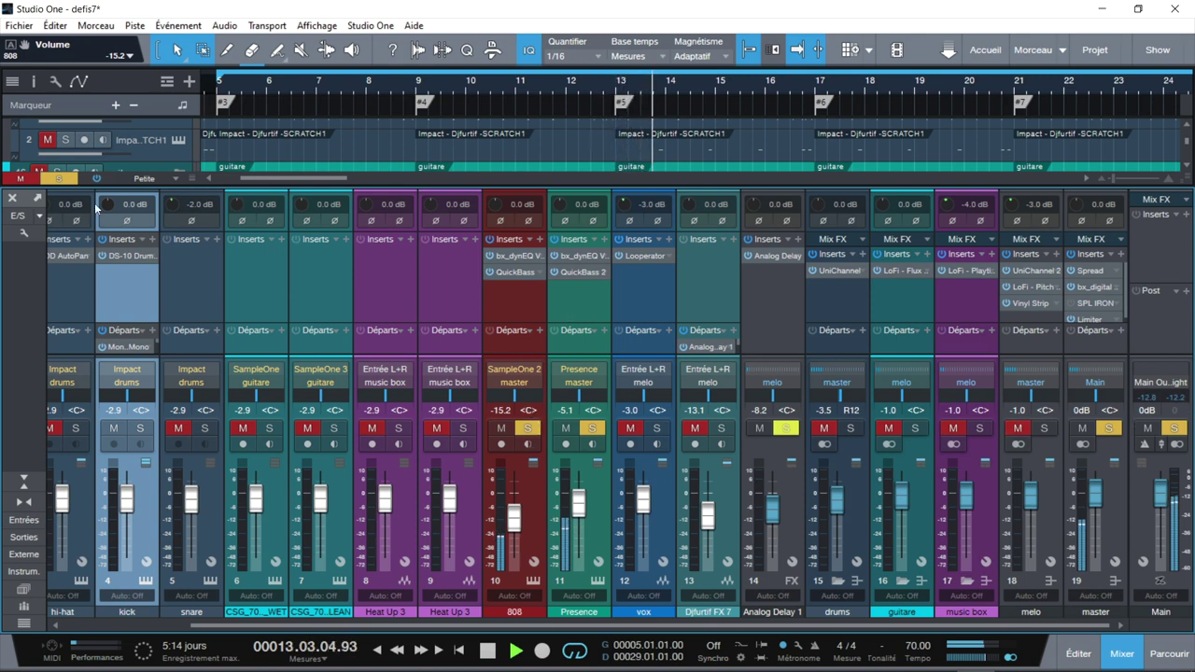
- Clear all solos and unmute the Presence channel to play it within the full mix
{"action": "left_click", "coordinate": [63, 178]}
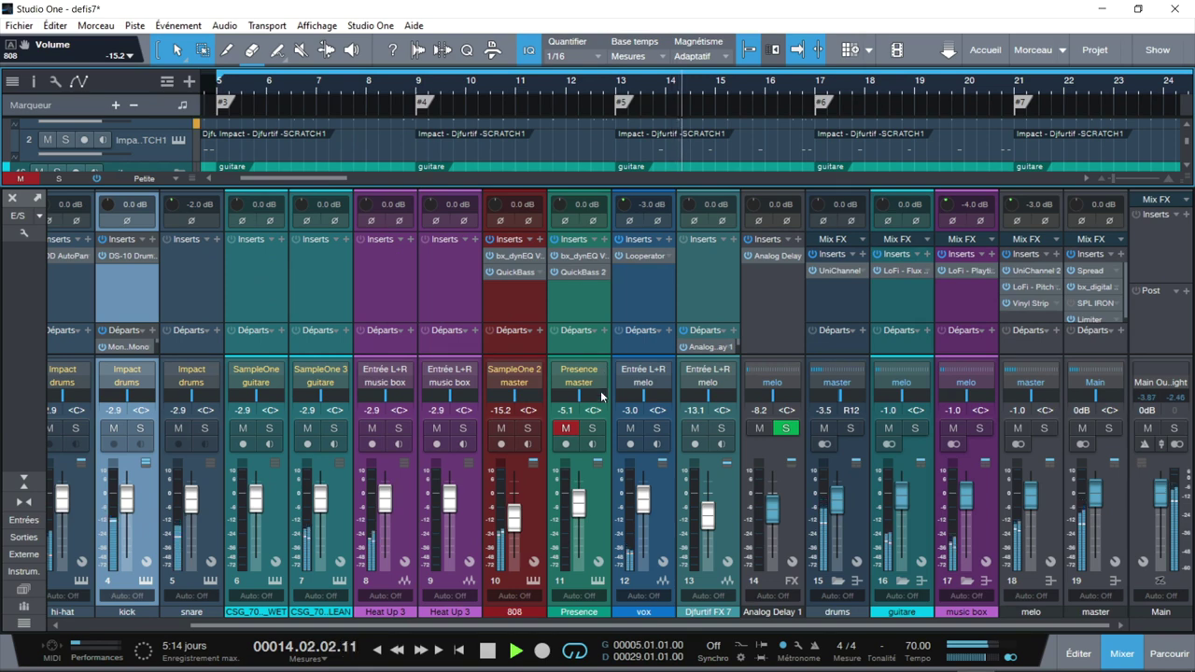
{"action": "left_click", "coordinate": [560, 434]}
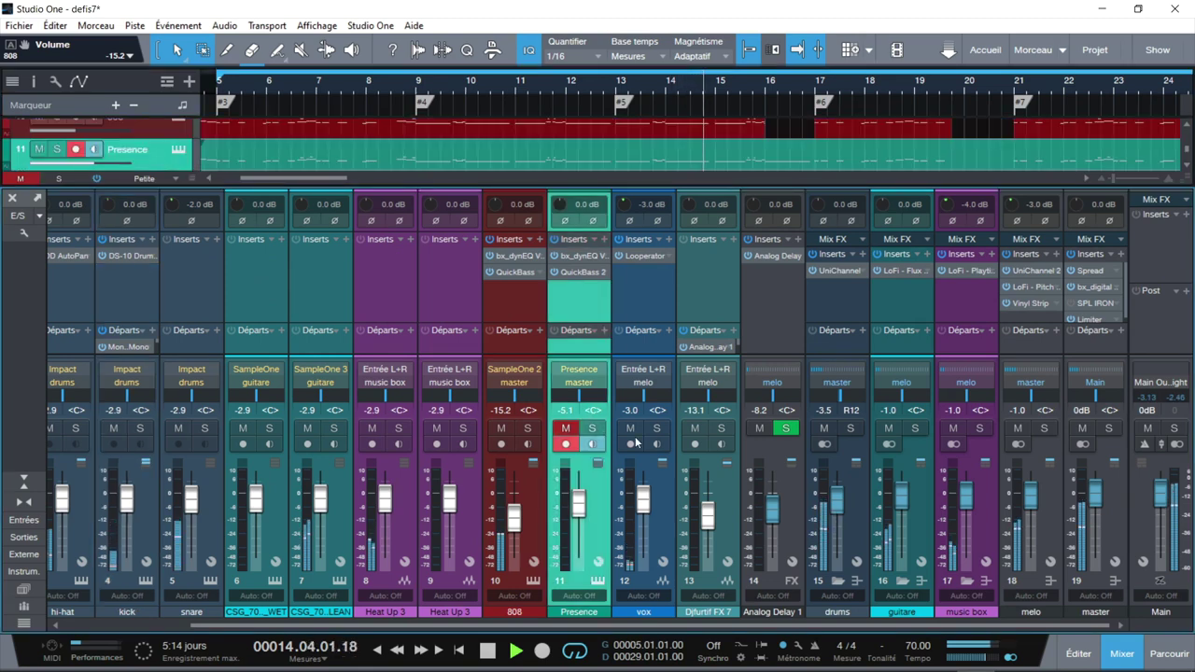
{"action": "left_click", "coordinate": [565, 428]}
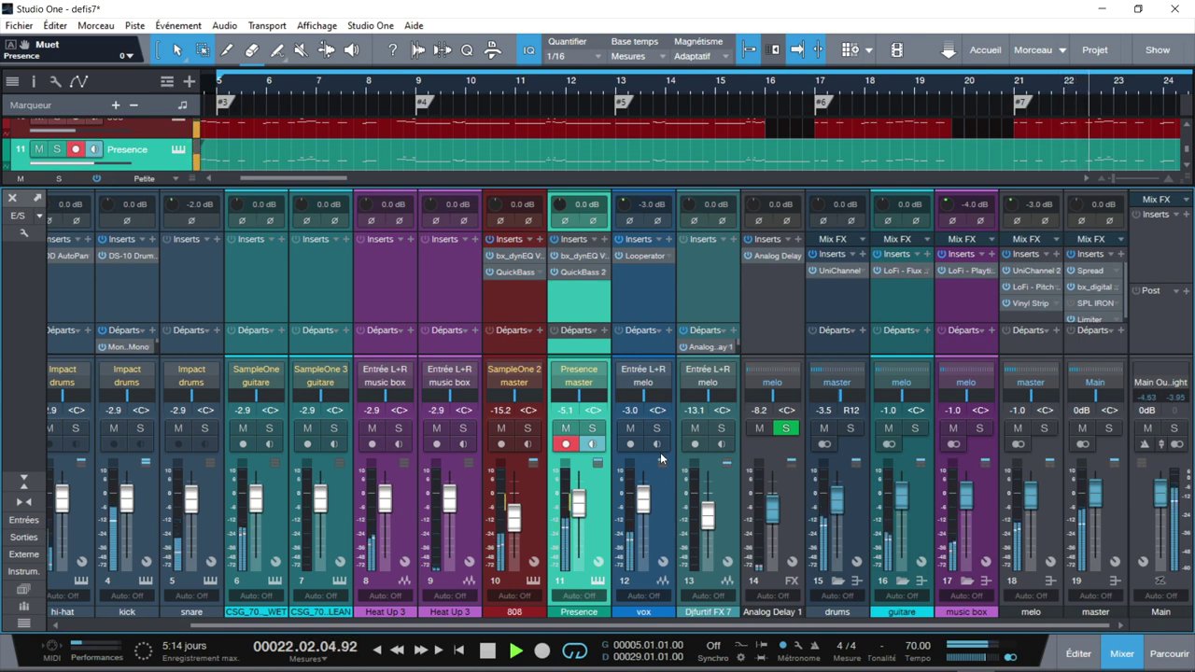
- Solo Presence with the kick, examine the bx_dynEQ V2 Mono settings on Presence, and close that plug-in
{"action": "left_click", "coordinate": [591, 427]}
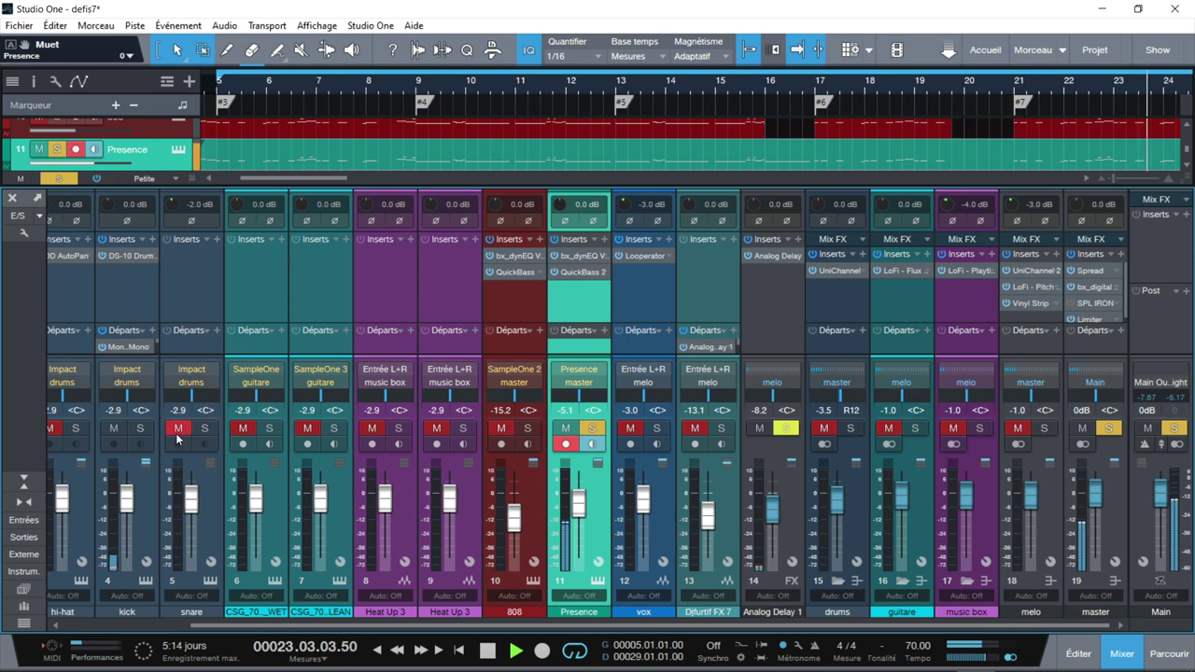
{"action": "left_click", "coordinate": [140, 428]}
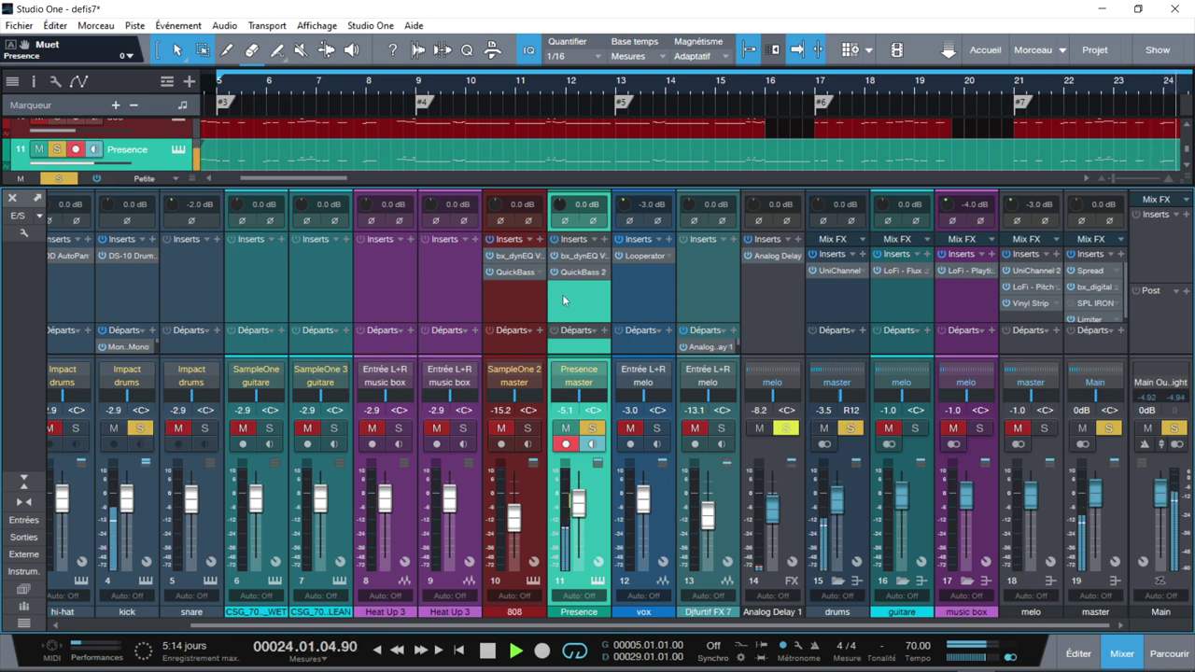
{"action": "left_click", "coordinate": [571, 258]}
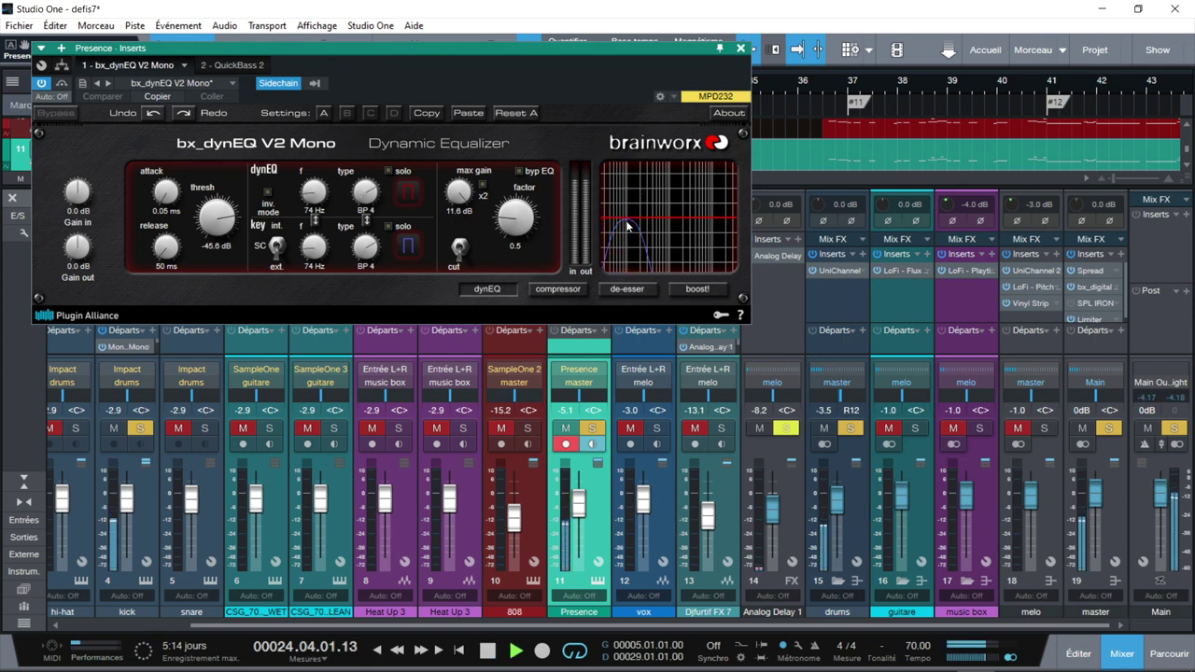
{"action": "left_click", "coordinate": [741, 48]}
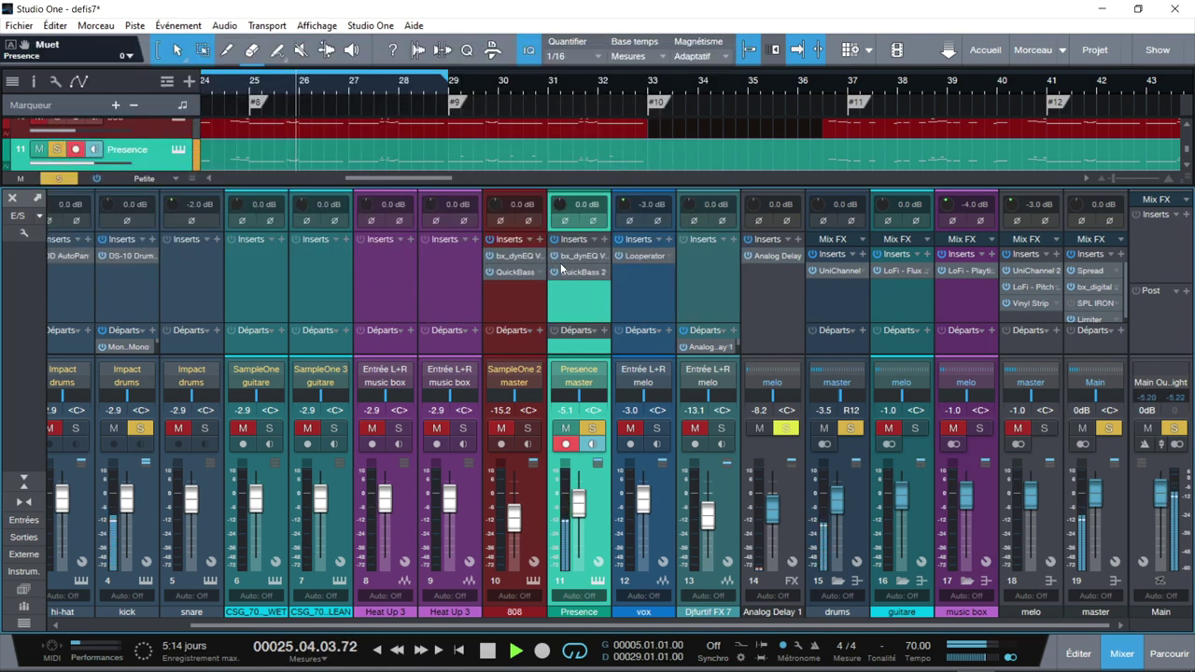
- Open QuickBass 2 on Presence, reposition its window, and switch the plug-in off and back on to compare
{"action": "left_click", "coordinate": [563, 273]}
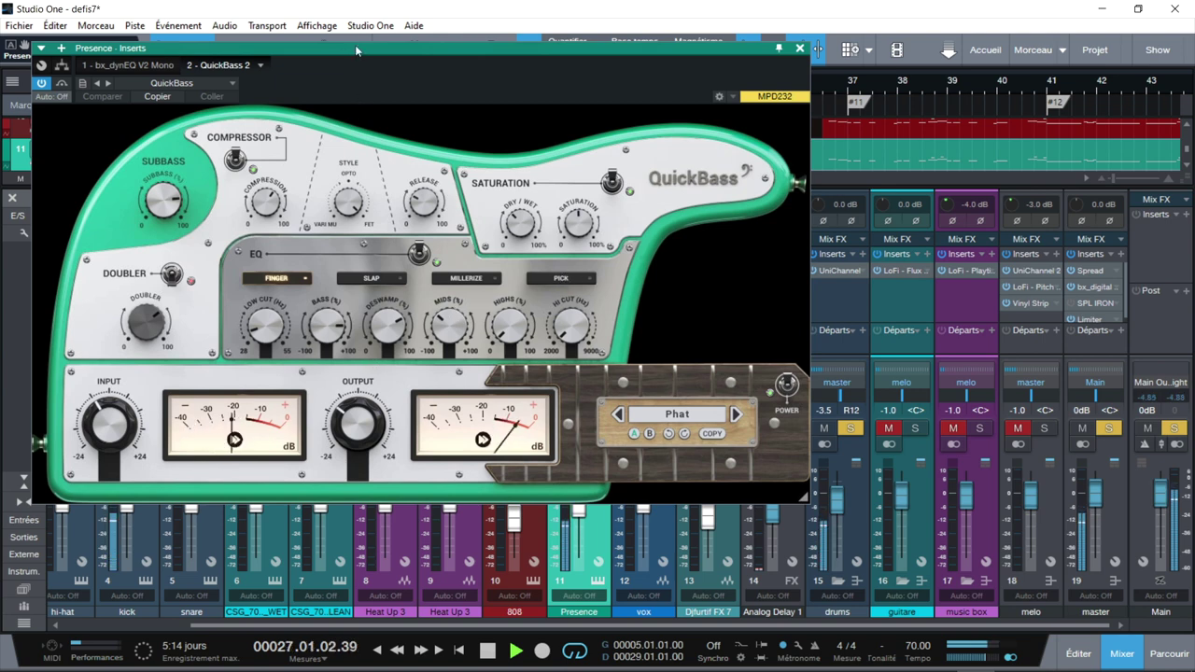
{"action": "left_click_drag", "start_coordinate": [359, 91], "coordinate": [532, 94]}
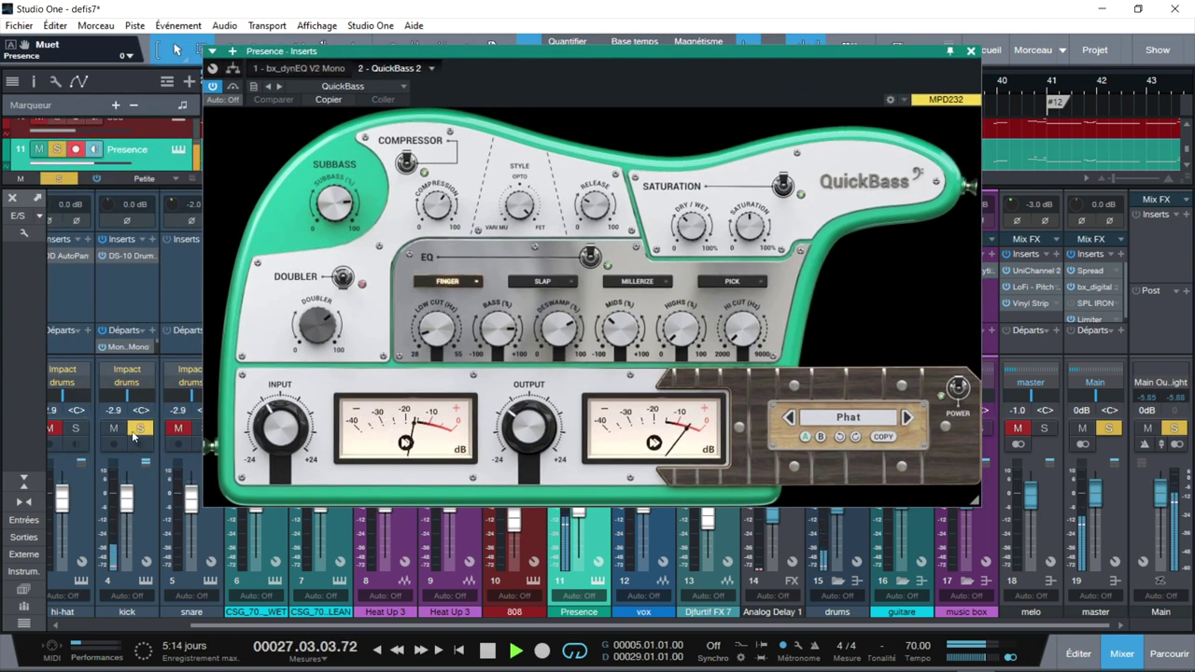
{"action": "left_click_drag", "start_coordinate": [555, 58], "coordinate": [486, 57]}
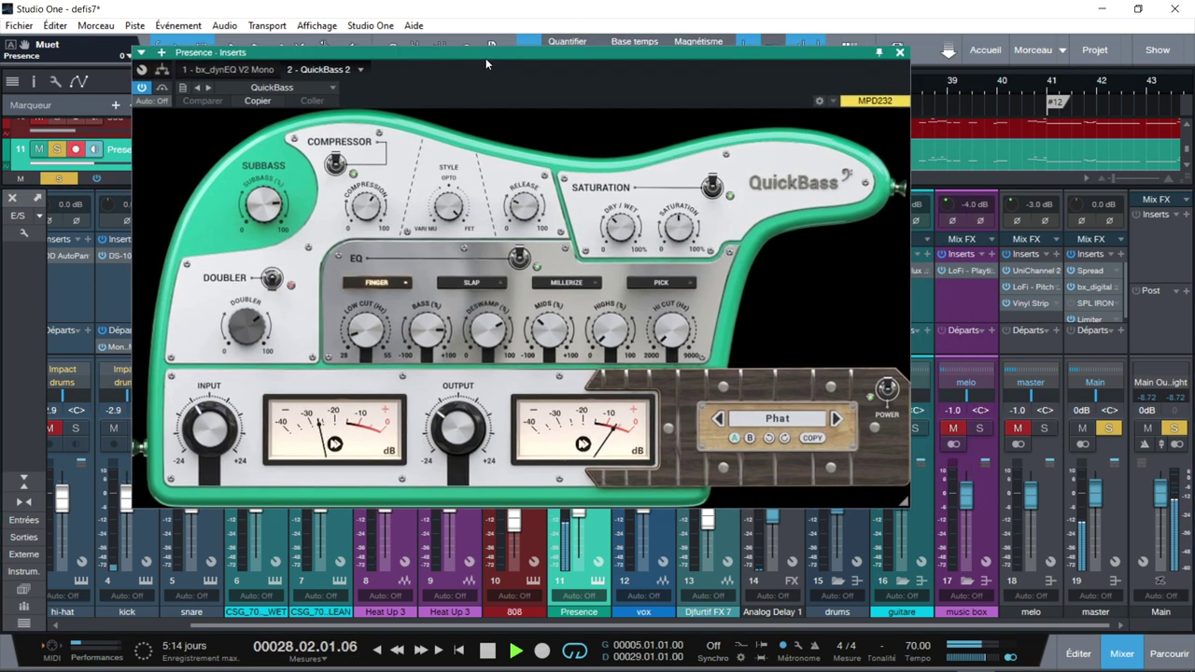
{"action": "left_click", "coordinate": [142, 89]}
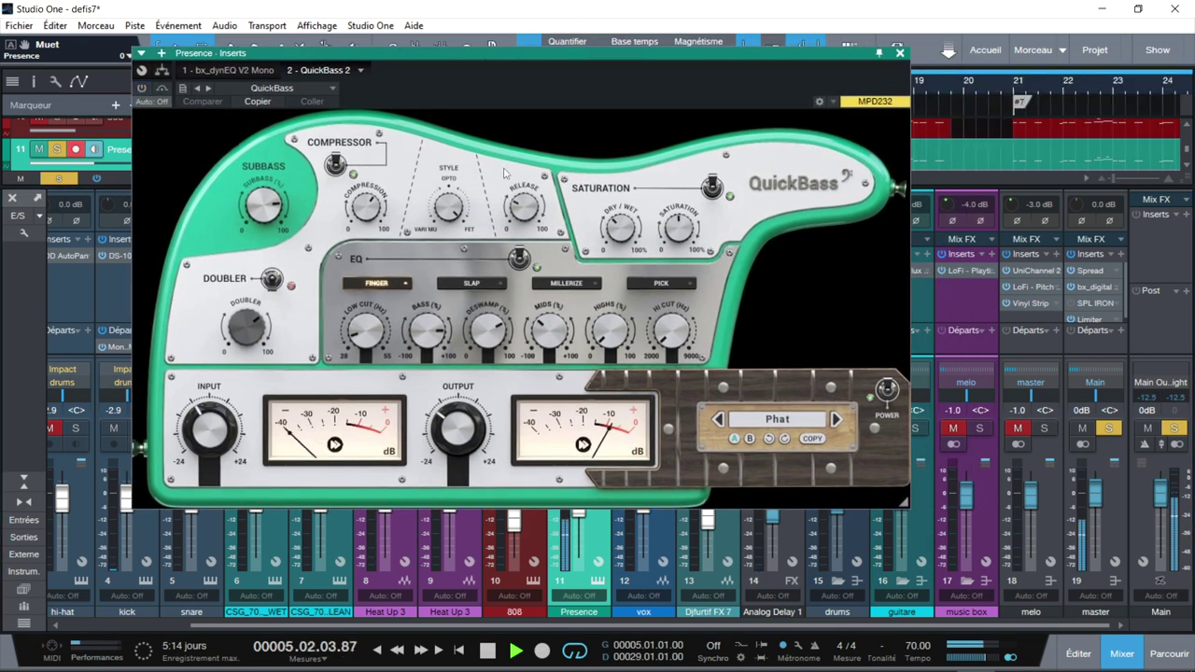
{"action": "left_click", "coordinate": [143, 88]}
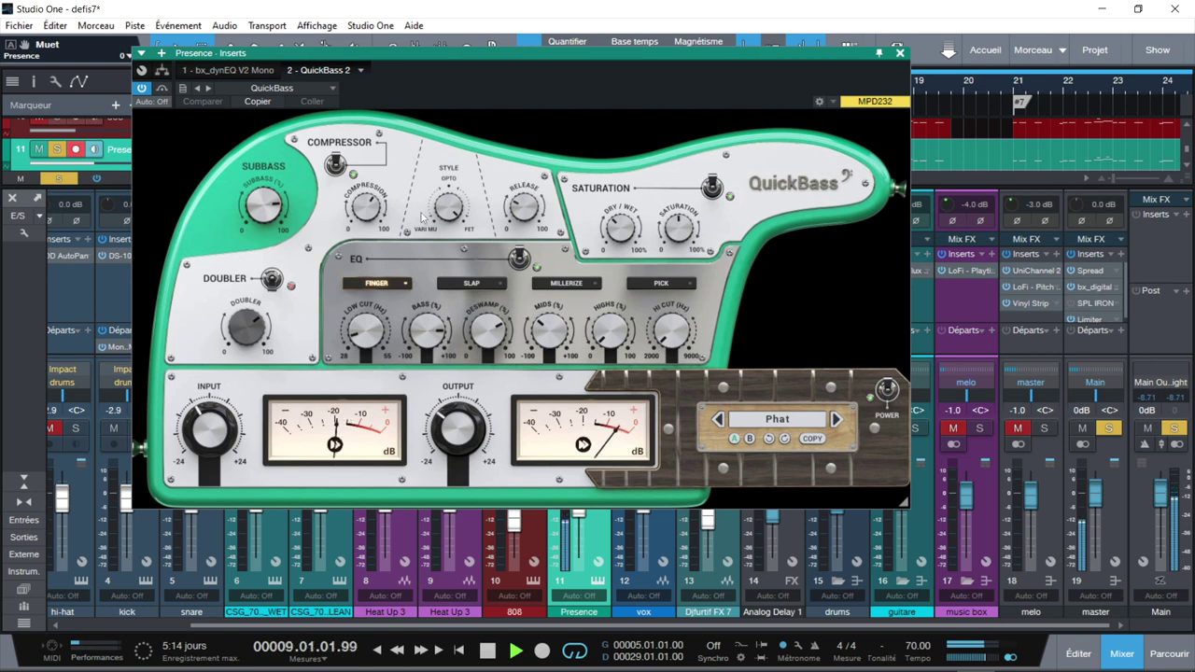
- Try the FET compressor style before returning to OPTO, with compression at 76% and saturation at 70.4%
{"action": "mouse_move", "coordinate": [467, 213]}
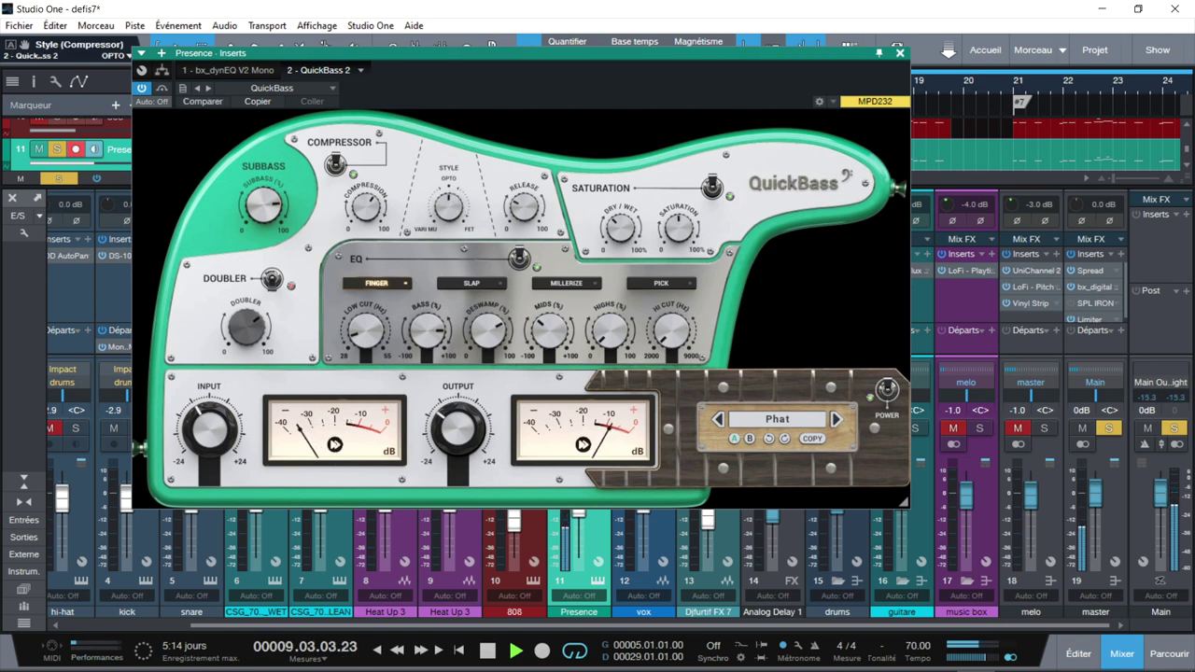
{"action": "scroll", "coordinate": [466, 213], "scroll_direction": "down", "scroll_amount": 1}
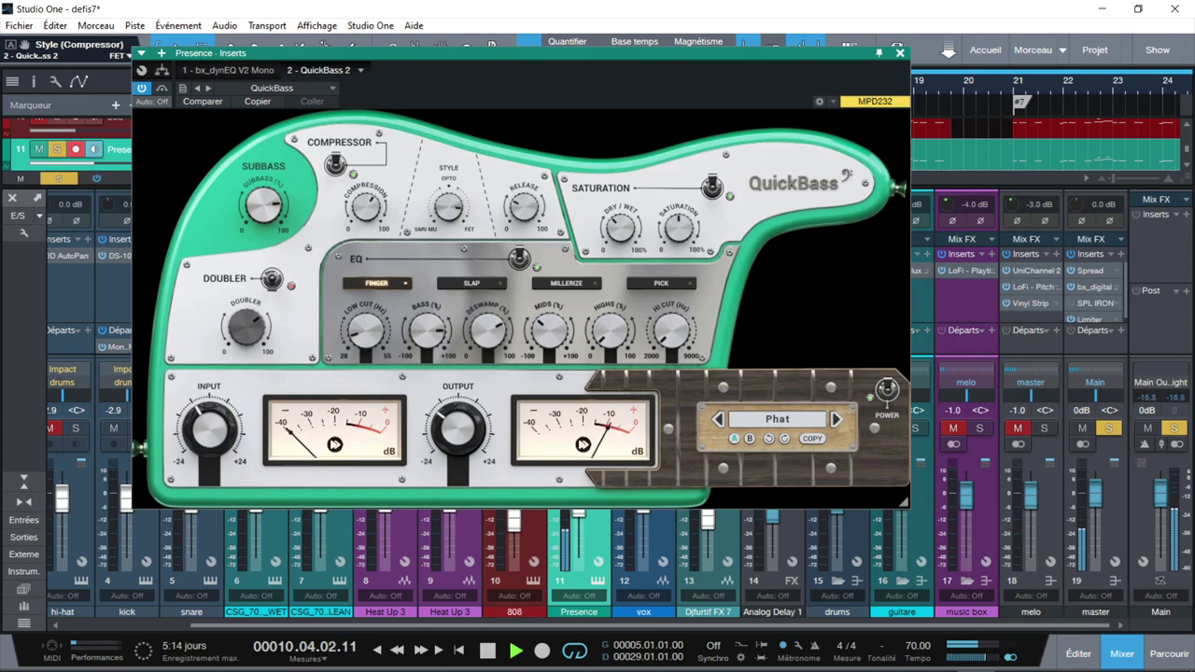
{"action": "mouse_move", "coordinate": [364, 224]}
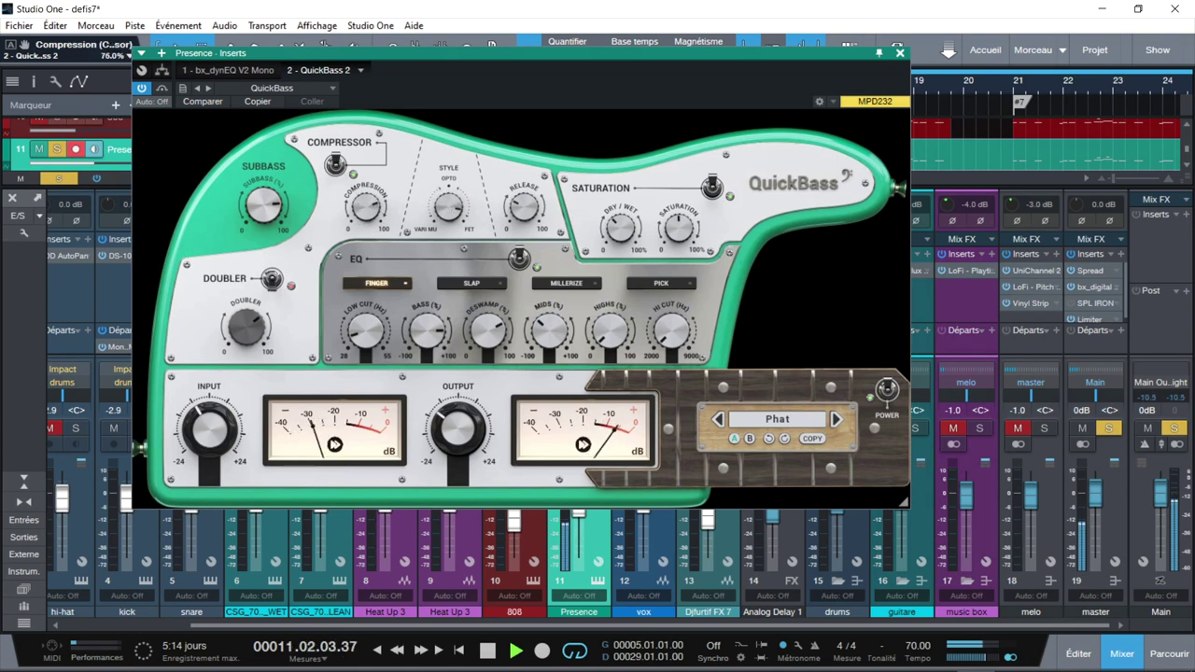
{"action": "mouse_move", "coordinate": [524, 207]}
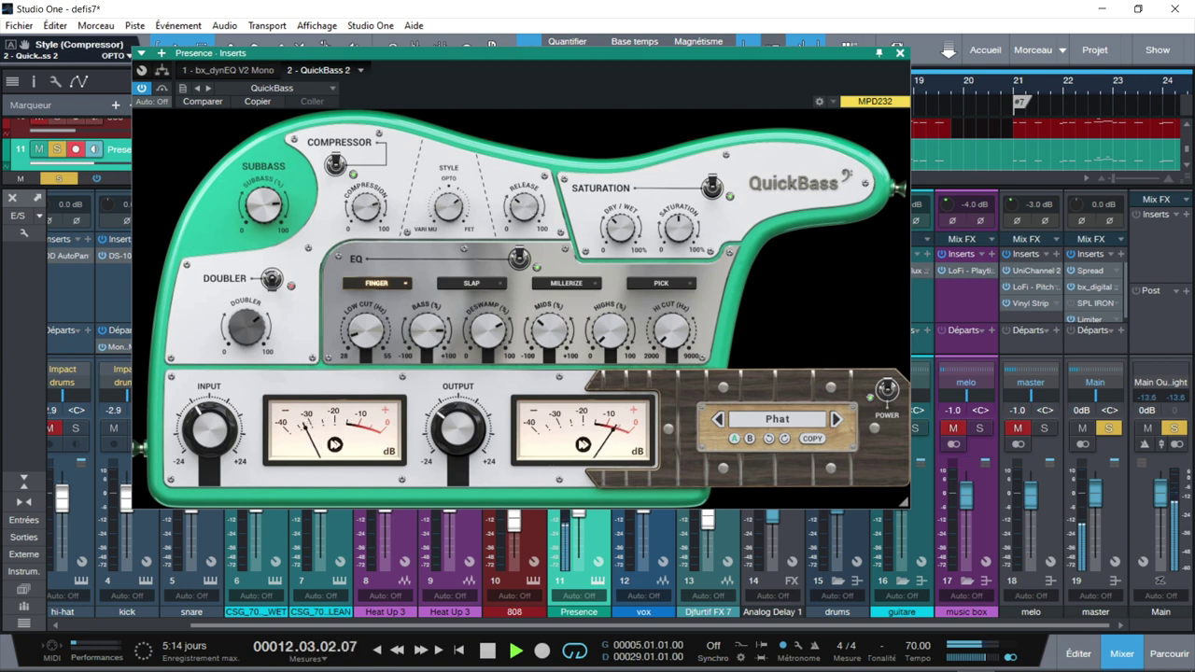
{"action": "mouse_move", "coordinate": [678, 222]}
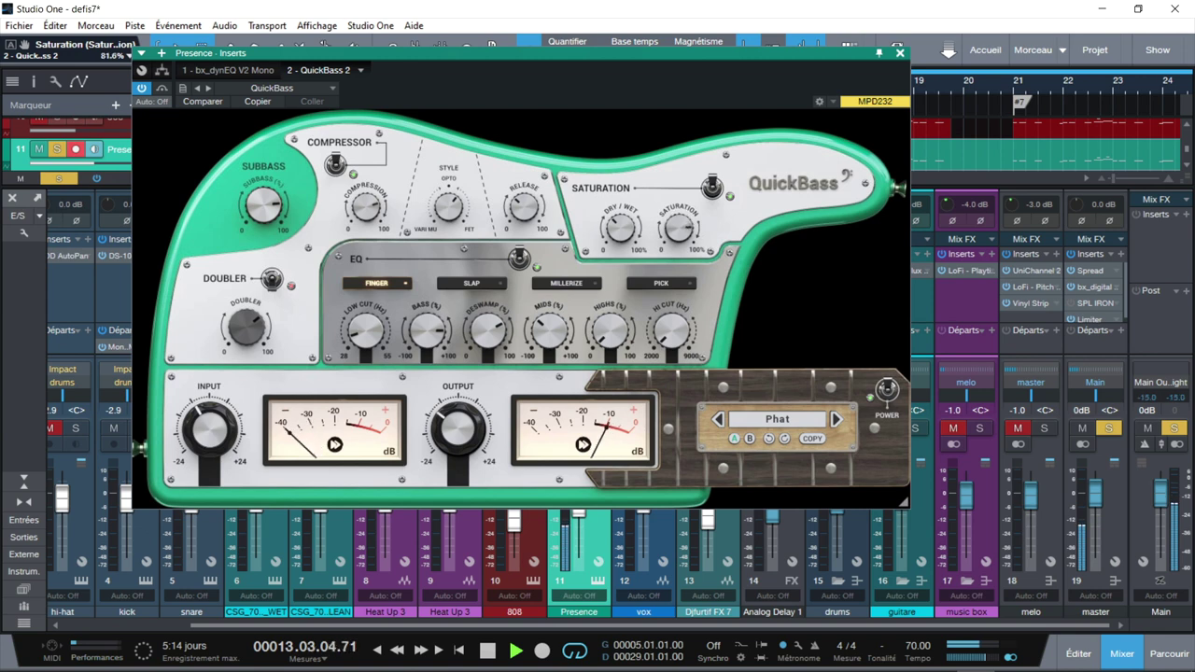
{"action": "mouse_move", "coordinate": [621, 229]}
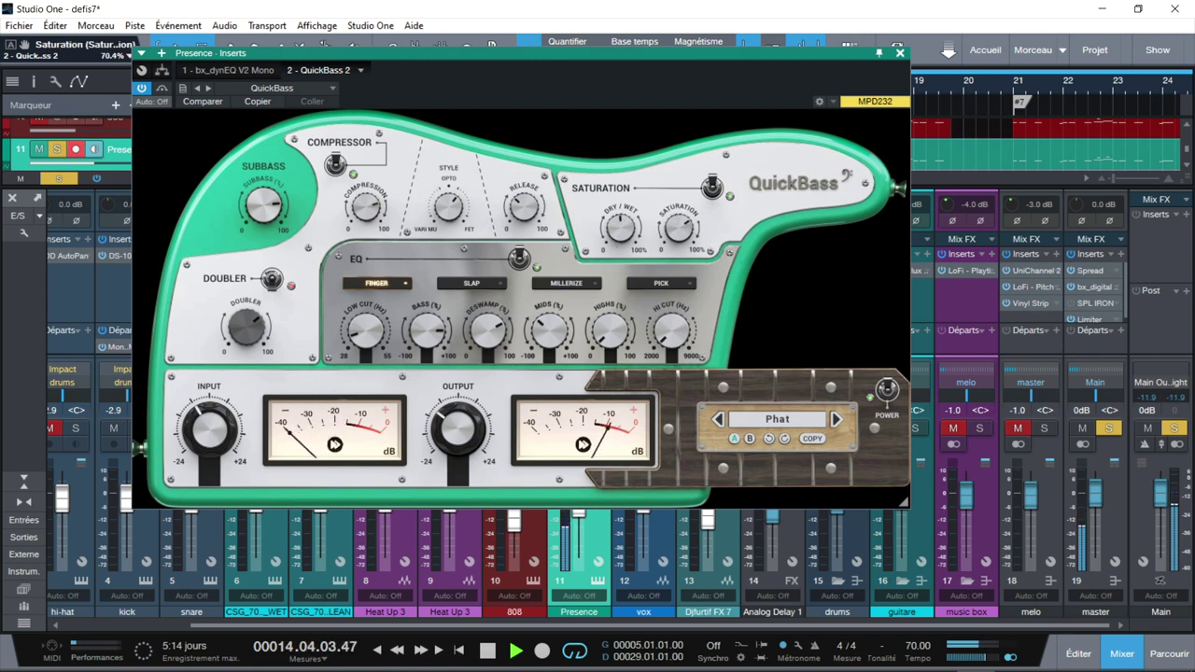
- Enable the doubler on the Presence bass and toggle it off and on to compare within the full mix
{"action": "left_click", "coordinate": [271, 281]}
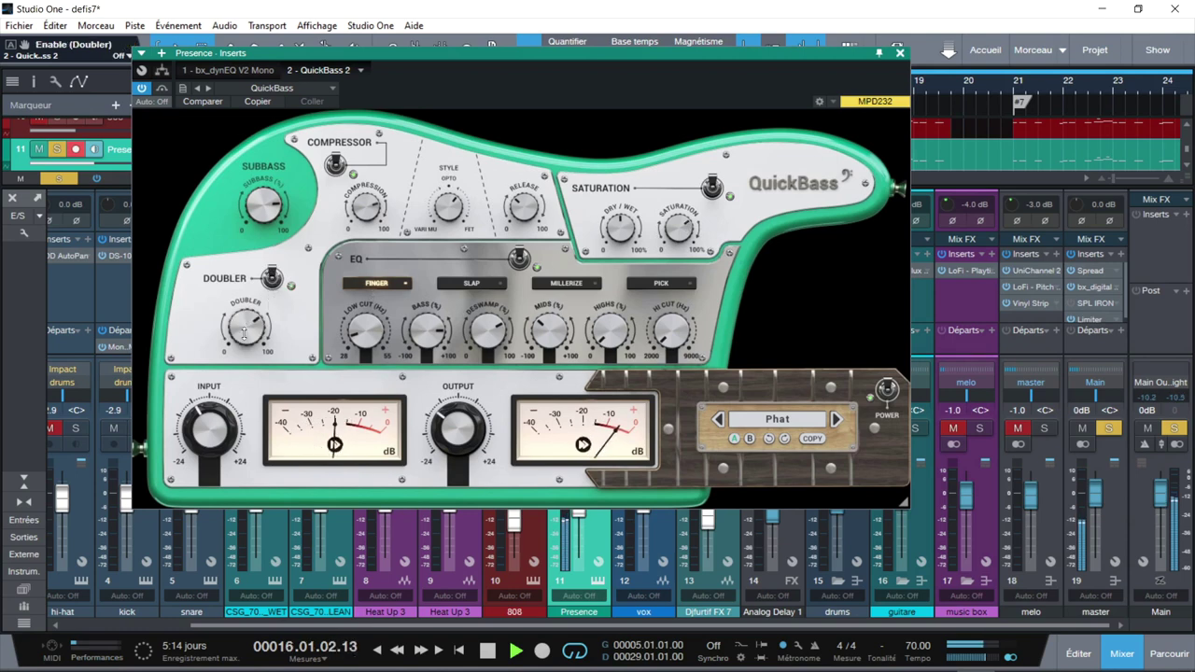
{"action": "mouse_move", "coordinate": [247, 327]}
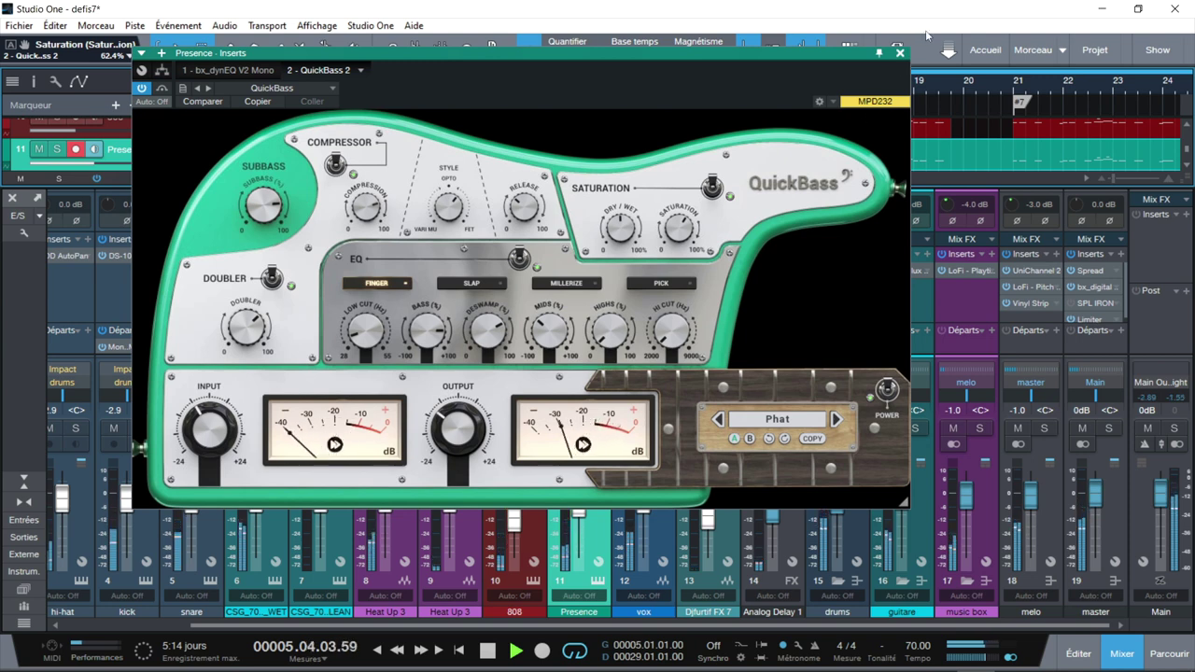
{"action": "left_click", "coordinate": [271, 282]}
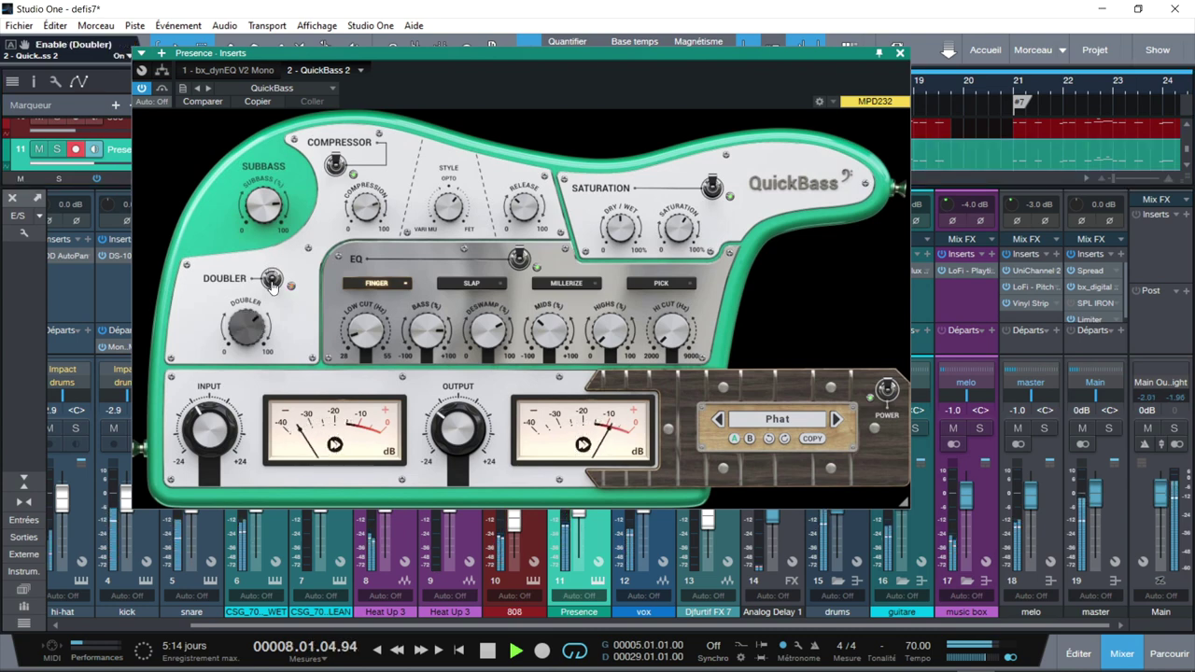
{"action": "left_click", "coordinate": [272, 283]}
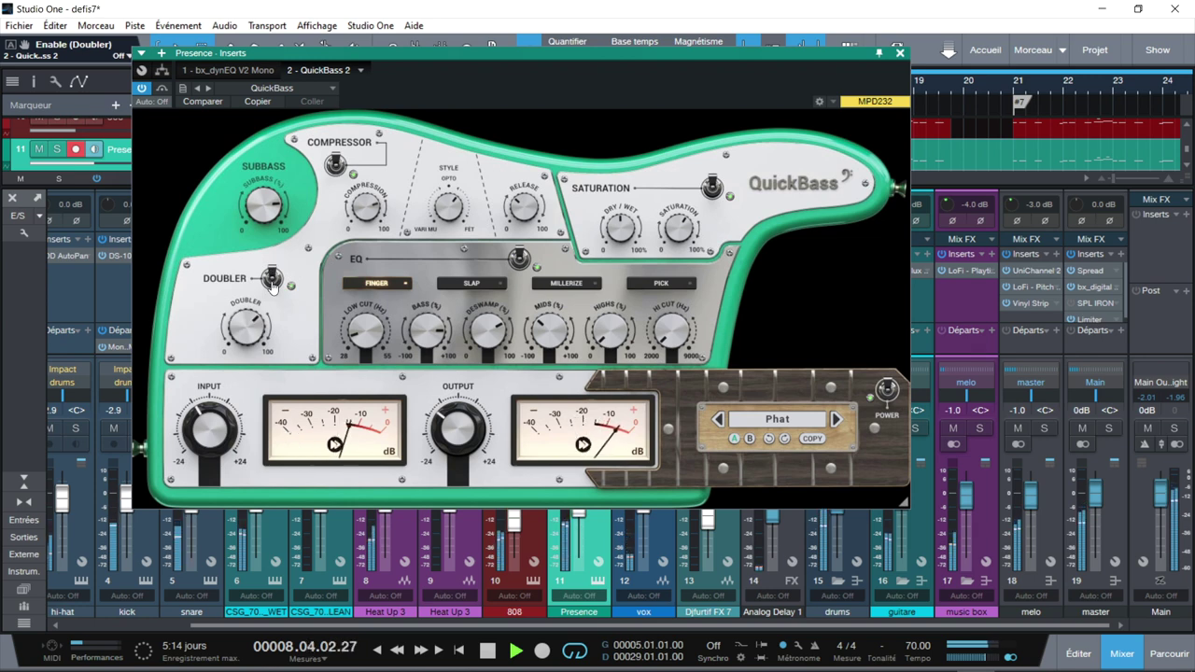
{"action": "left_click", "coordinate": [272, 283]}
{"action": "left_click", "coordinate": [271, 283]}
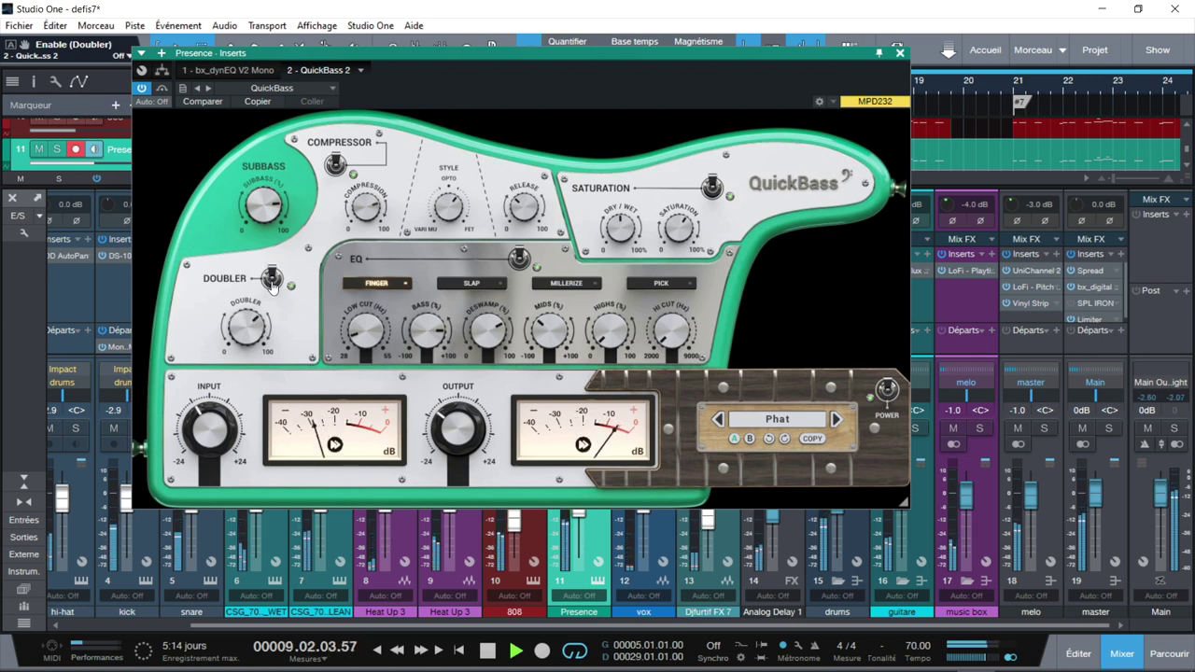
- Switch QuickBass 2 off and back on for comparison, set the Highs EQ to 11.2%, and close the plug-in
{"action": "left_click", "coordinate": [143, 90]}
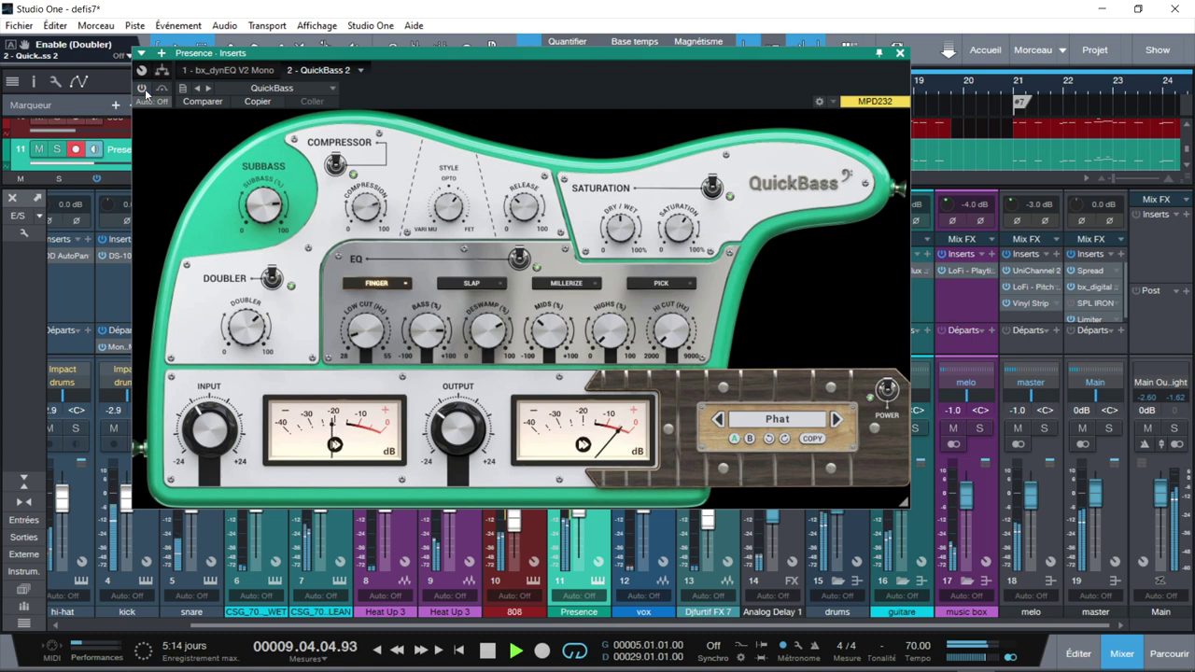
{"action": "left_click", "coordinate": [143, 90]}
{"action": "left_click_drag", "start_coordinate": [607, 329], "coordinate": [606, 369]}
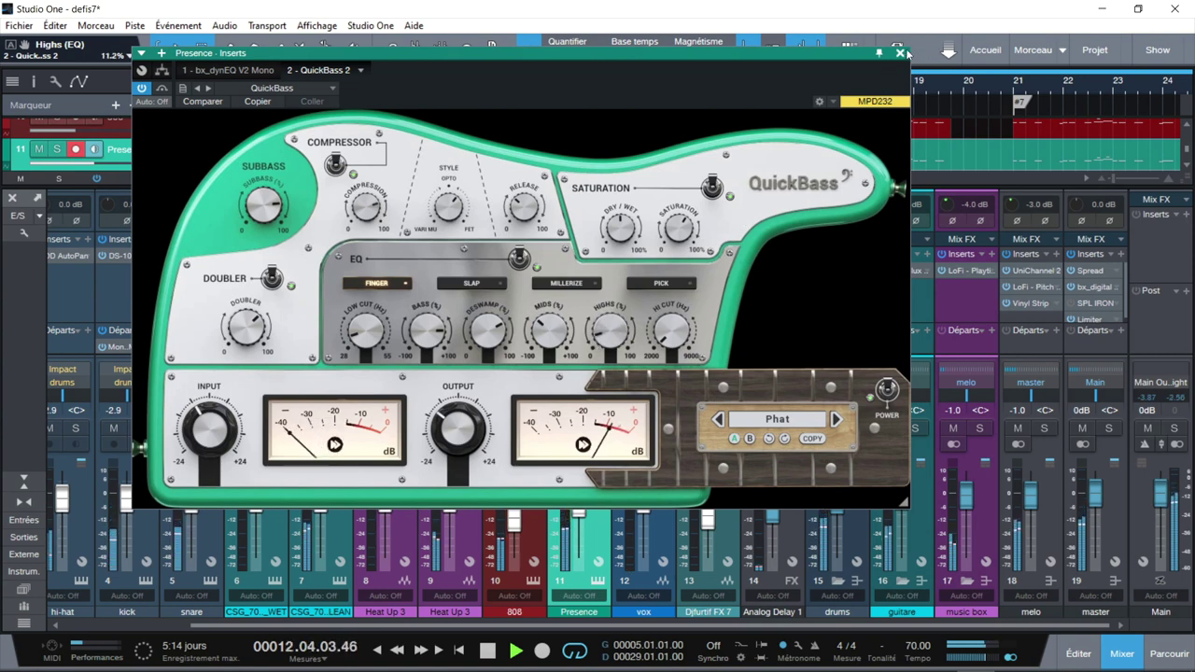
{"action": "left_click", "coordinate": [900, 54]}
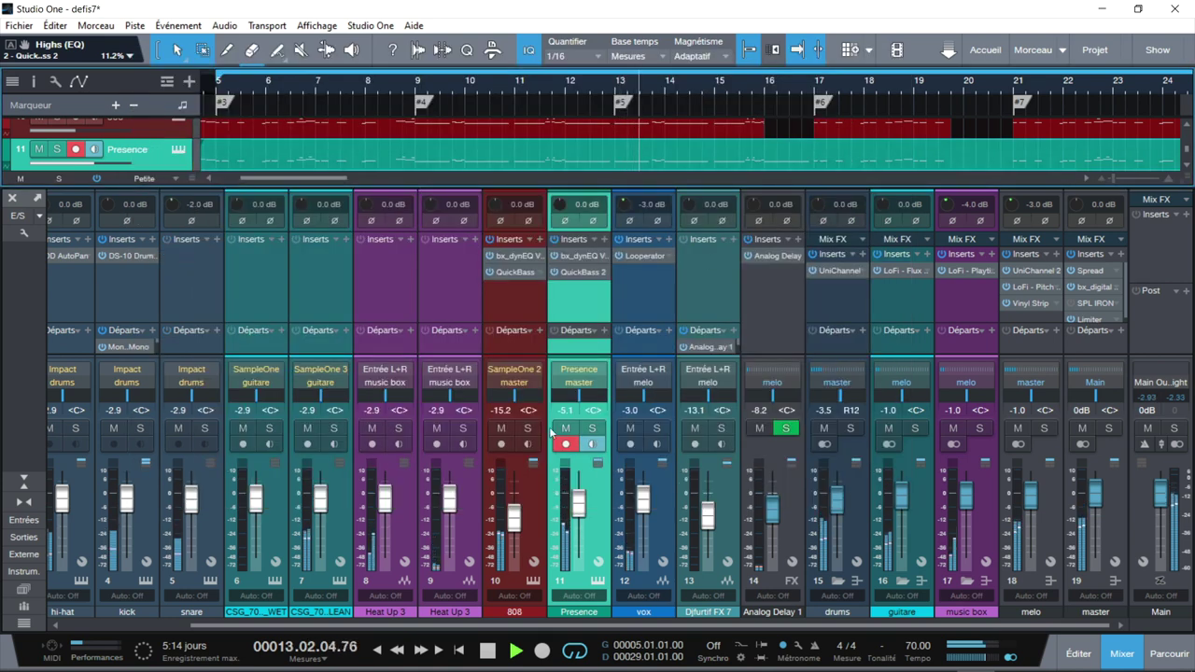
- Mute the 808 and toggle record arming on the Presence channel off and back on
{"action": "left_click", "coordinate": [501, 427]}
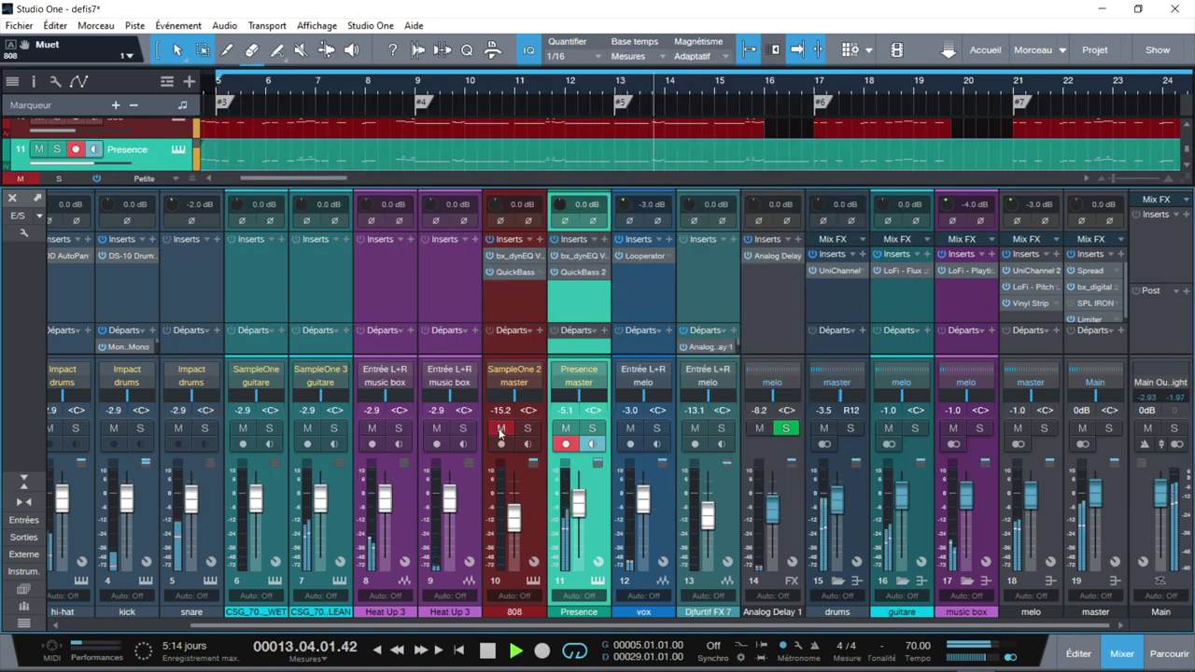
{"action": "left_click", "coordinate": [566, 444]}
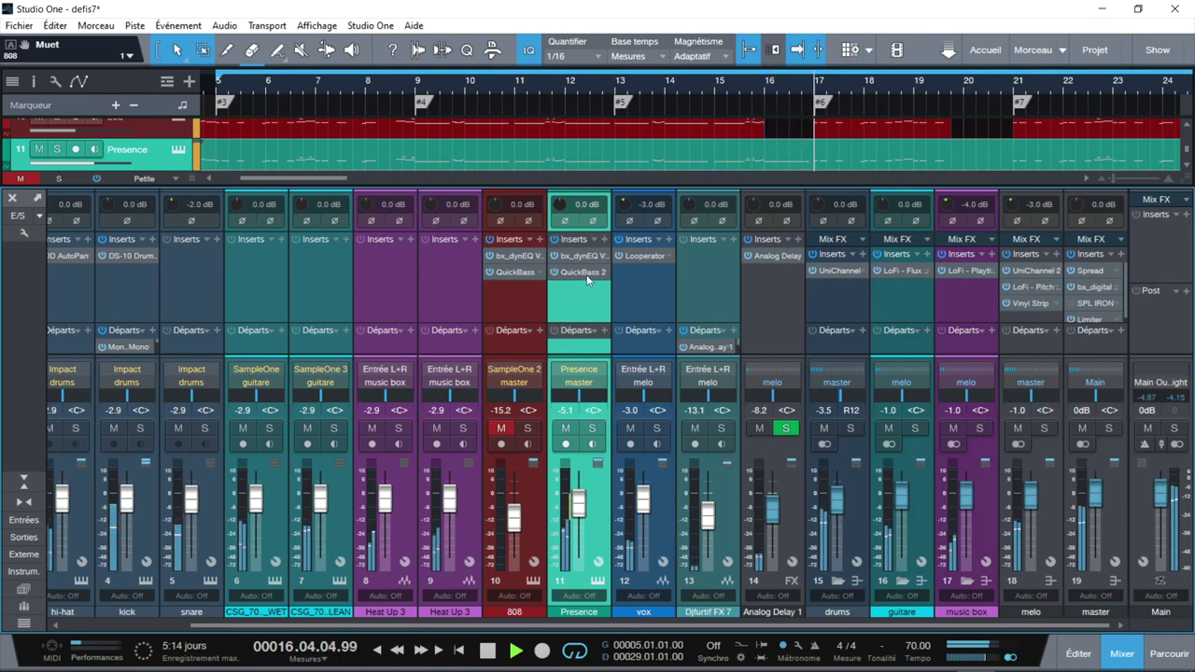
{"action": "key", "text": "r"}
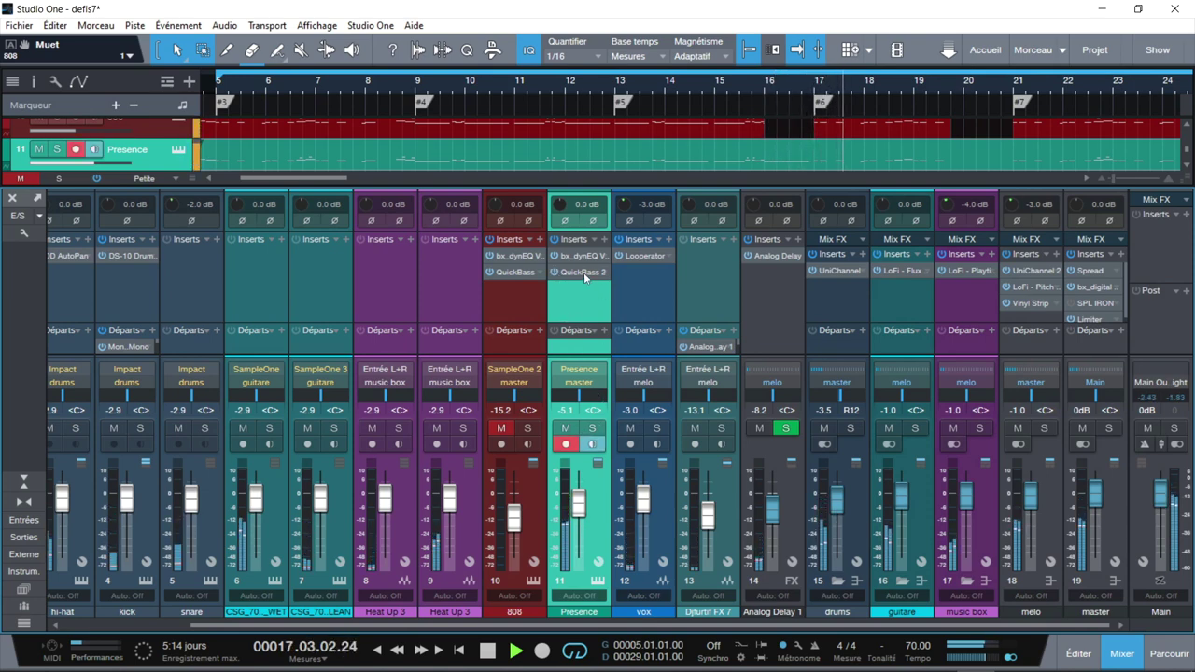
- Reopen QuickBass 2 on Presence, compare using its bypass, and set the DeSwamp EQ to 46%
{"action": "left_click", "coordinate": [584, 273]}
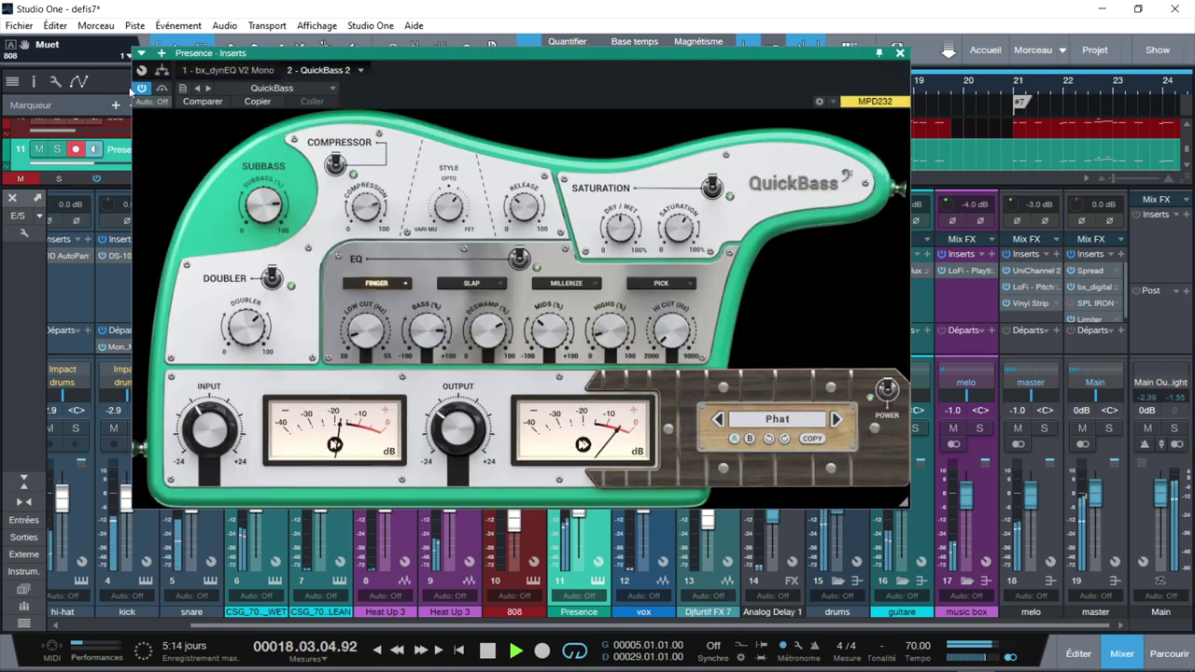
{"action": "left_click", "coordinate": [162, 90]}
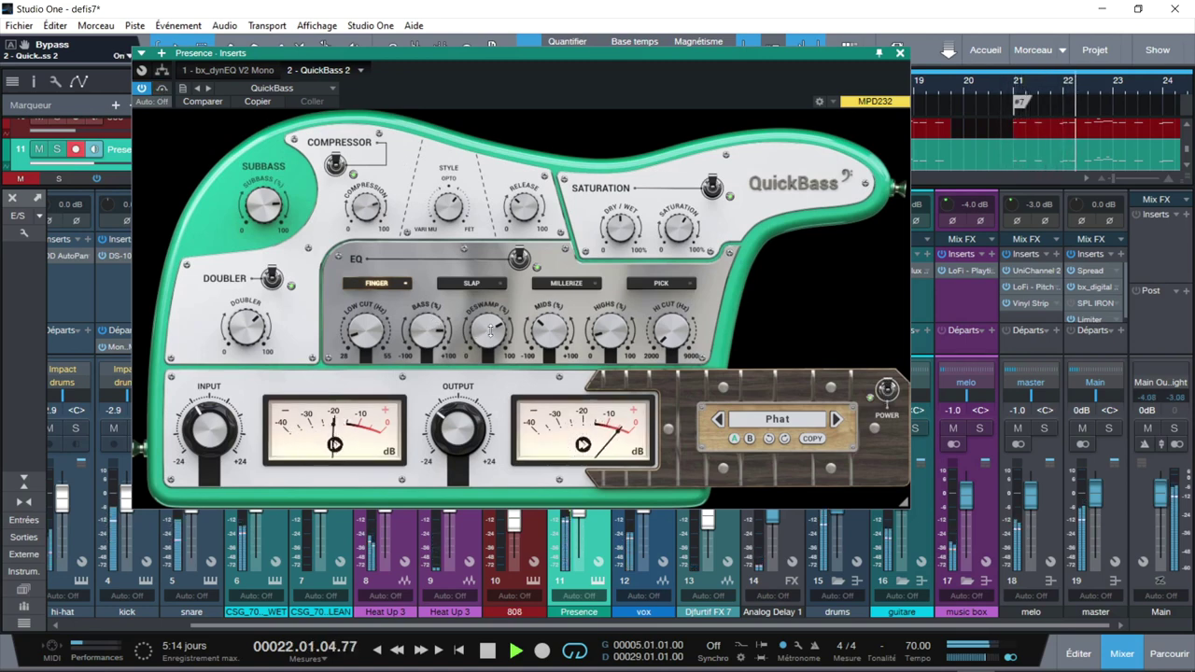
{"action": "scroll", "coordinate": [490, 329], "scroll_direction": "down", "scroll_amount": 3}
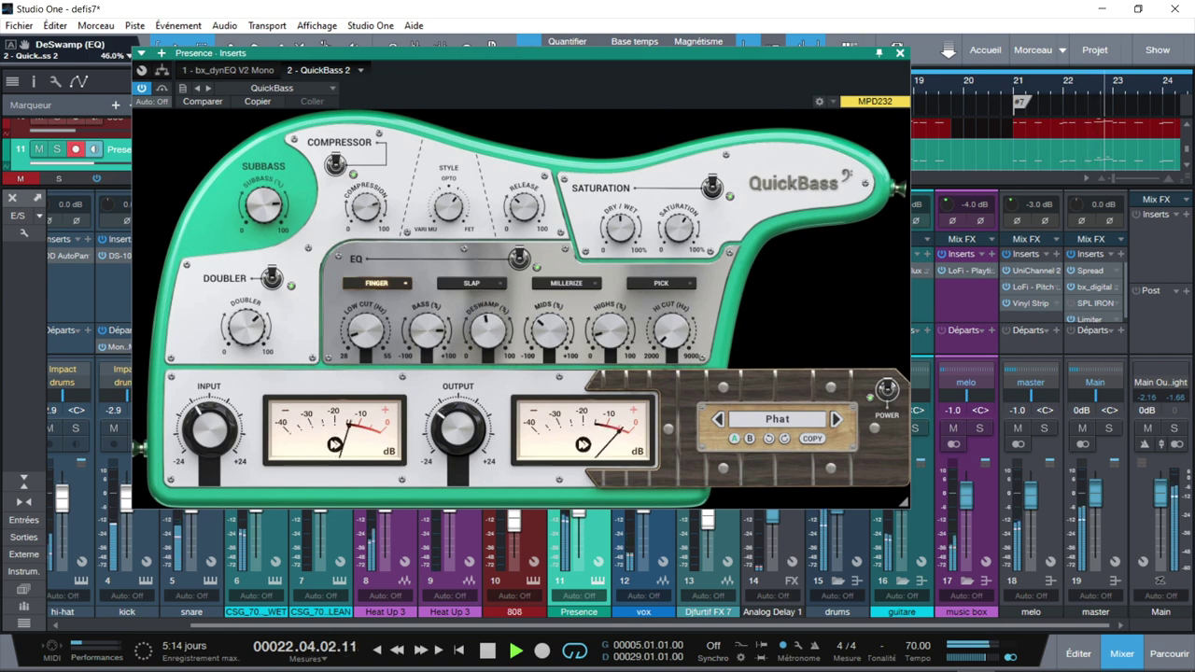
- Turn off the doubler on the Presence bass and toggle its EQ section off and back on for comparison
{"action": "left_click", "coordinate": [271, 278]}
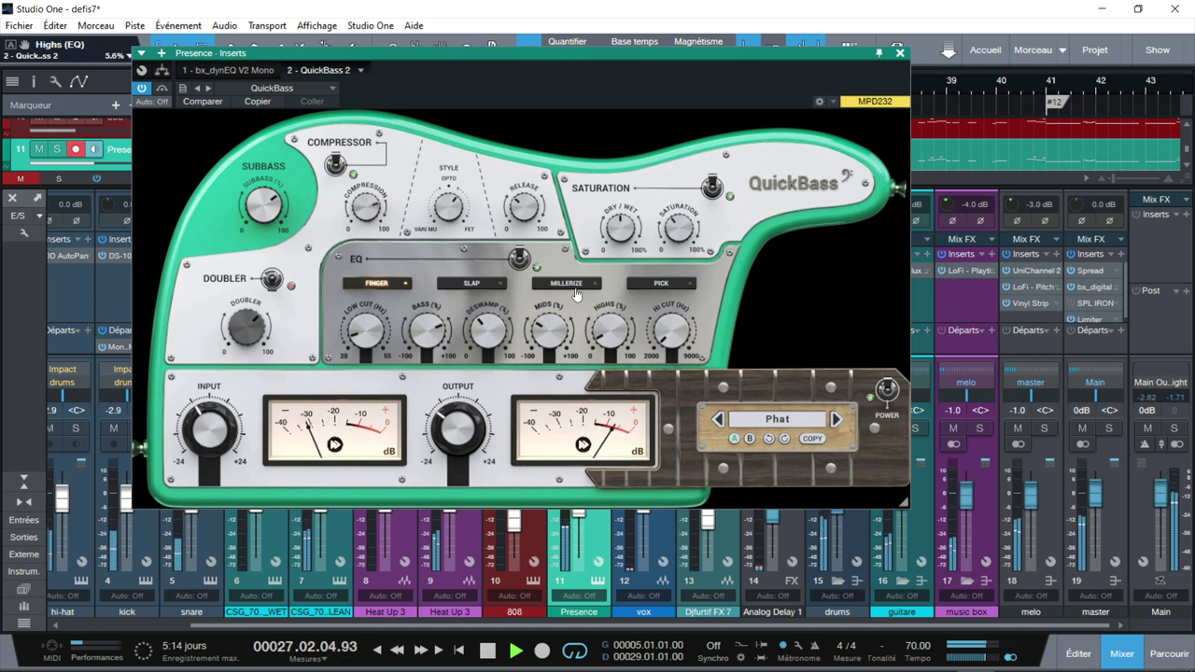
{"action": "left_click", "coordinate": [519, 262]}
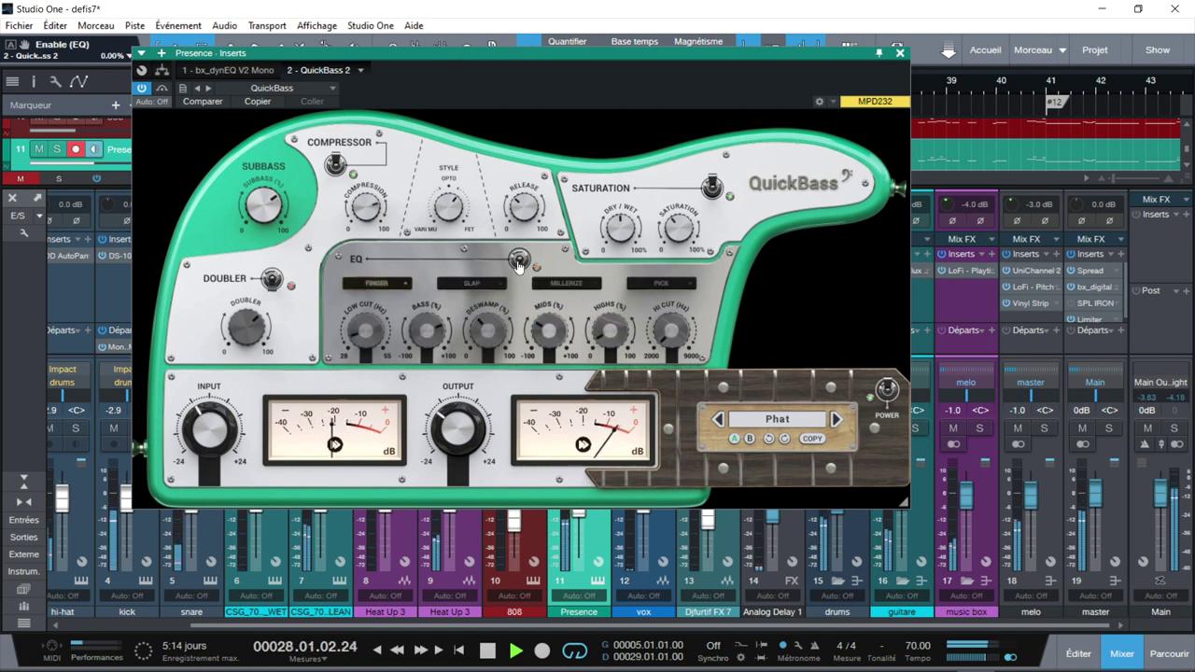
{"action": "left_click", "coordinate": [519, 261]}
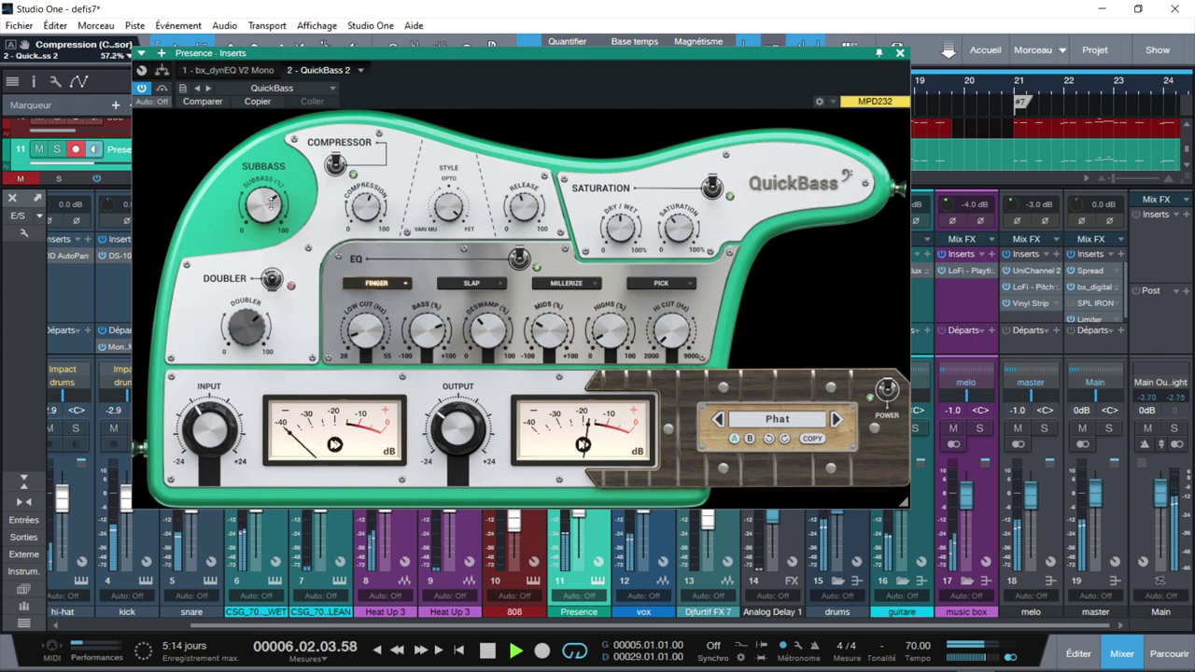
- Try the Subbass at 0%, raise it to 94.8%, and compare the Presence bass with QuickBass 2 repeatedly bypassed and re-enabled
{"action": "mouse_move", "coordinate": [264, 207]}
{"action": "left_mouse_down"}
{"action": "mouse_move", "coordinate": [264, 196]}
{"action": "mouse_move", "coordinate": [264, 217]}
{"action": "left_mouse_up"}
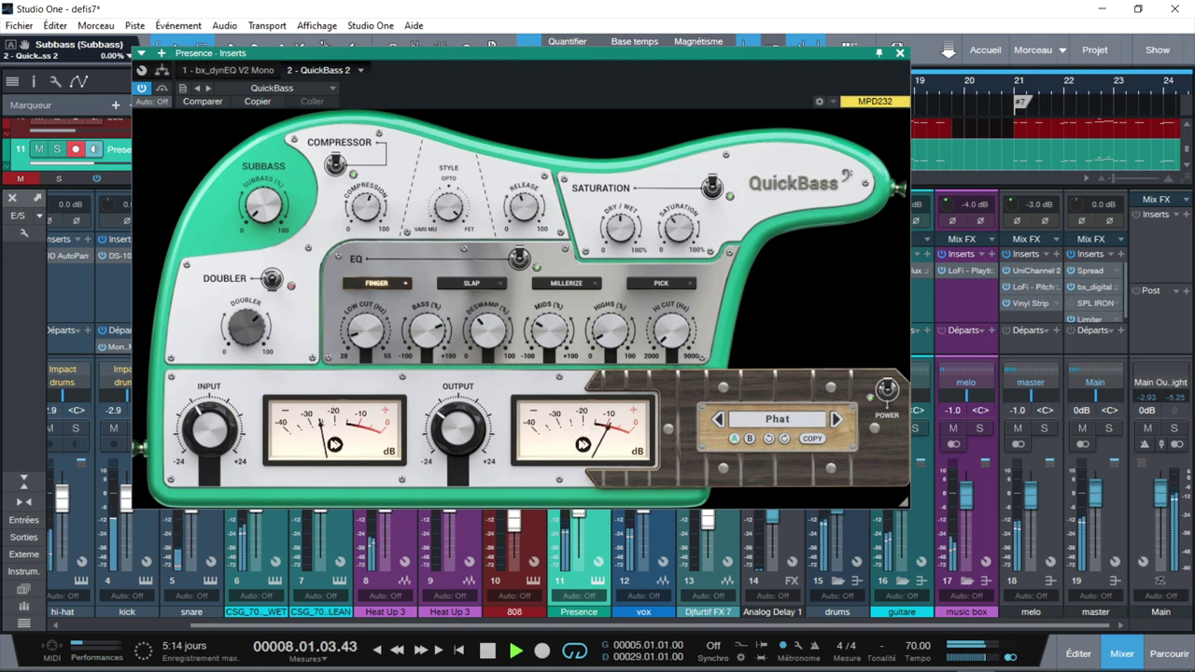
{"action": "left_click_drag", "start_coordinate": [265, 217], "coordinate": [264, 197]}
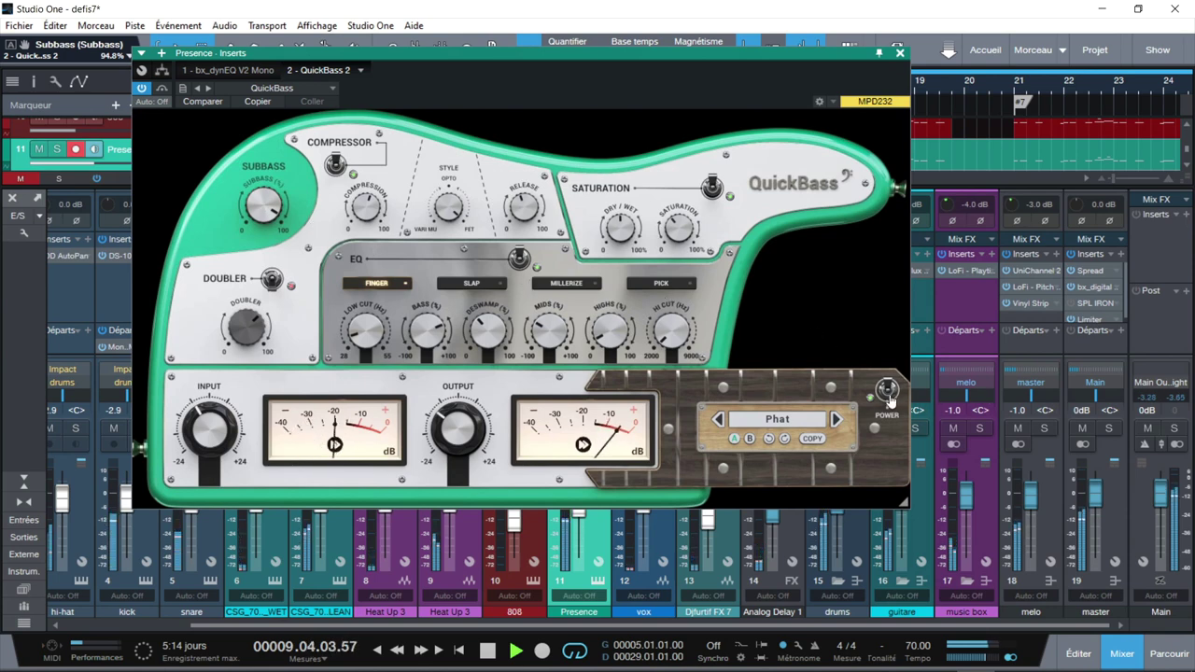
{"action": "left_click", "coordinate": [889, 400]}
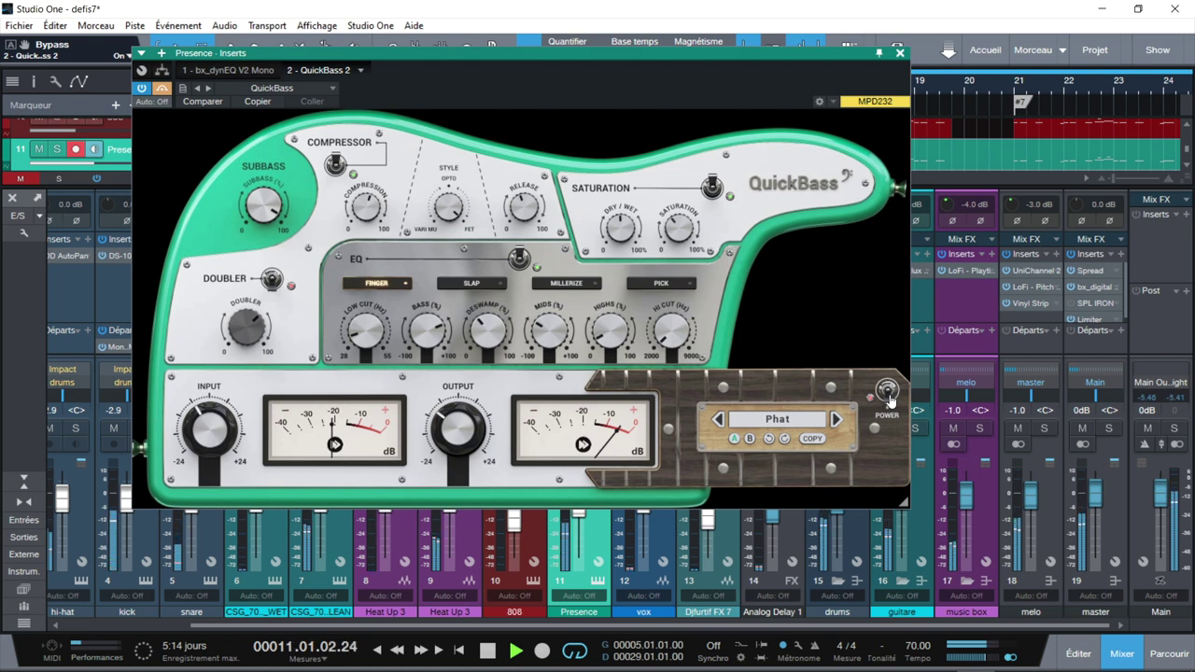
{"action": "left_click", "coordinate": [888, 400]}
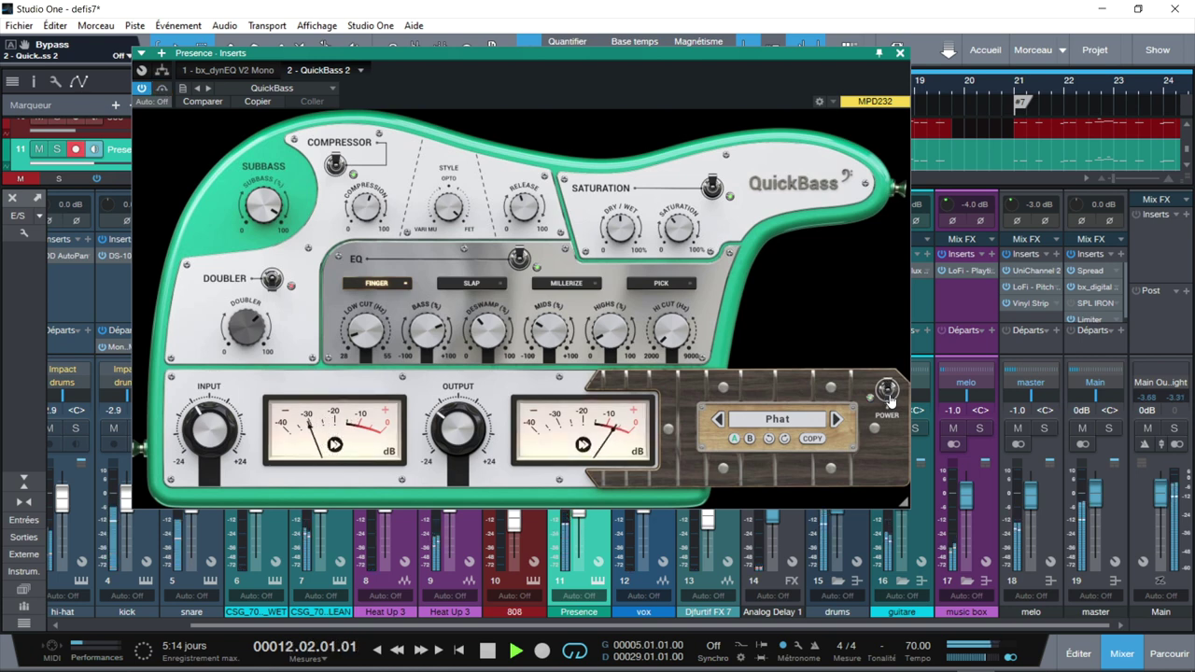
{"action": "left_click", "coordinate": [889, 399]}
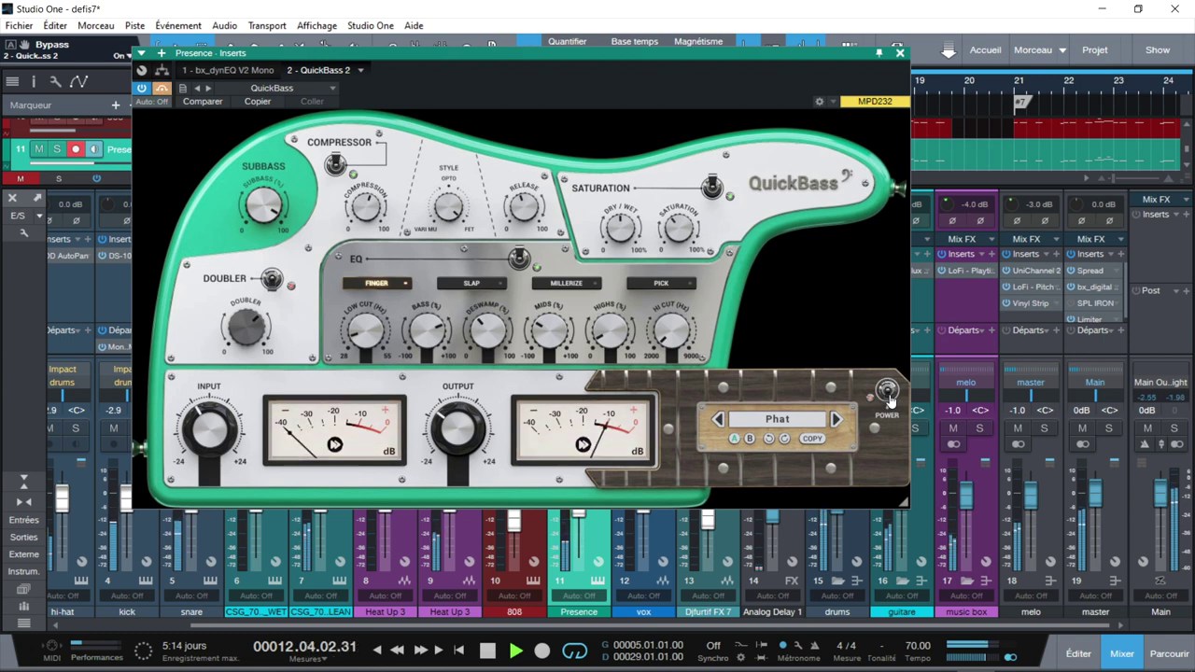
{"action": "left_click", "coordinate": [888, 399]}
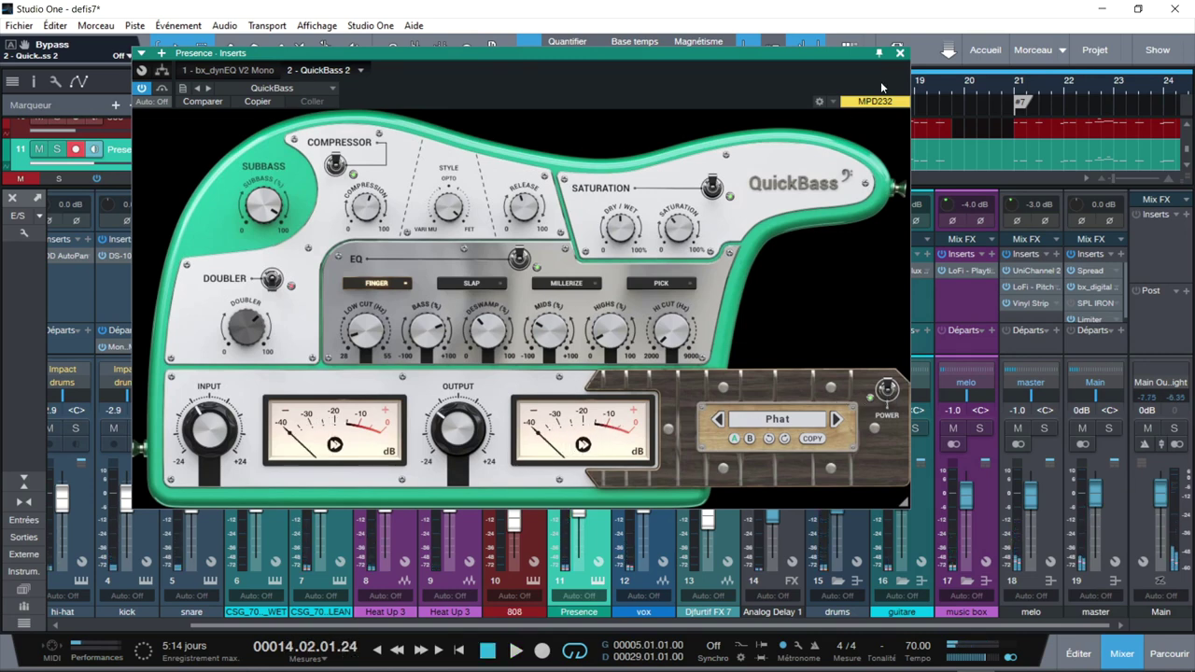
- Close QuickBass 2, disarm recording on the Presence channel, and unmute the 808
{"action": "left_click", "coordinate": [900, 53]}
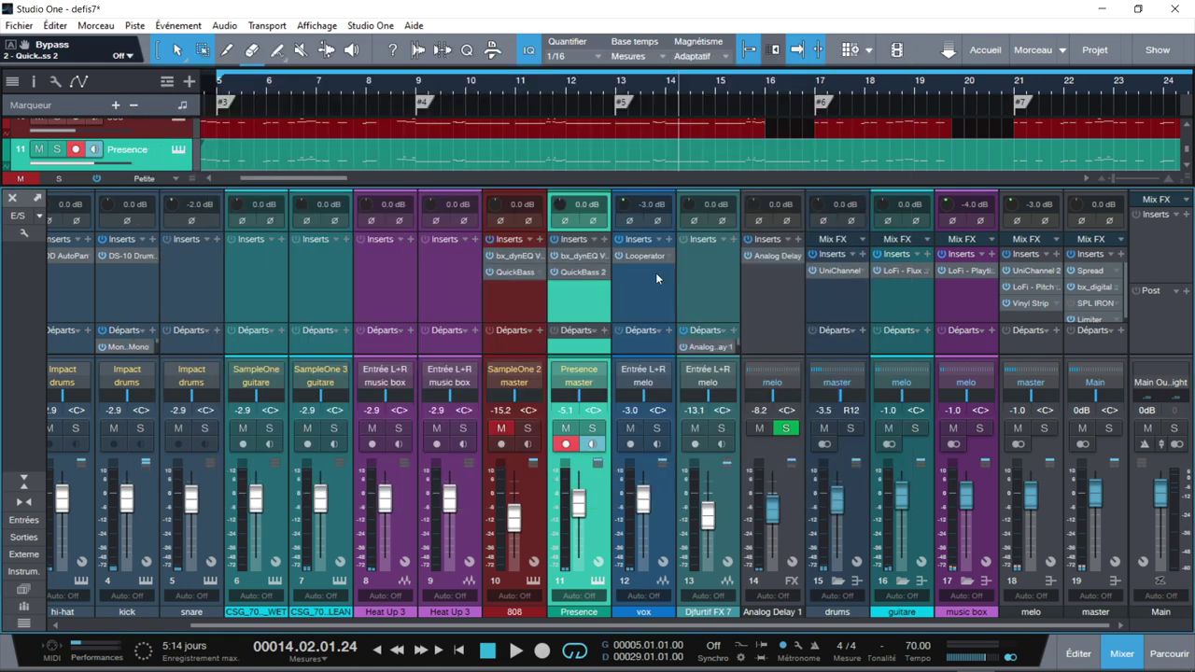
{"action": "left_click", "coordinate": [565, 445]}
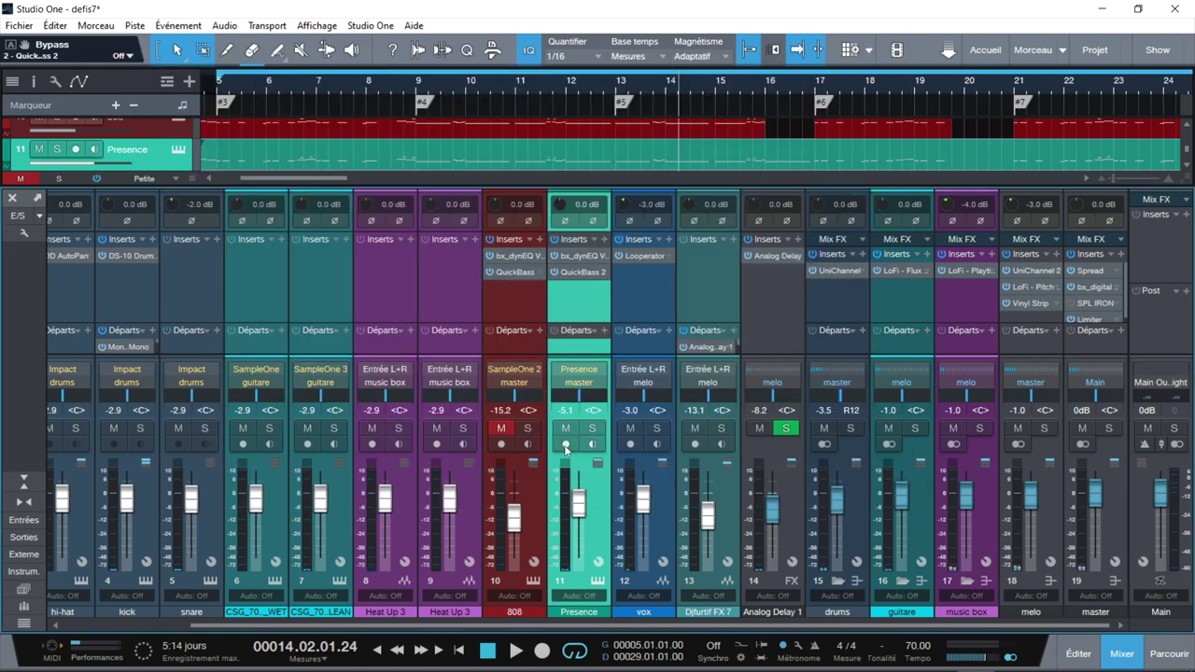
{"action": "left_click", "coordinate": [500, 428]}
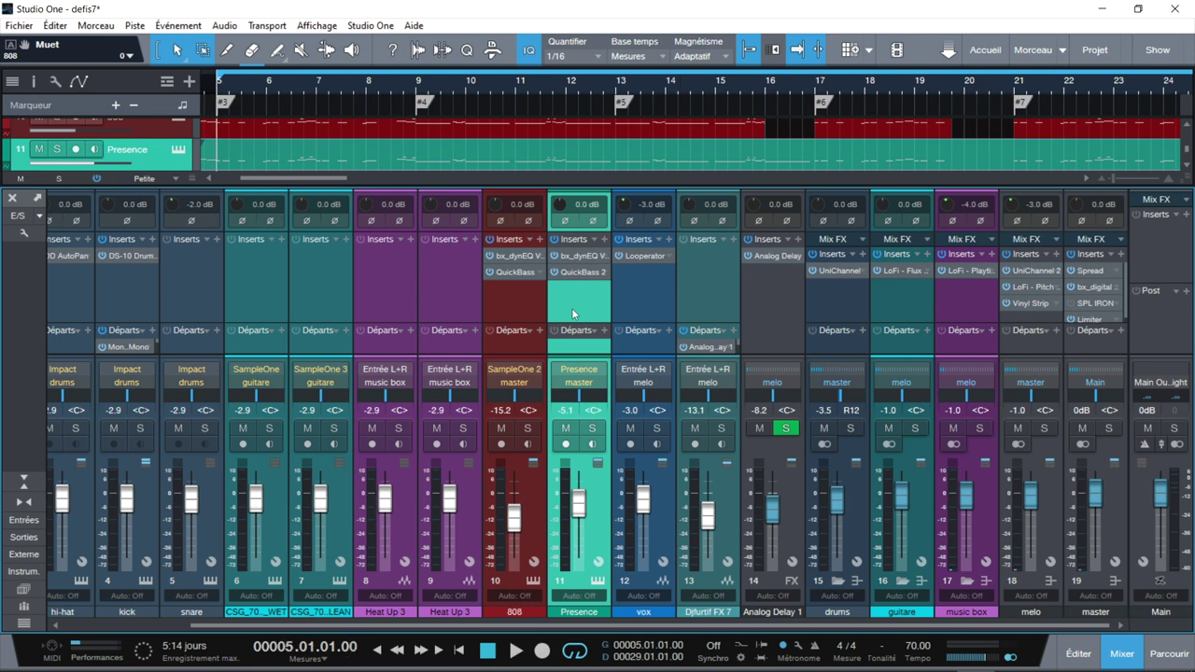
- Play the mix and rebalance the basses, setting the 808 fader to -7.5 dB and the Presence fader to -14.4 dB
{"action": "key", "text": "space"}
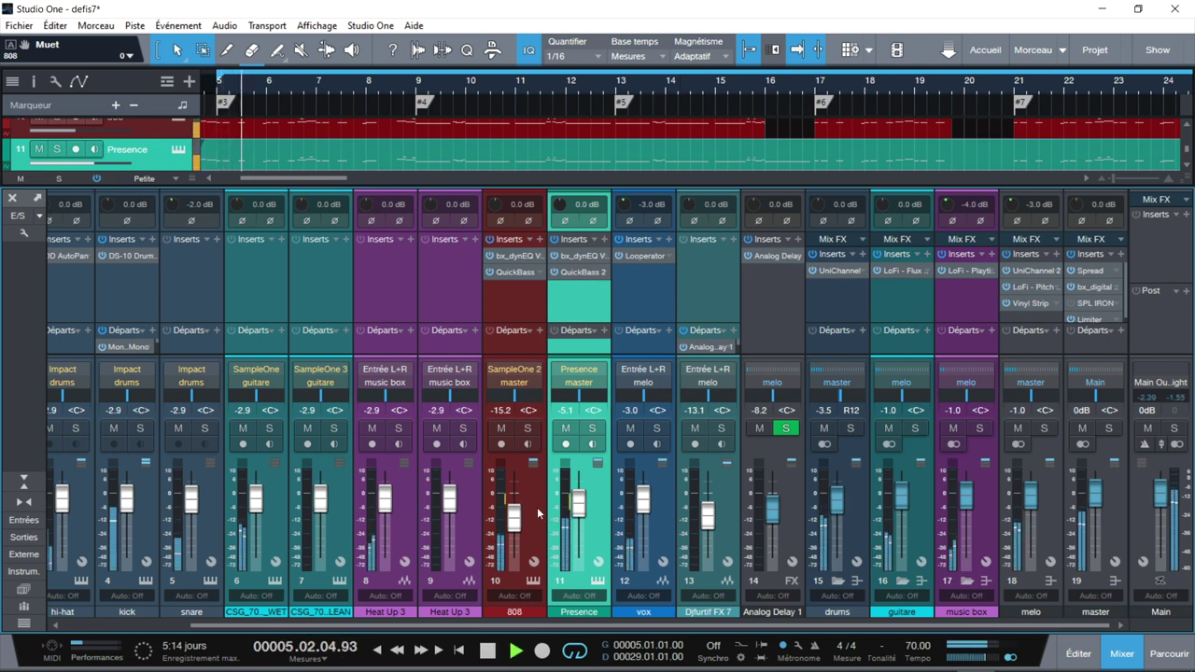
{"action": "left_click_drag", "start_coordinate": [514, 525], "coordinate": [515, 522]}
{"action": "left_click_drag", "start_coordinate": [578, 504], "coordinate": [578, 530]}
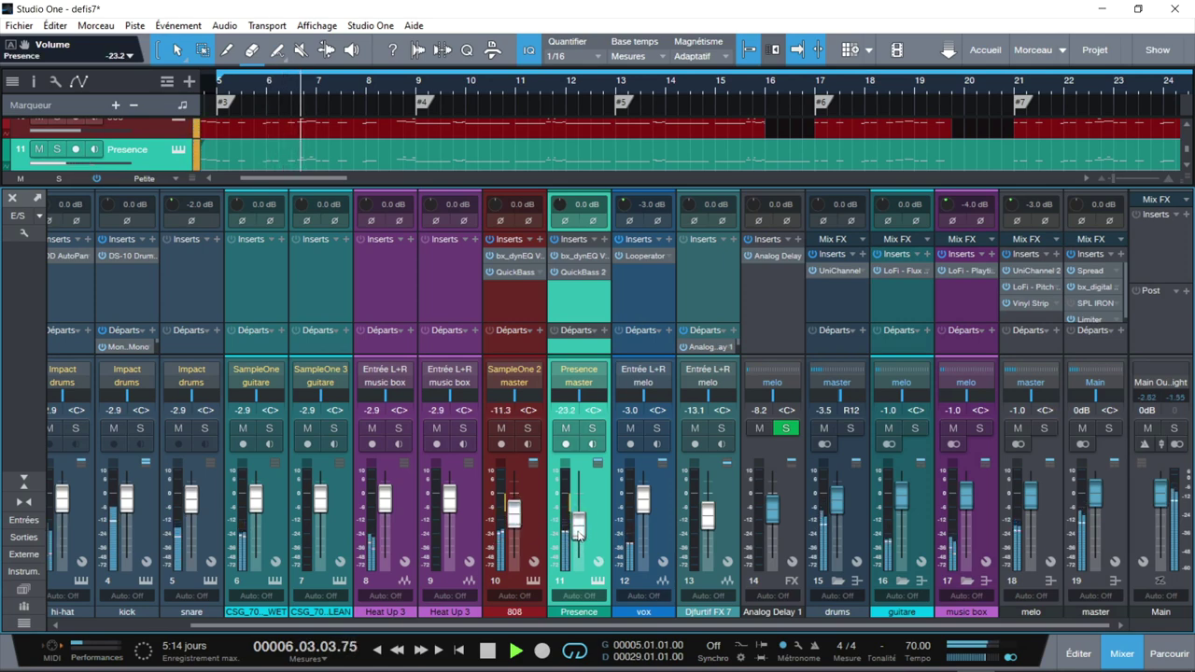
{"action": "left_click_drag", "start_coordinate": [578, 530], "coordinate": [578, 524]}
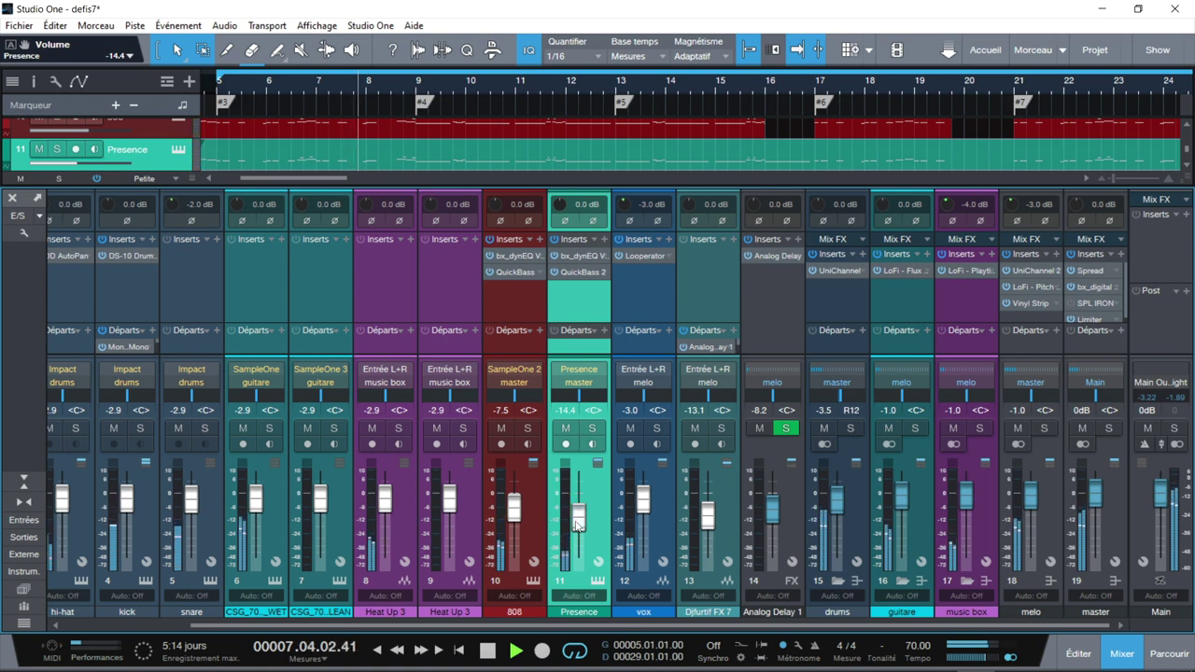
- Solo the 808 and Presence channels together and set the Presence fader to -9.0 dB
{"action": "left_click", "coordinate": [528, 428]}
{"action": "left_click", "coordinate": [590, 429]}
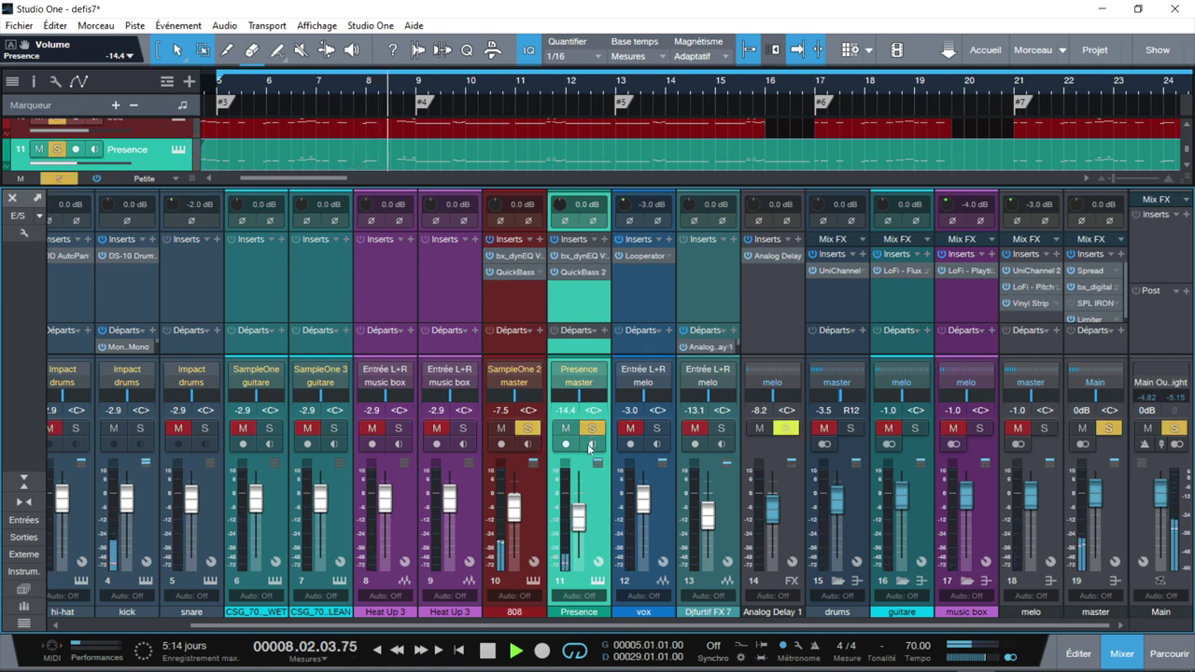
{"action": "left_click_drag", "start_coordinate": [579, 529], "coordinate": [579, 521]}
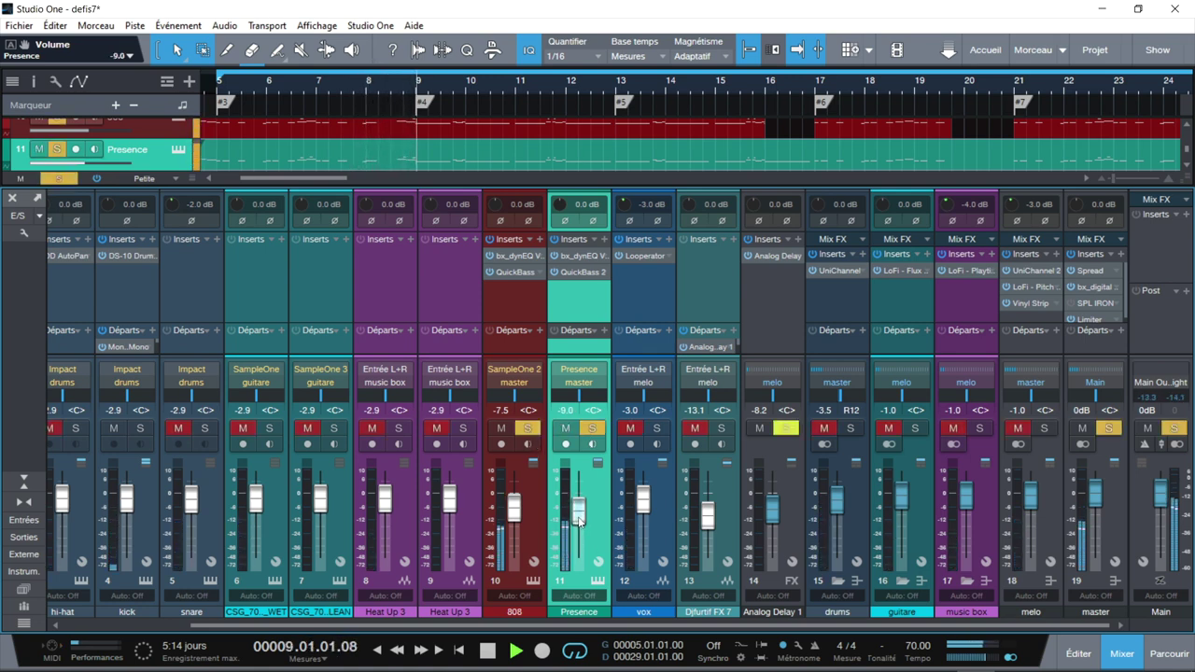
- Turn off the doubler in QuickBass on the 808 channel and close the plug-in
{"action": "left_click", "coordinate": [507, 272]}
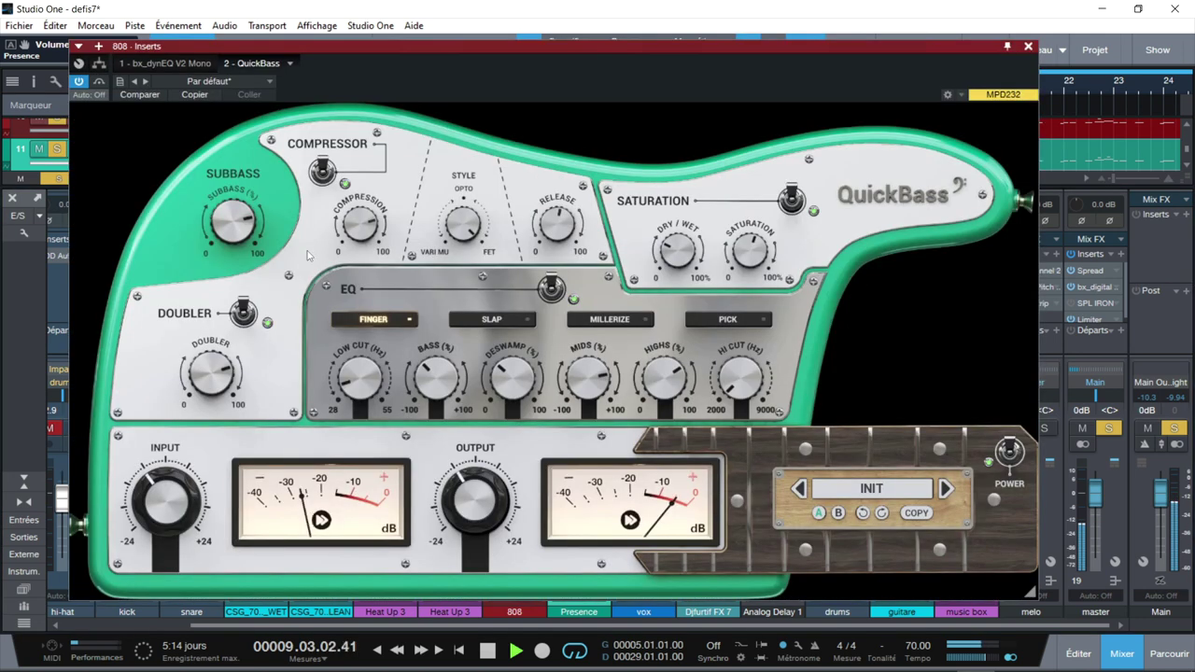
{"action": "left_click", "coordinate": [242, 315]}
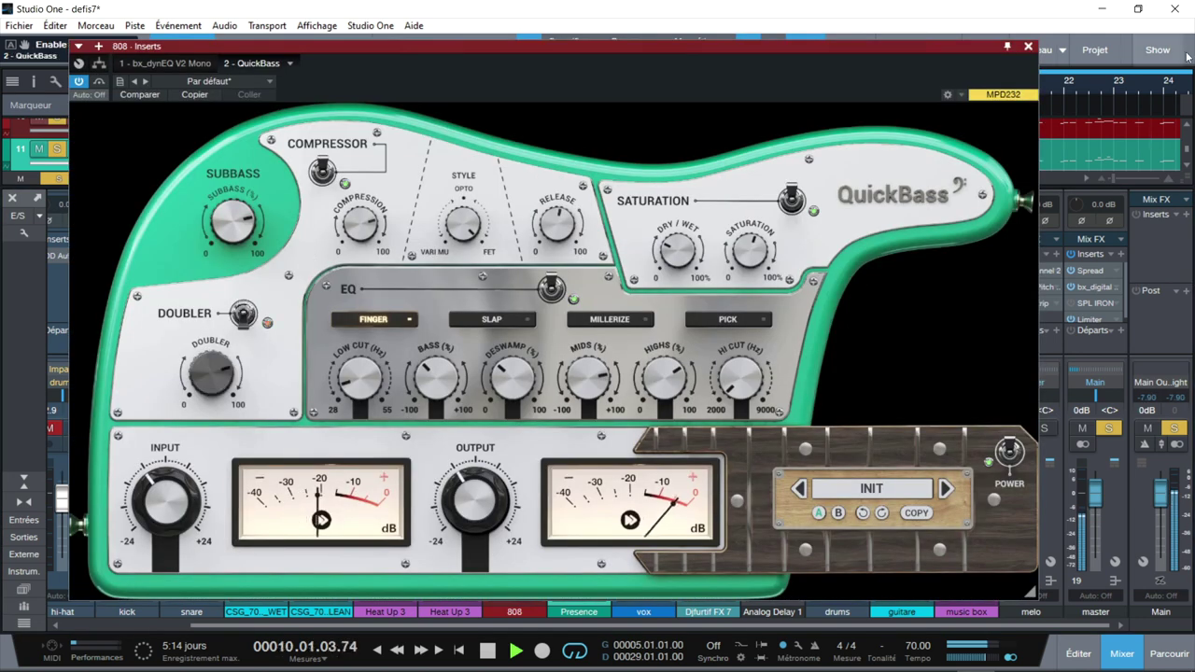
{"action": "left_click", "coordinate": [1027, 47]}
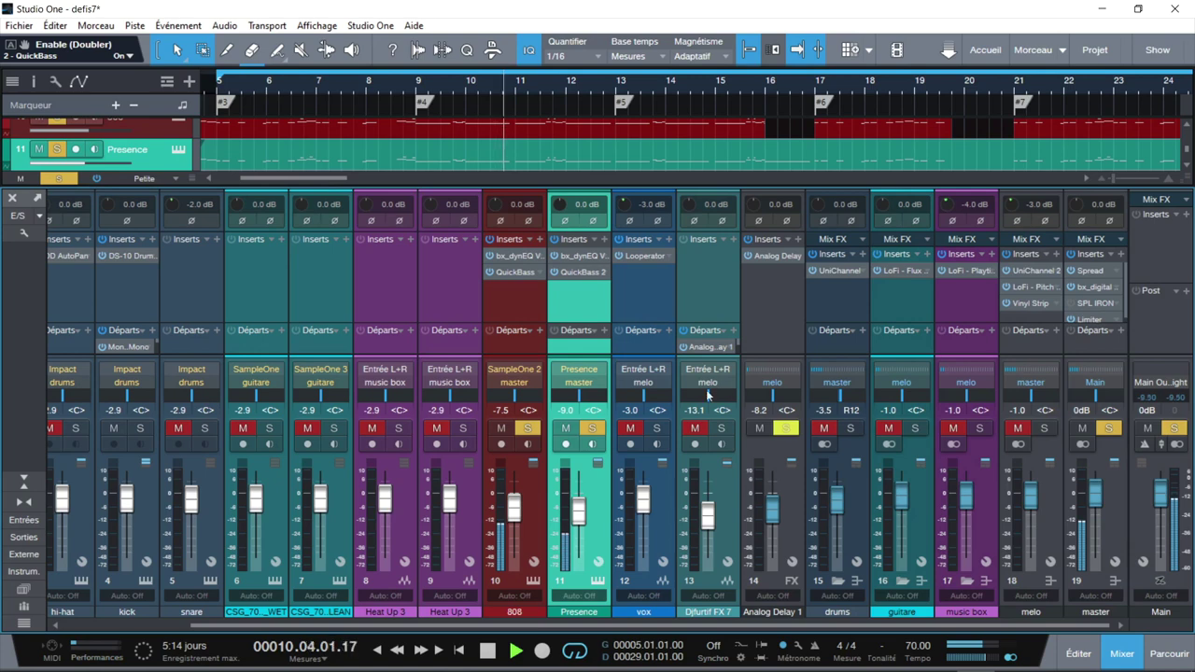
- Add the drums bus and the melo bus to the soloed basses one after the other, and clear all solos
{"action": "left_click", "coordinate": [850, 427]}
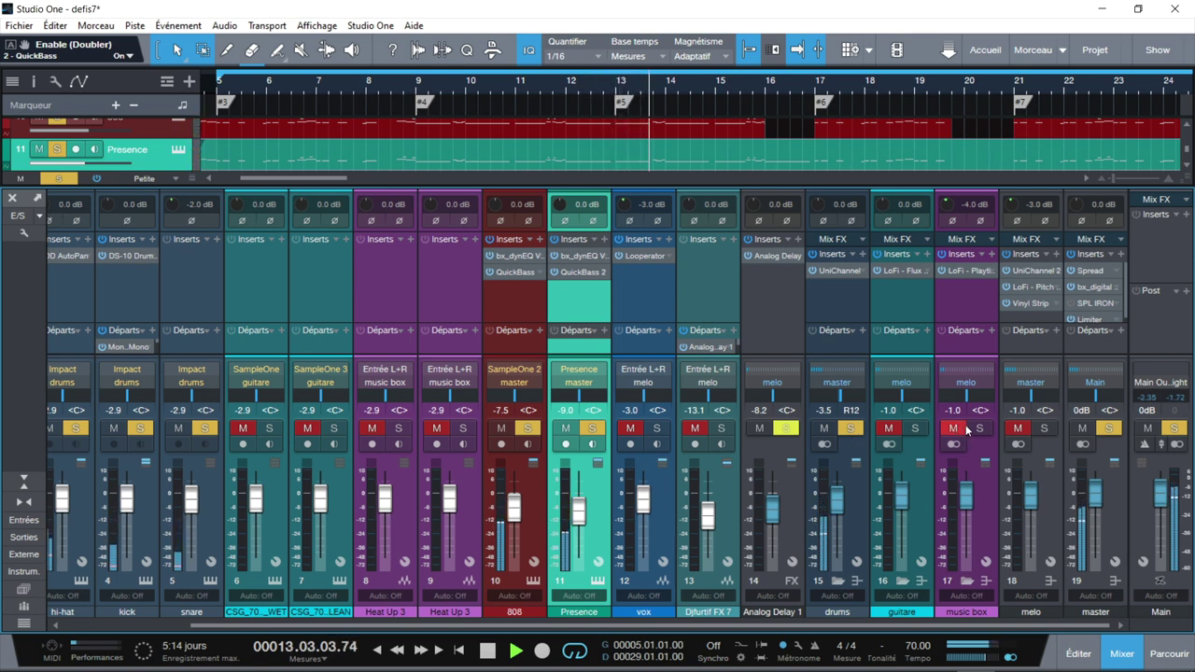
{"action": "left_click", "coordinate": [1044, 429]}
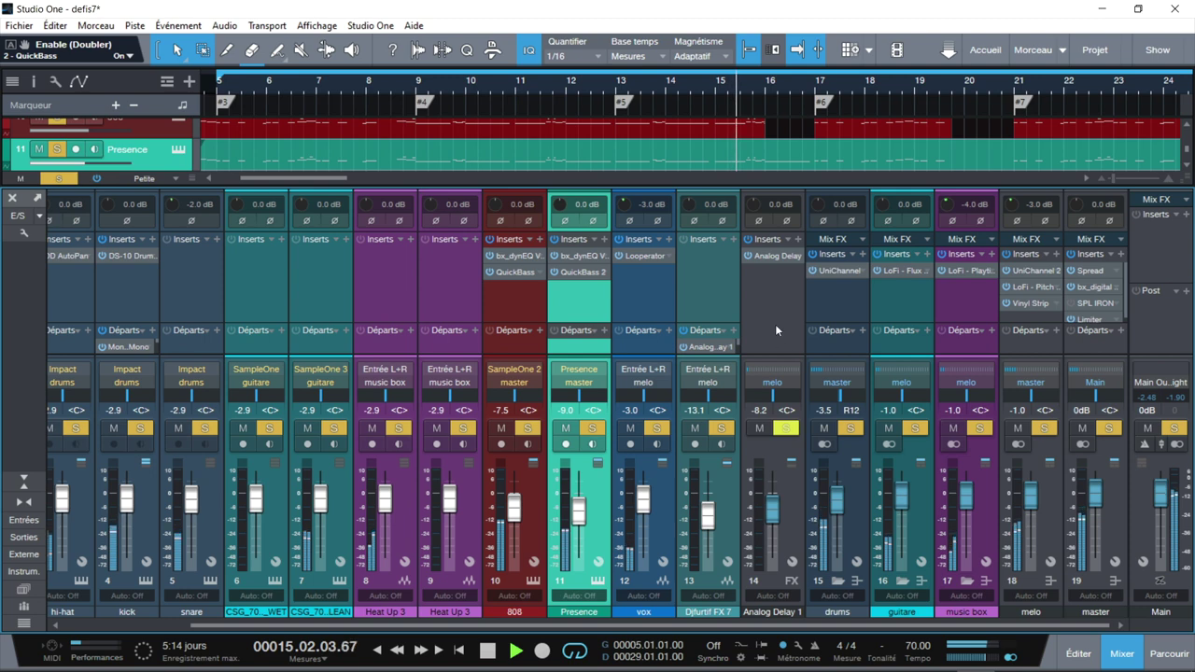
{"action": "left_click", "coordinate": [59, 178]}
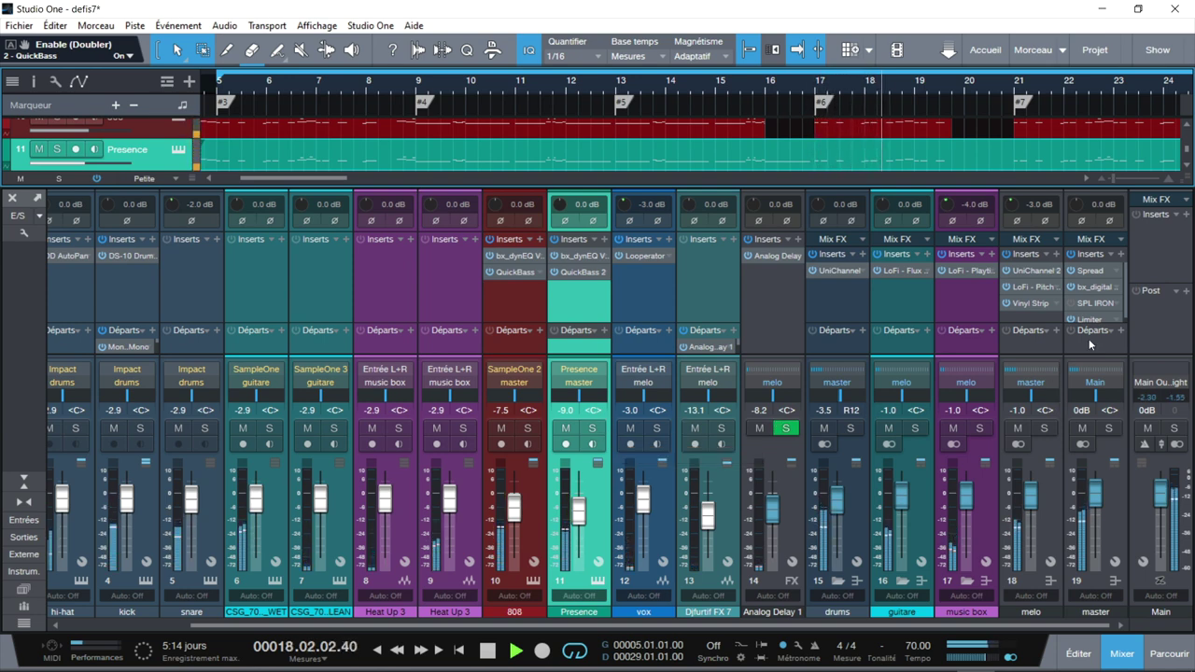
- Set the Gain Scale to 56% in bx_digital V3 on the master bus and close the plug-in
{"action": "left_click", "coordinate": [1092, 287]}
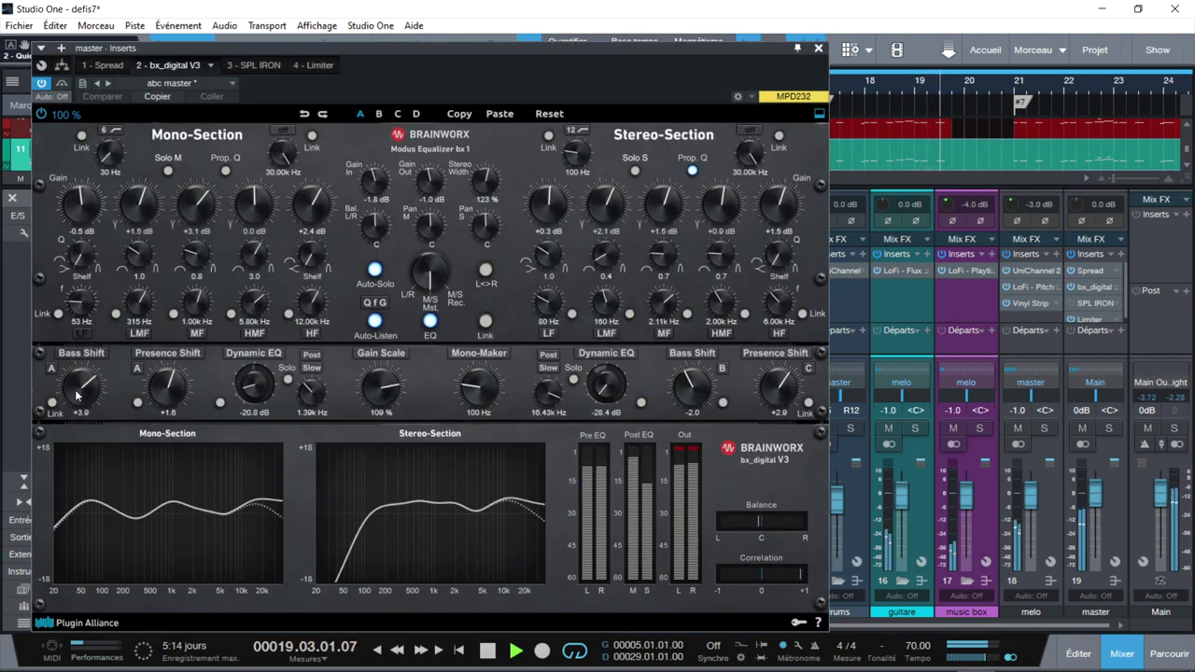
{"action": "left_click_drag", "start_coordinate": [381, 383], "coordinate": [383, 406]}
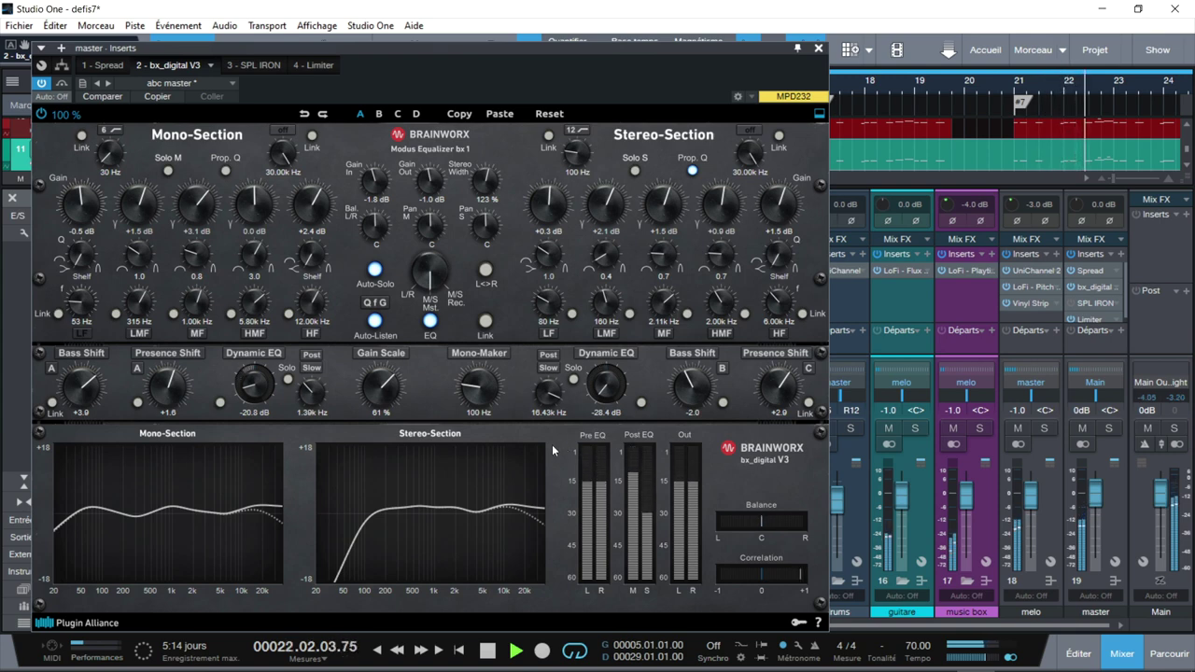
{"action": "scroll", "coordinate": [388, 412], "scroll_direction": "down", "scroll_amount": 5}
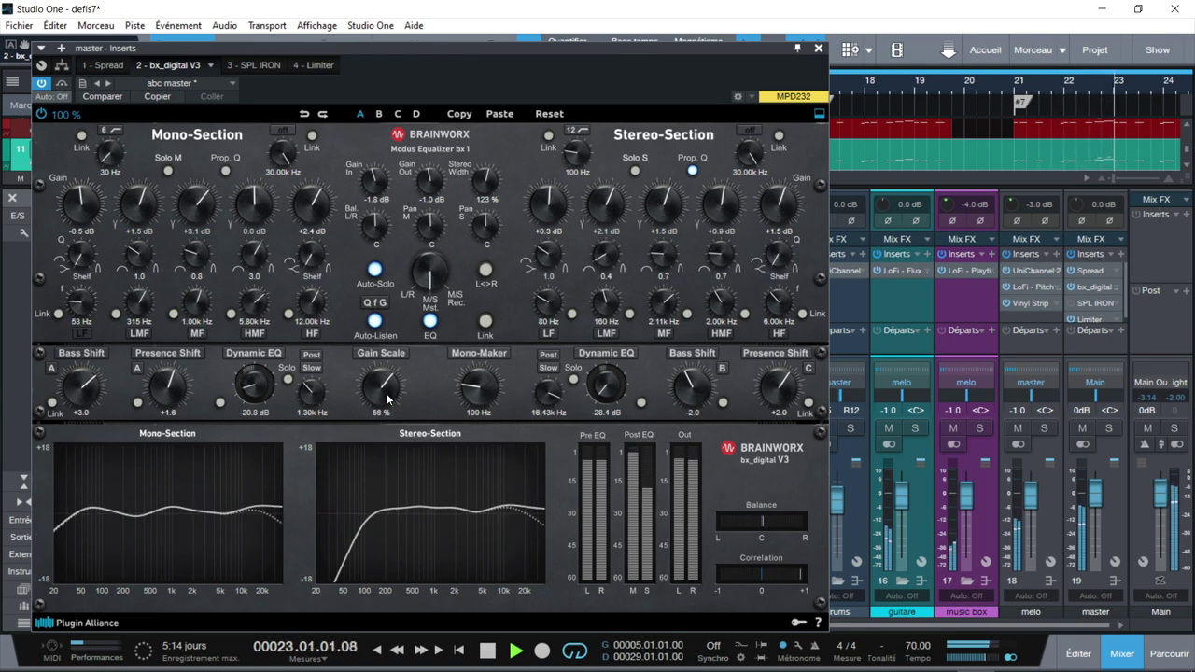
{"action": "left_click", "coordinate": [819, 48]}
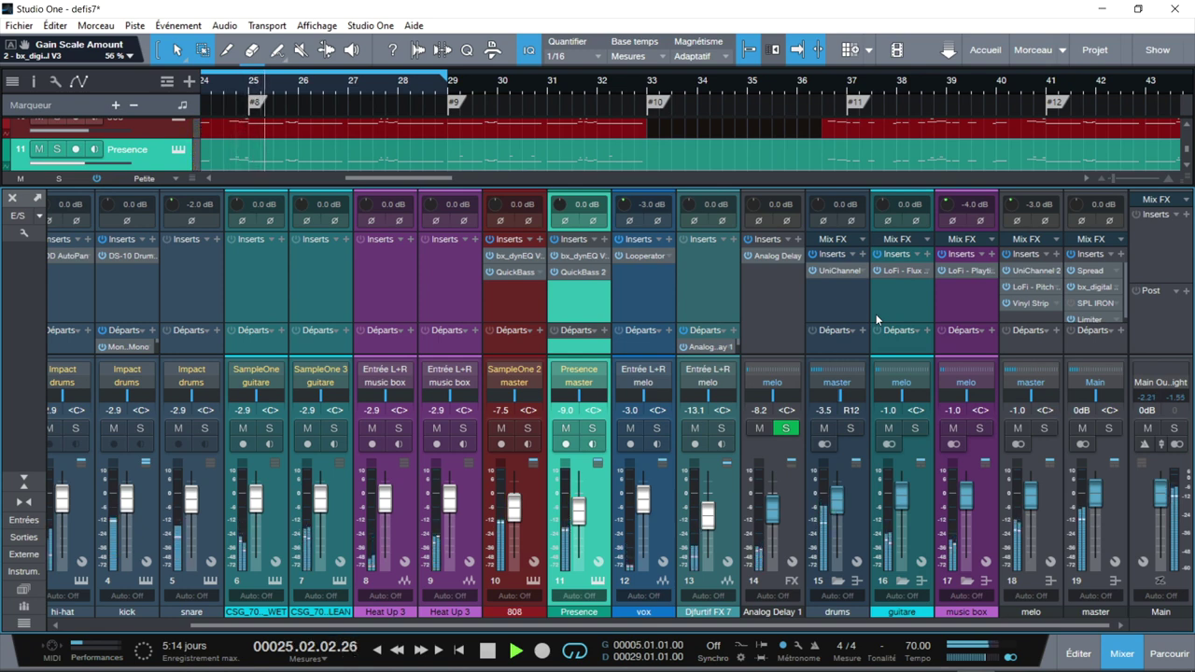
- Stop playback and reopen QuickBass on the 808 channel
{"action": "key", "text": "space"}
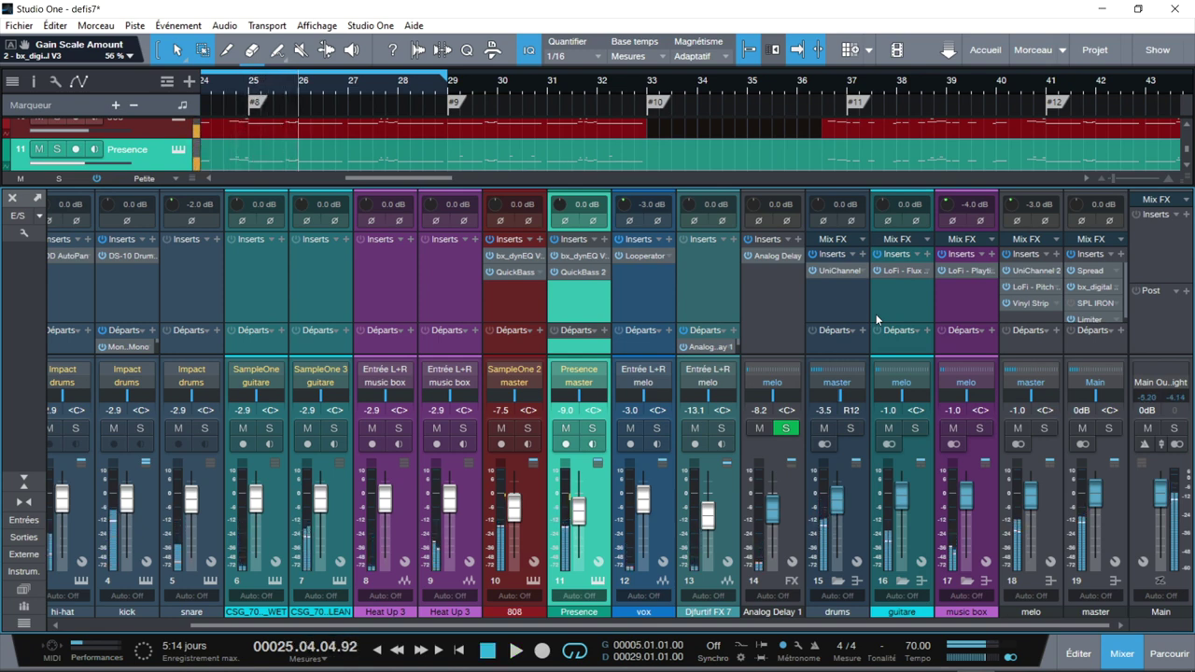
{"action": "left_click", "coordinate": [504, 272]}
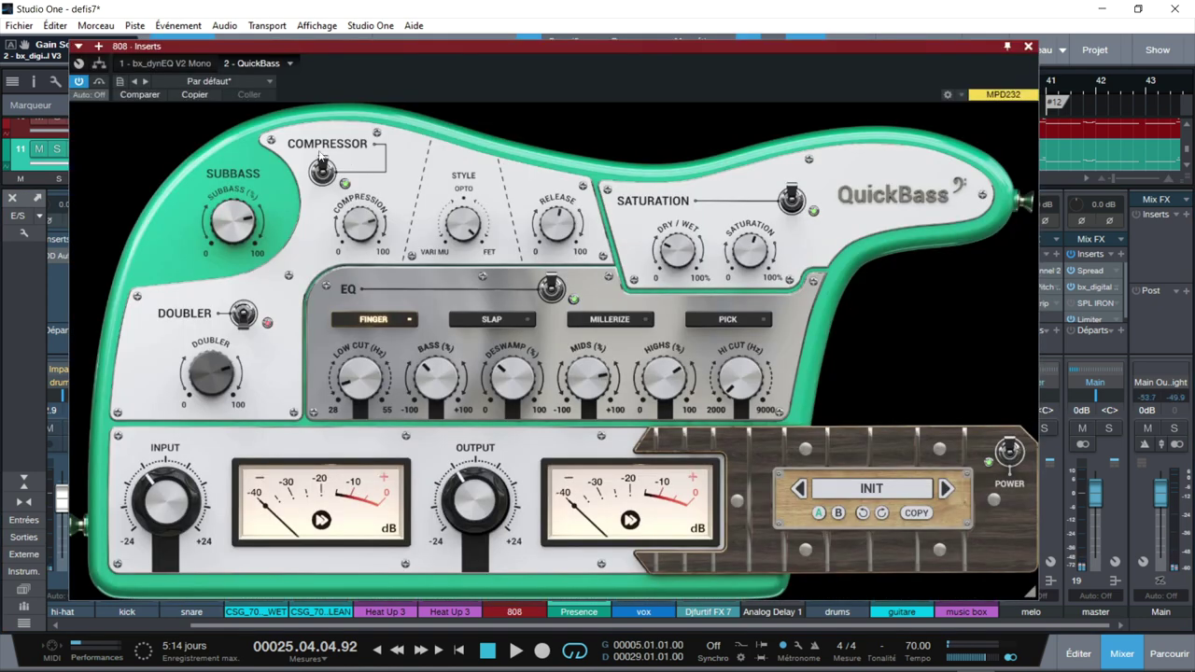